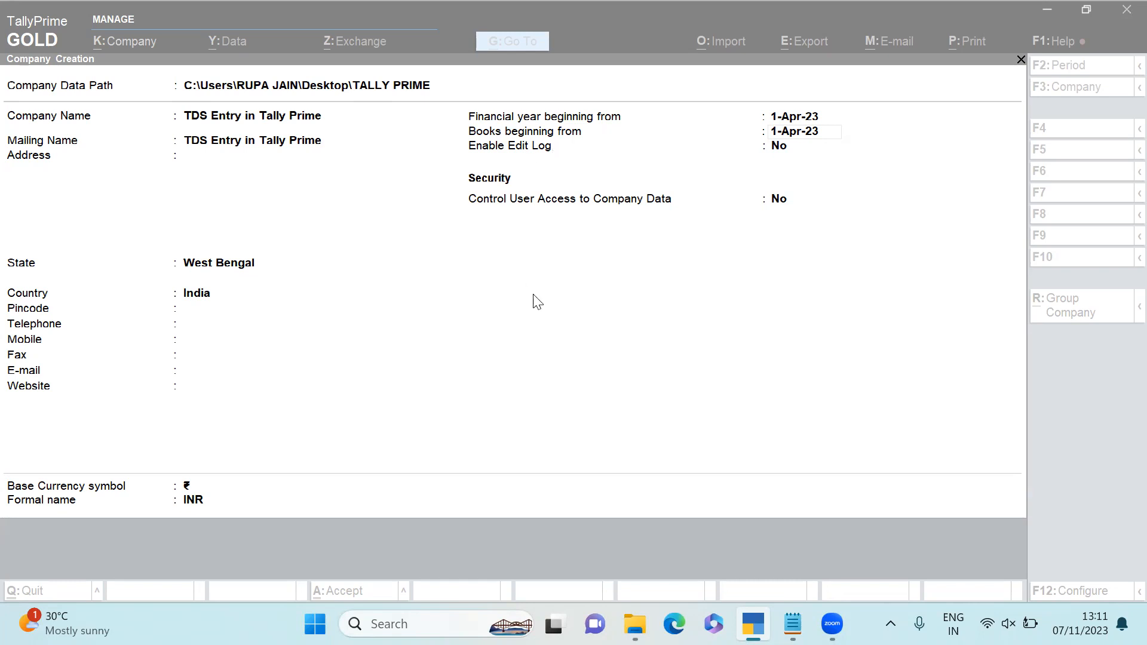
Finish the company form and save the new company.
click(548, 335)
key(Return)
key(Return)
key(ctrl+a)
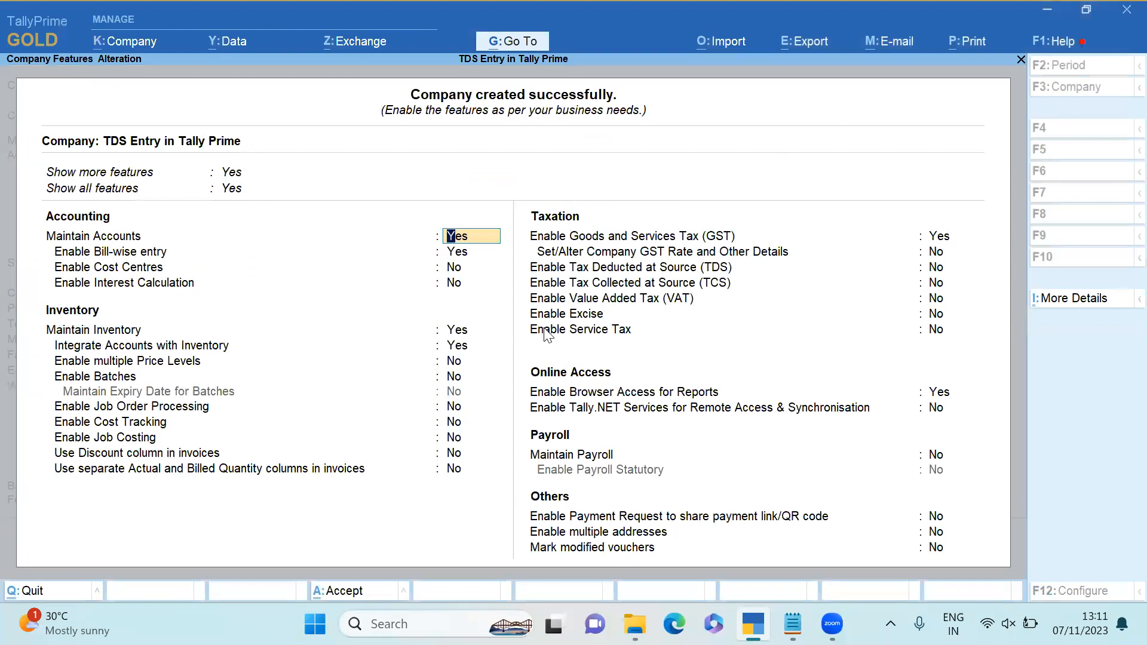
Step down the company features to Enable GST and open the GST Details.
key(Return)
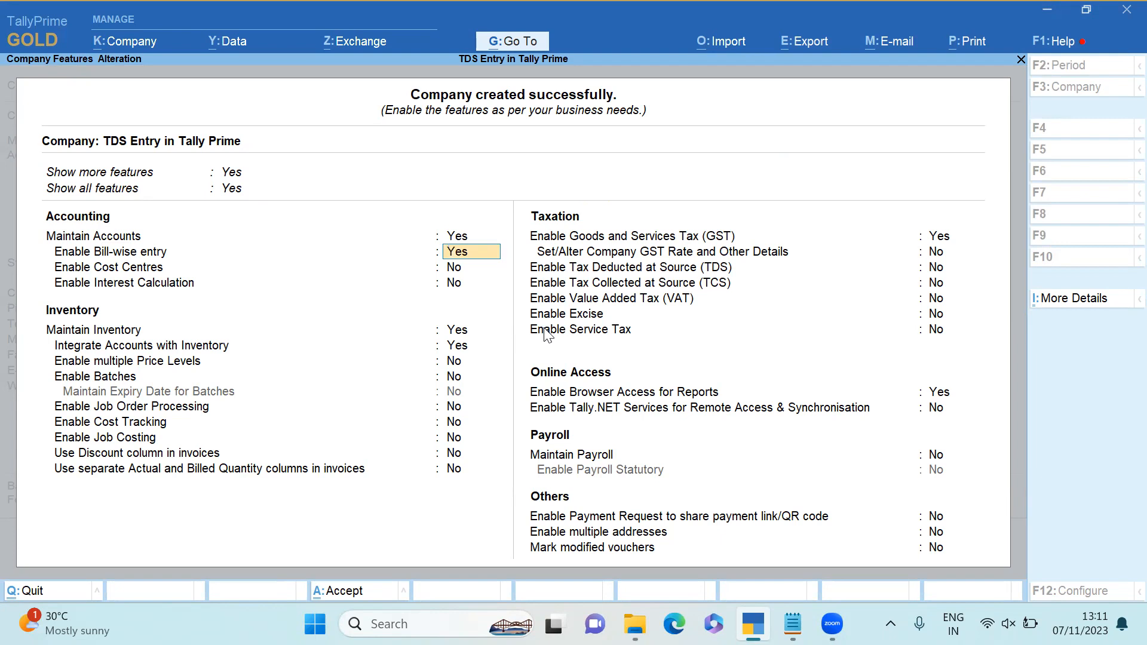
key(Return)
key(Return)
key(Return)
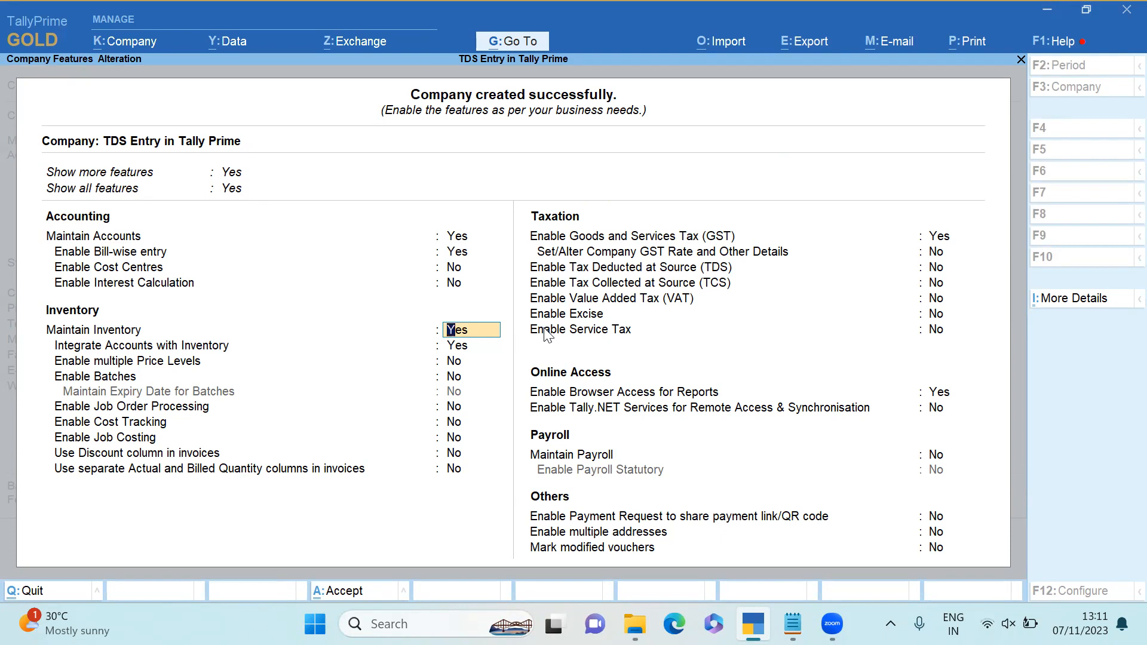
key(Return)
key(Return)
key(Return)
key(Return)
key(Return)
key(Return)
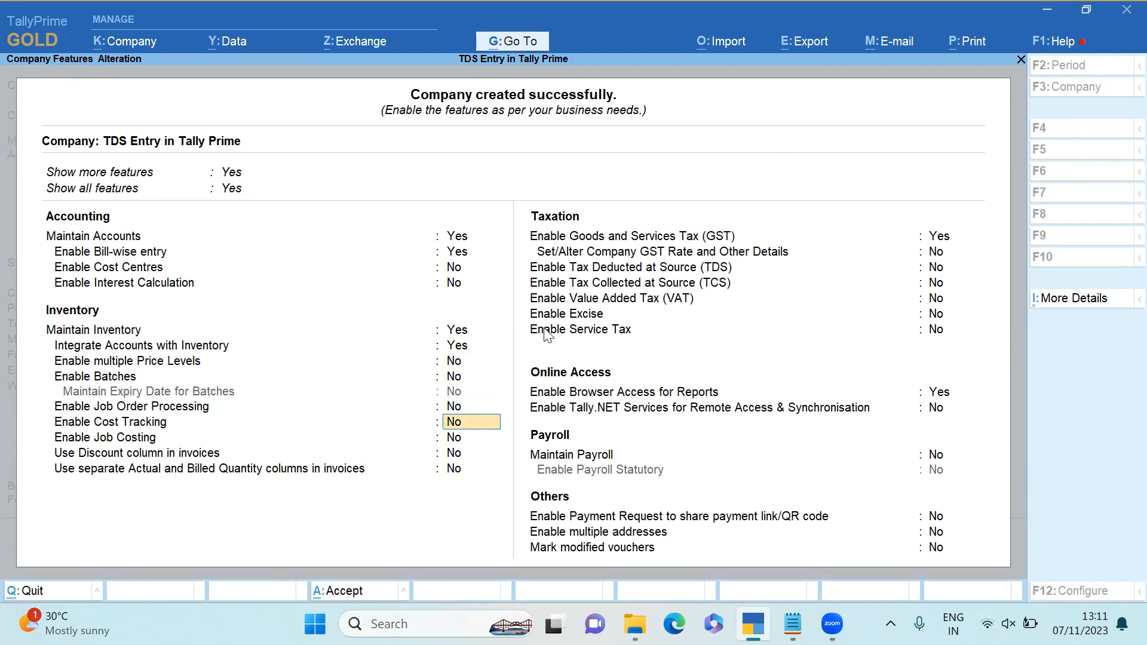
key(Return)
key(Return)
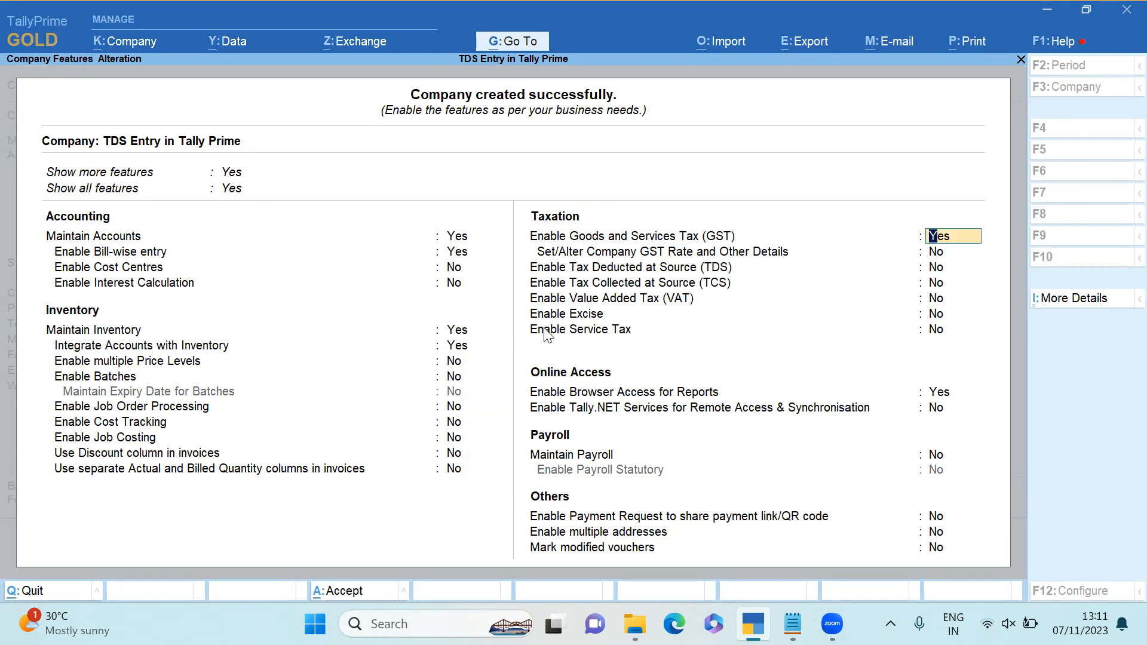
key(Return)
key(Return)
key(Return)
key(Return)
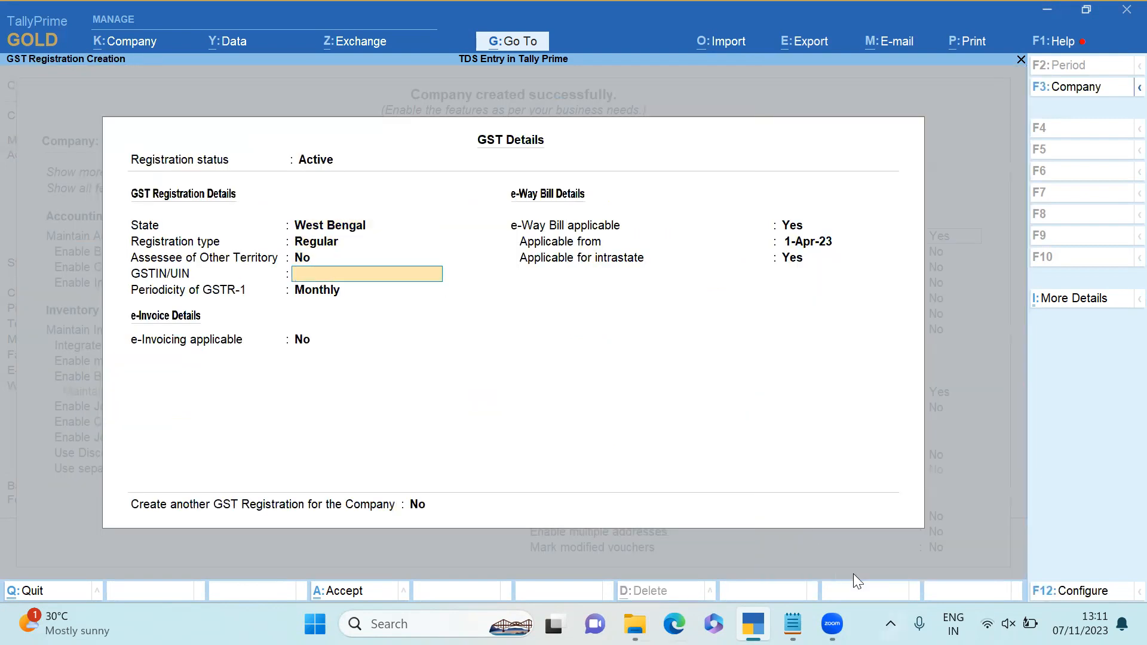
Paste the first GSTIN from the notes into GSTIN/UIN and accept the GST Details.
click(793, 625)
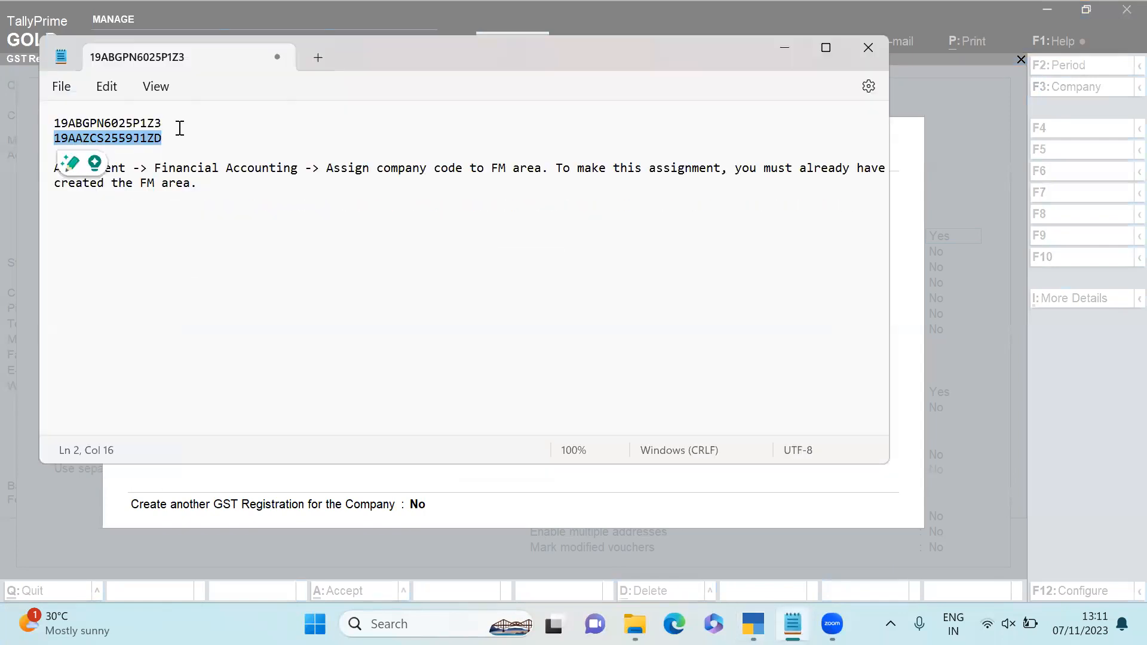
drag(162, 123, 16, 131)
key(ctrl+c)
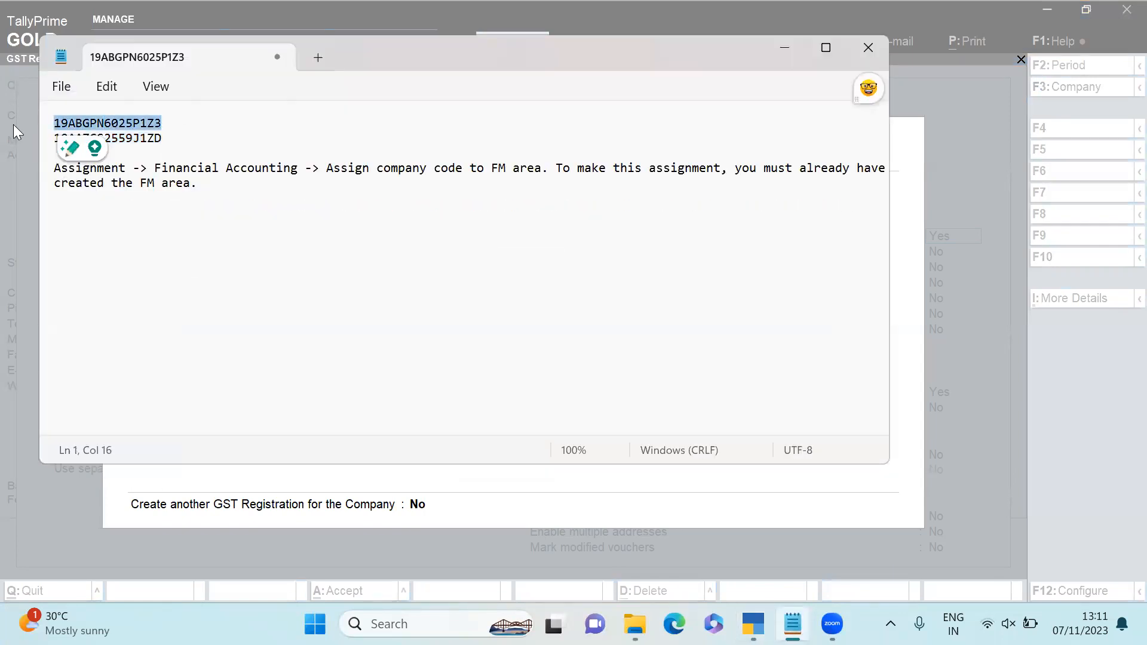
click(789, 48)
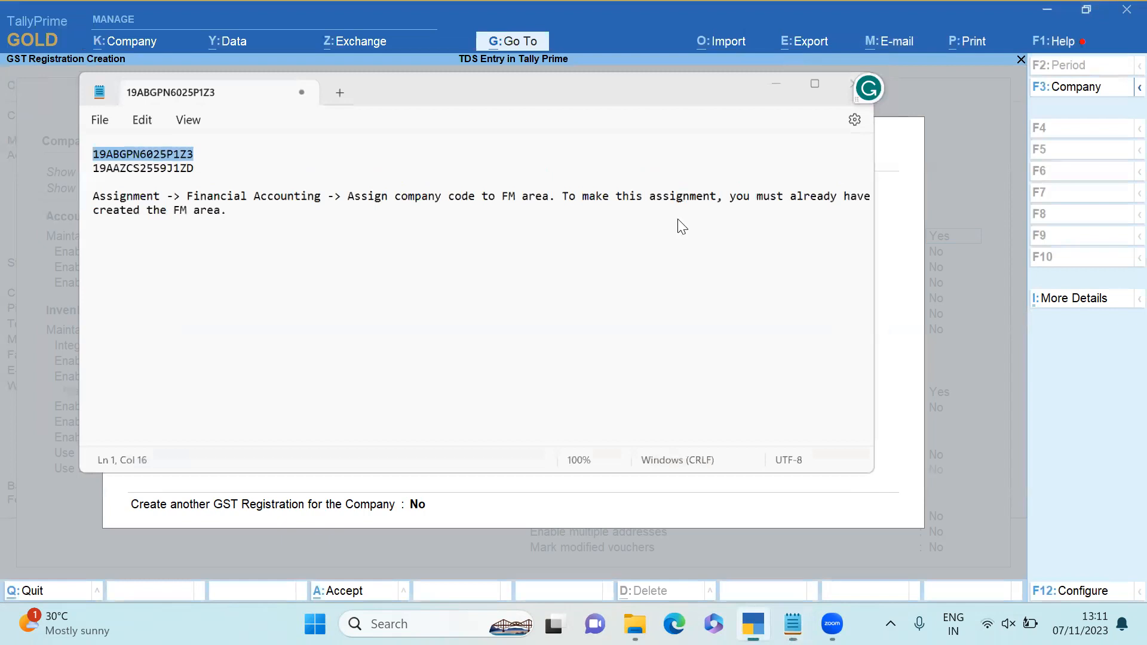
key(ctrl+v)
key(Return)
key(Return)
key(Return)
key(Return)
key(Return)
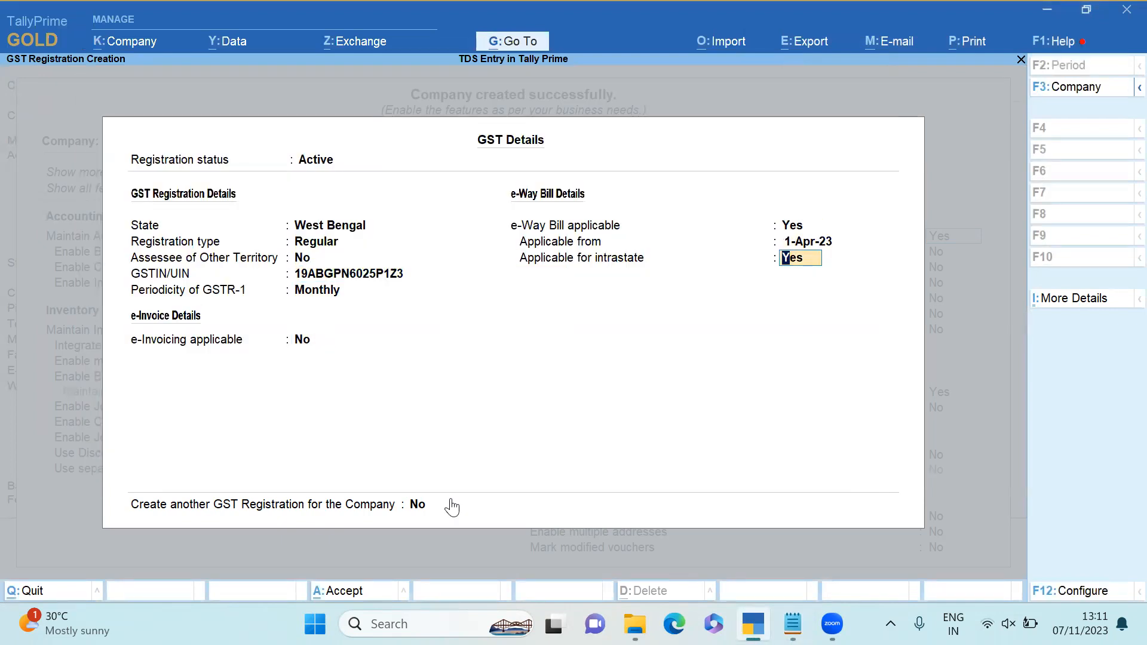
key(Return)
key(Return)
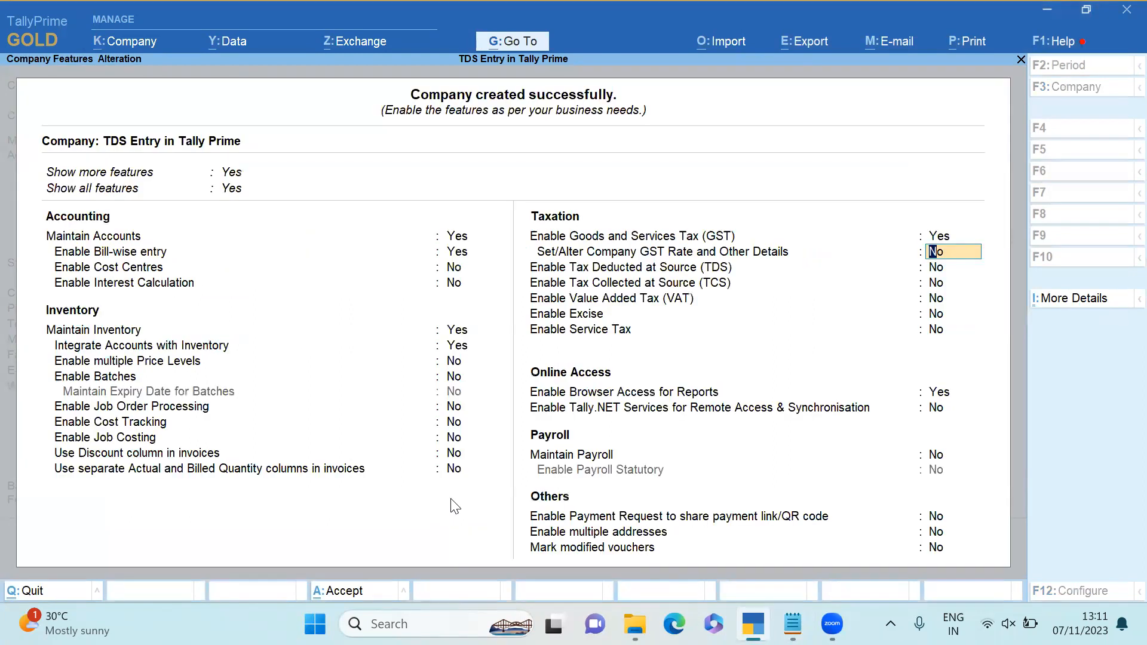
Set Set/Alter Company GST Rate and Enable TDS to Yes, leaving deductor details blank.
text(y)
key(Return)
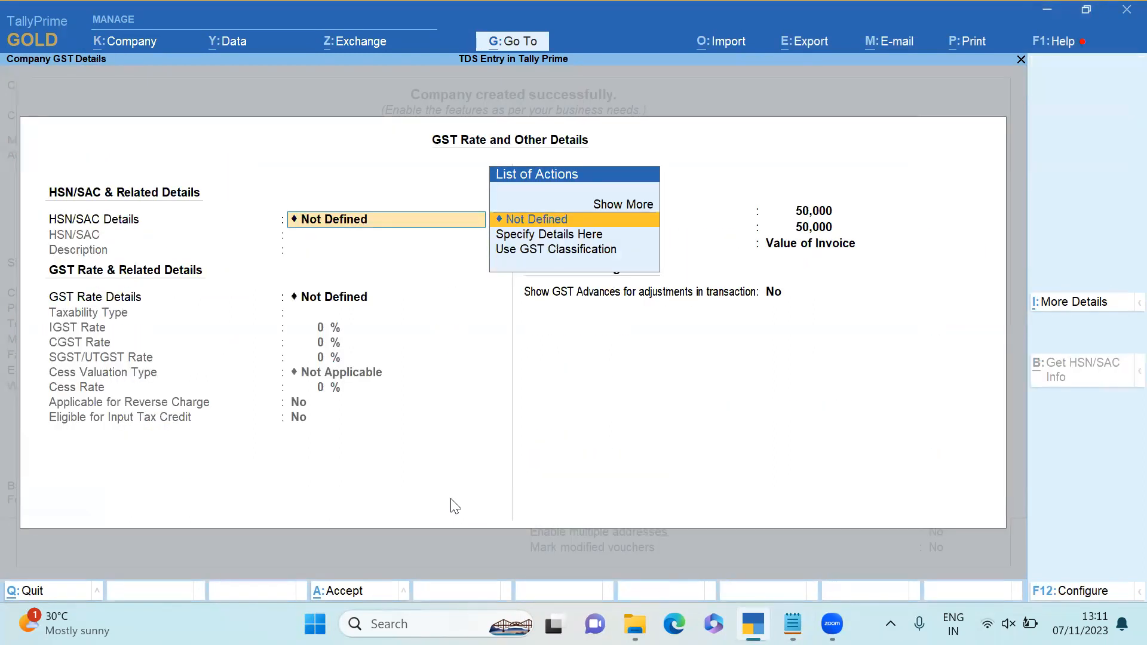
key(ctrl+a)
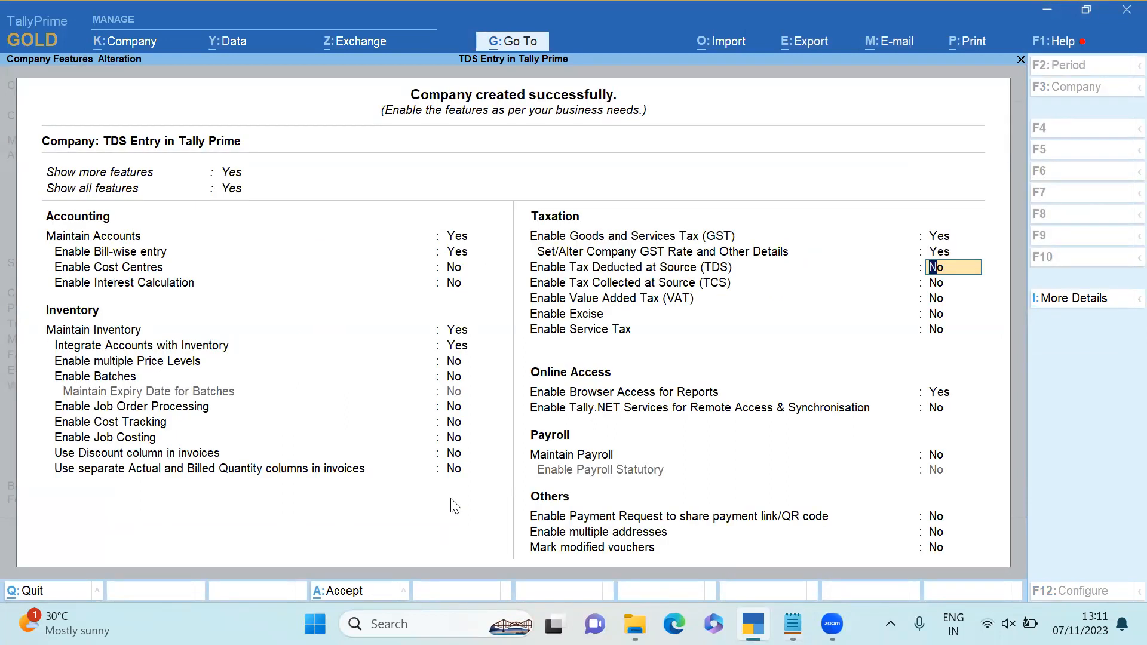
text(y)
key(Return)
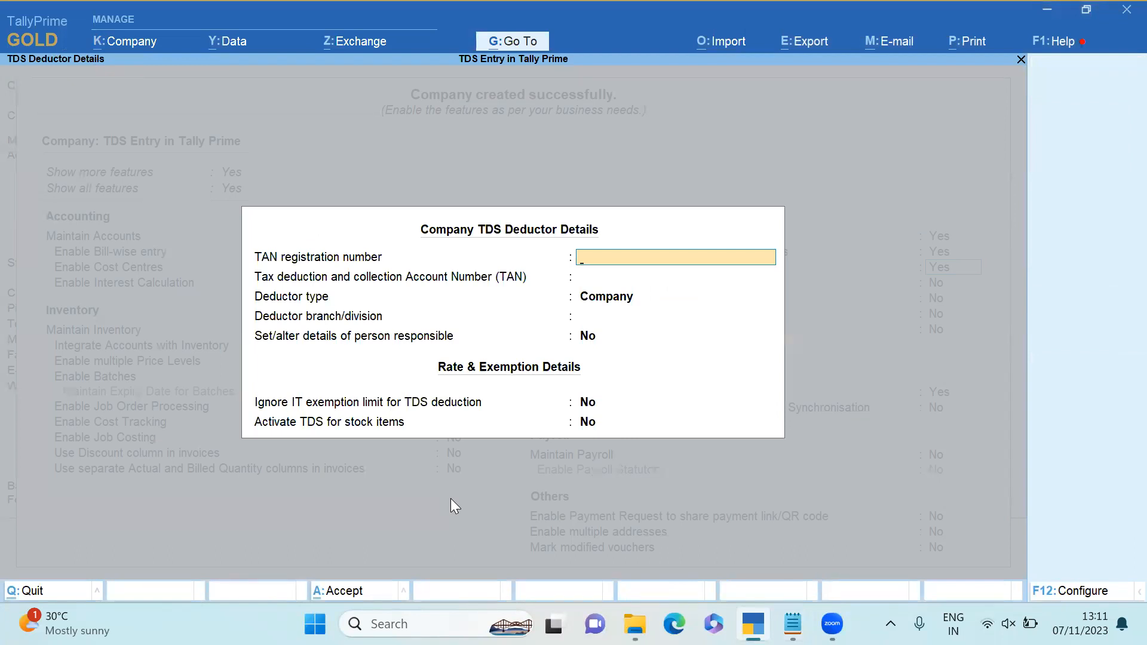
key(ctrl+a)
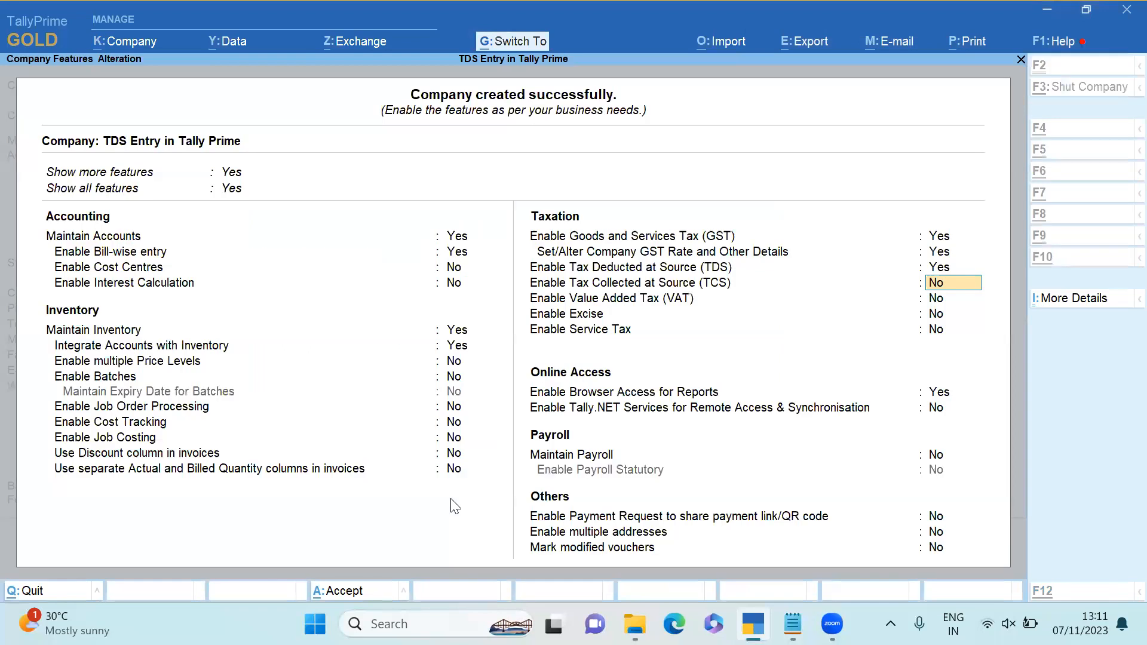
Accept the company features and open a blank Journal voucher No. 1 dated 1-Apr-23.
key(ctrl+a)
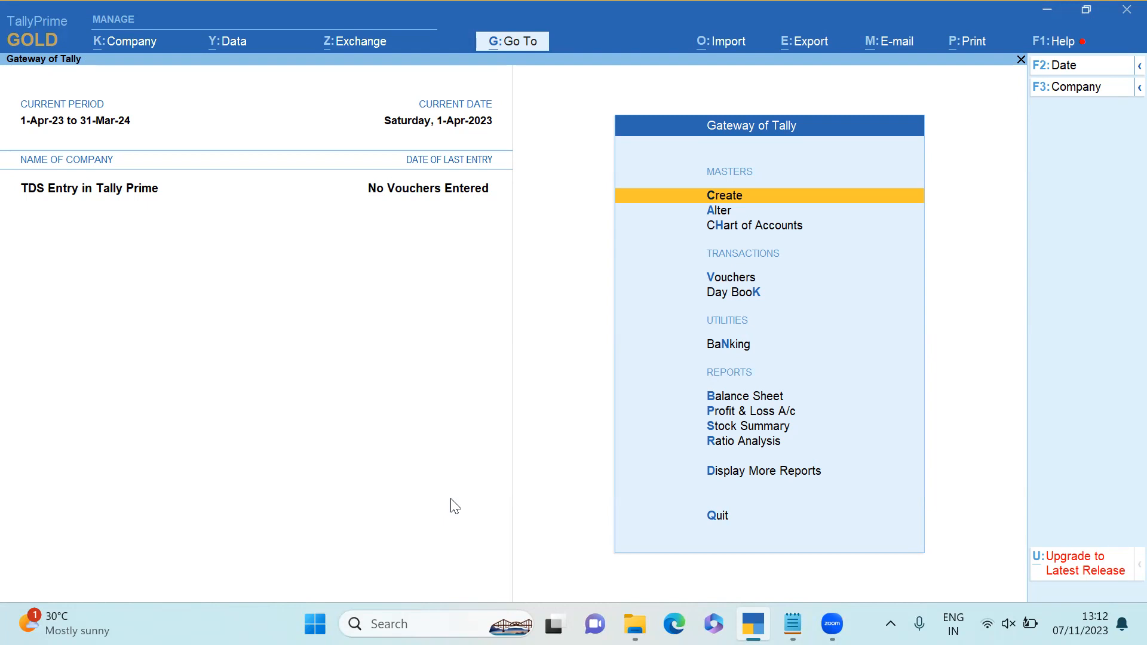
key(Down)
key(Down)
key(Down)
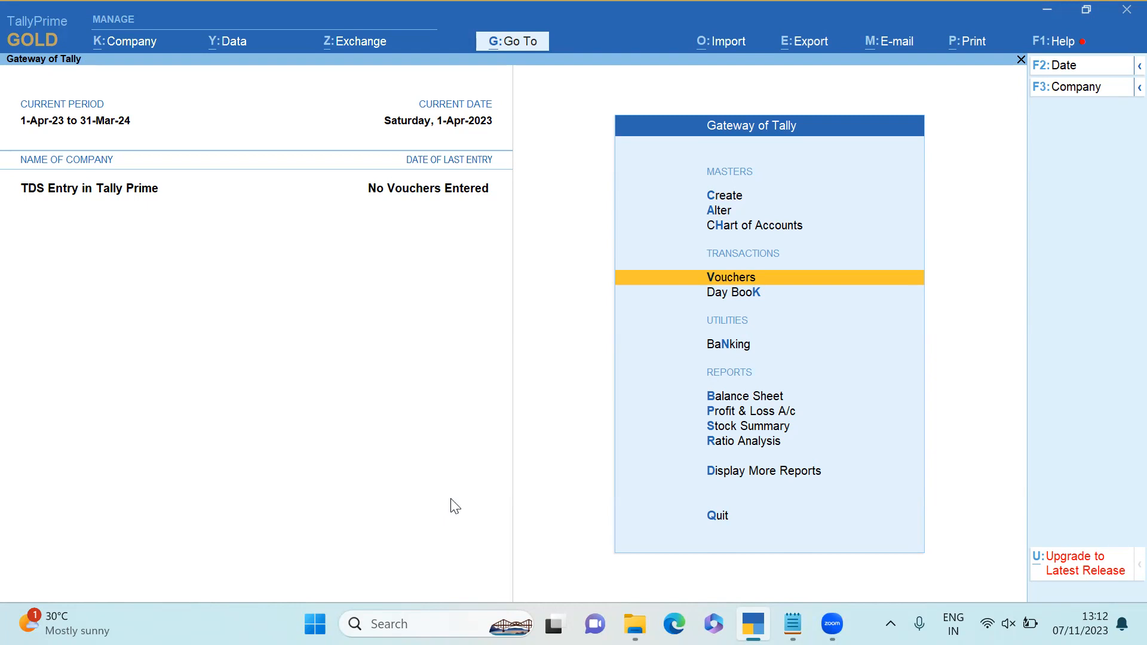
key(Return)
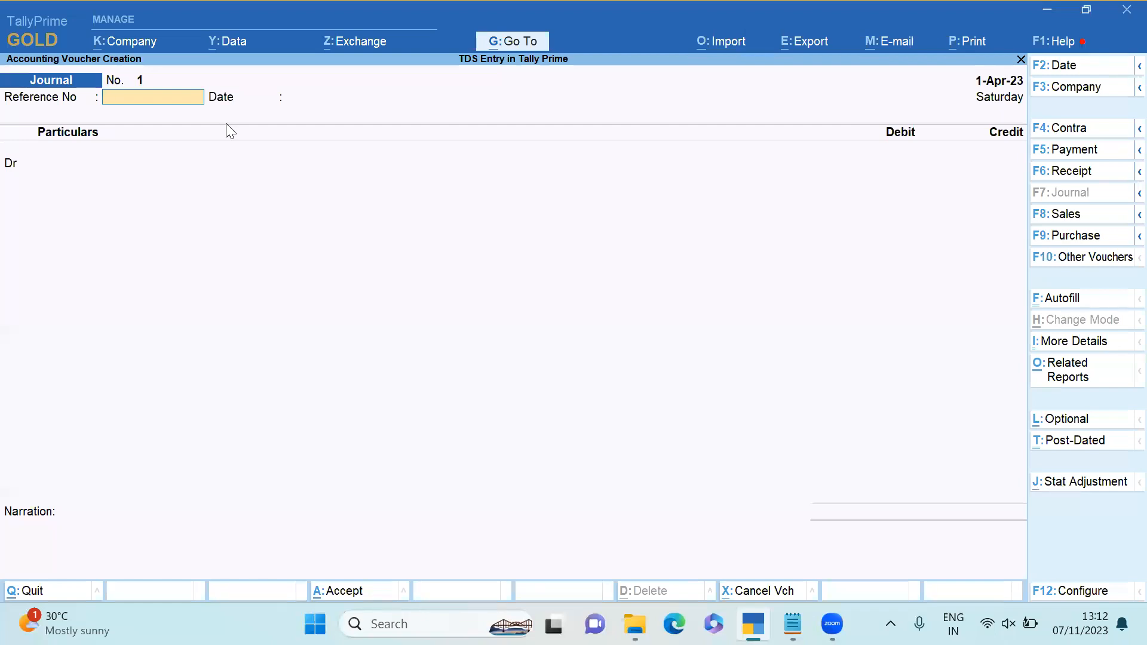
Turn on Provide Reference No. and Date in the voucher settings.
key(F12)
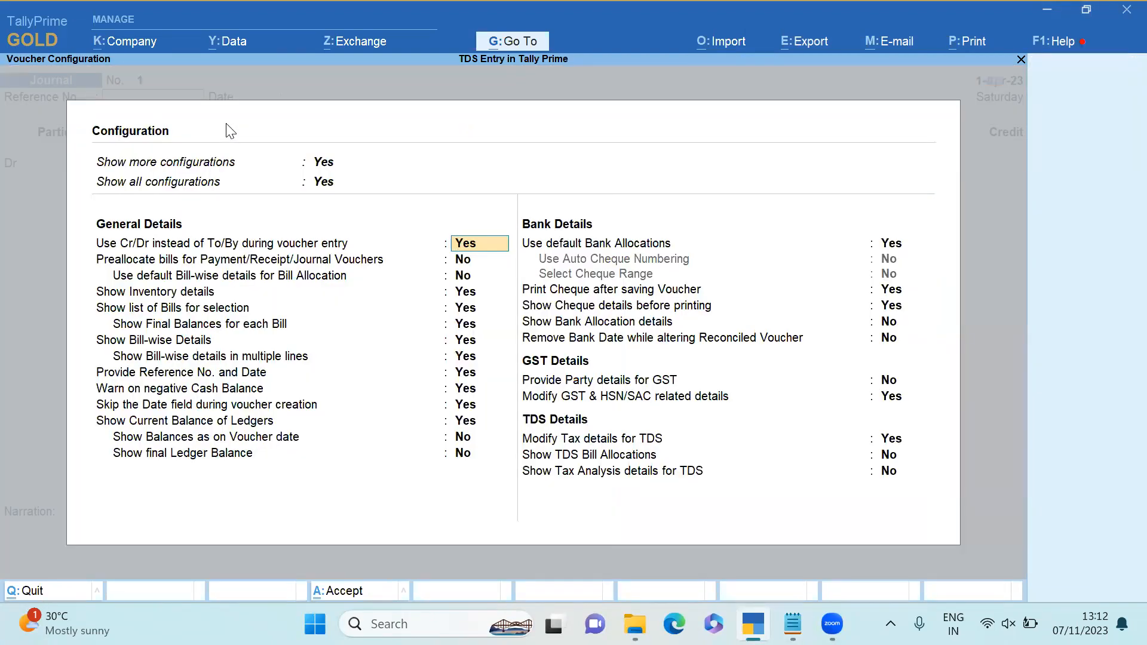
key(Down)
key(Down)
key(Down)
key(Down)
key(Down)
key(Down)
key(Down)
key(Down)
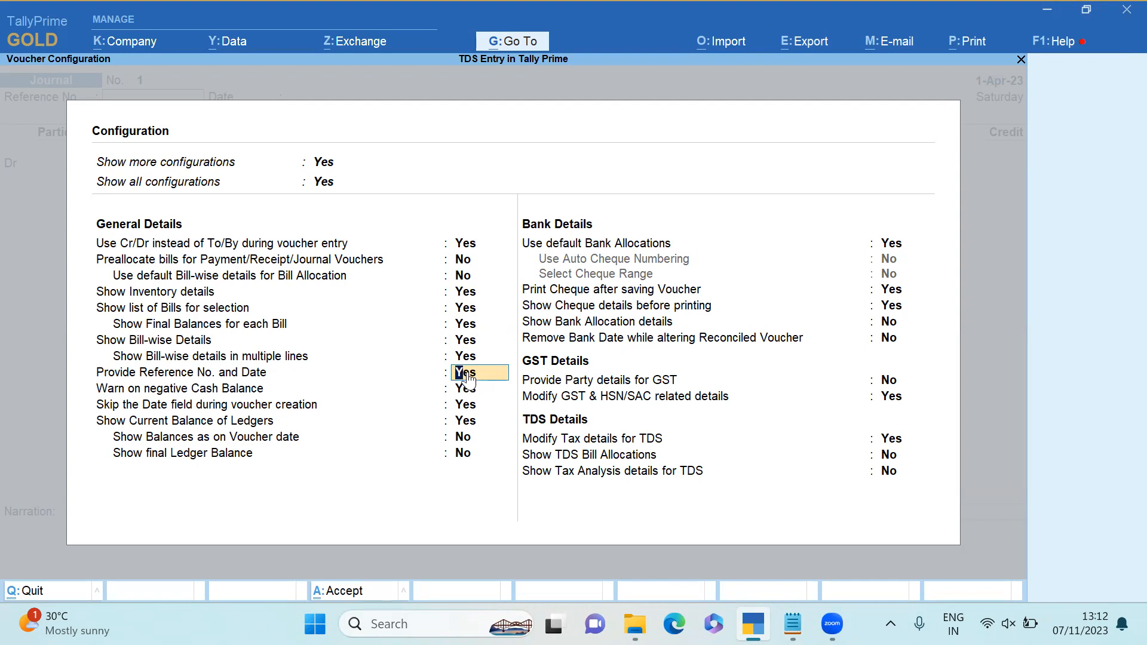
key(ctrl+a)
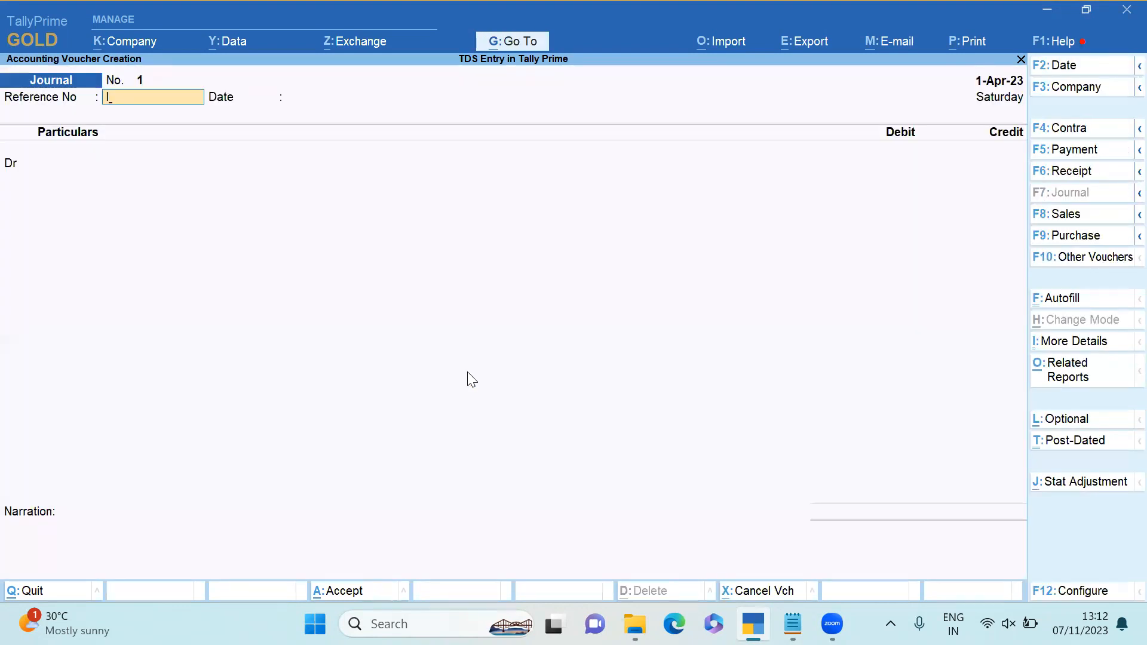
Enter reference number LP/03/2023-24 and accept the date 1-Apr-23.
text(Ip/03/2022)
key(BackSpace)
key(BackSpace)
key(BackSpace)
key(BackSpace)
key(BackSpace)
key(BackSpace)
key(BackSpace)
key(BackSpace)
key(BackSpace)
key(BackSpace)
key(Caps_Lock)
text(LP/0)
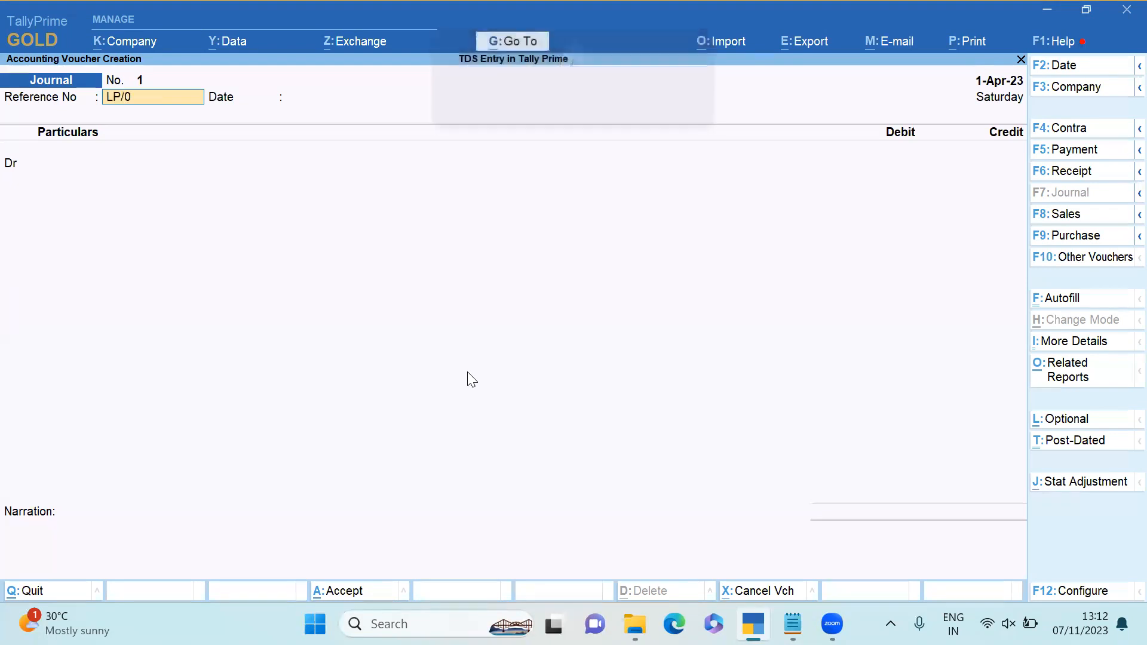
text(3/2023-24)
key(Return)
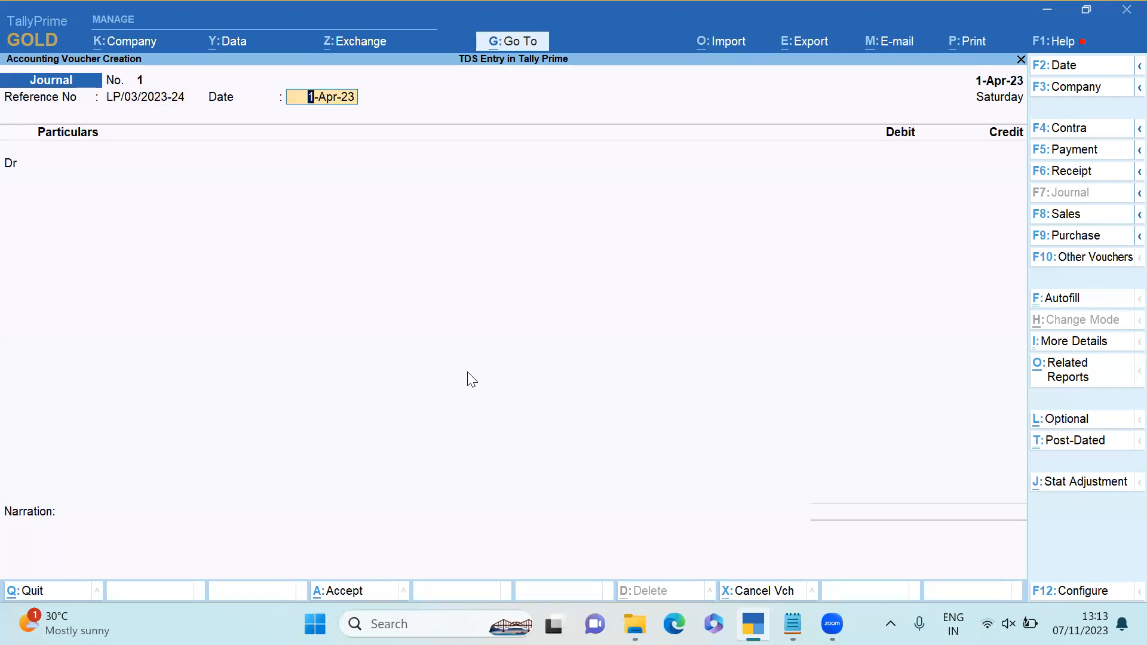
key(Return)
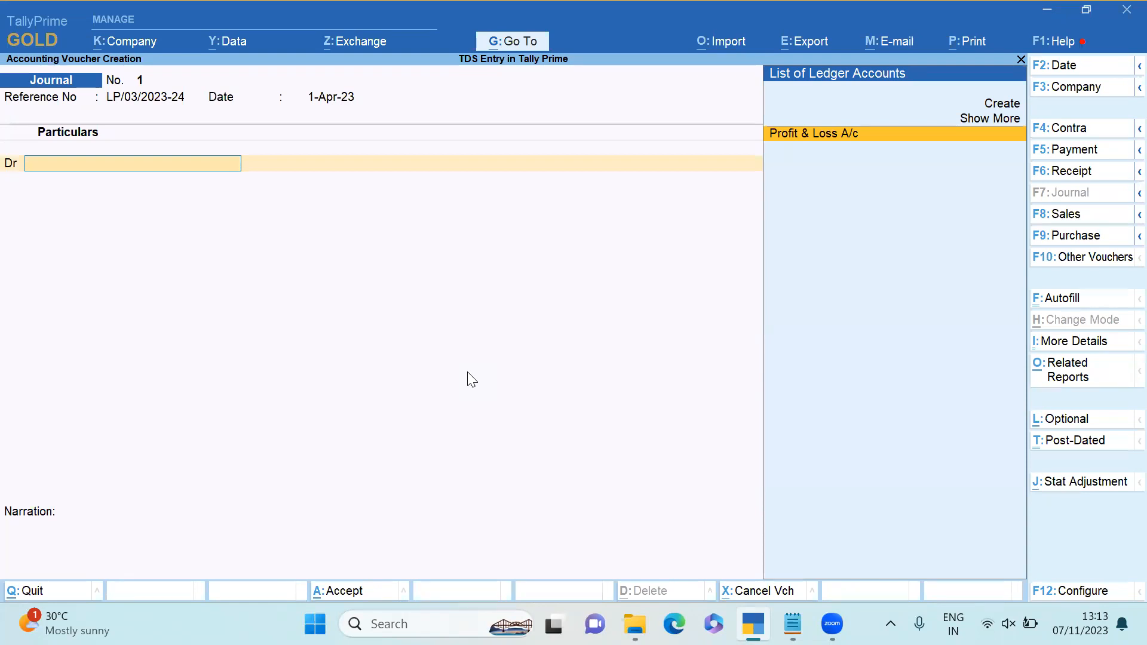
Create a new RENT ledger under Indirect Expenses.
key(alt+c)
text(RENT)
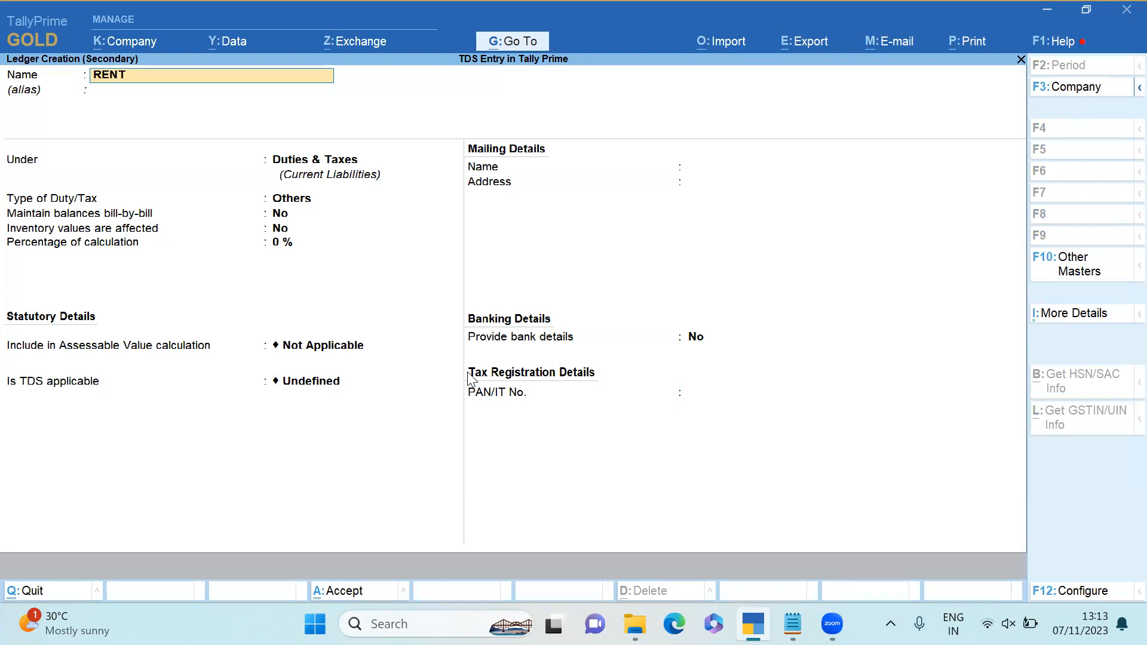
key(Return)
key(Return)
text(INDIRECT)
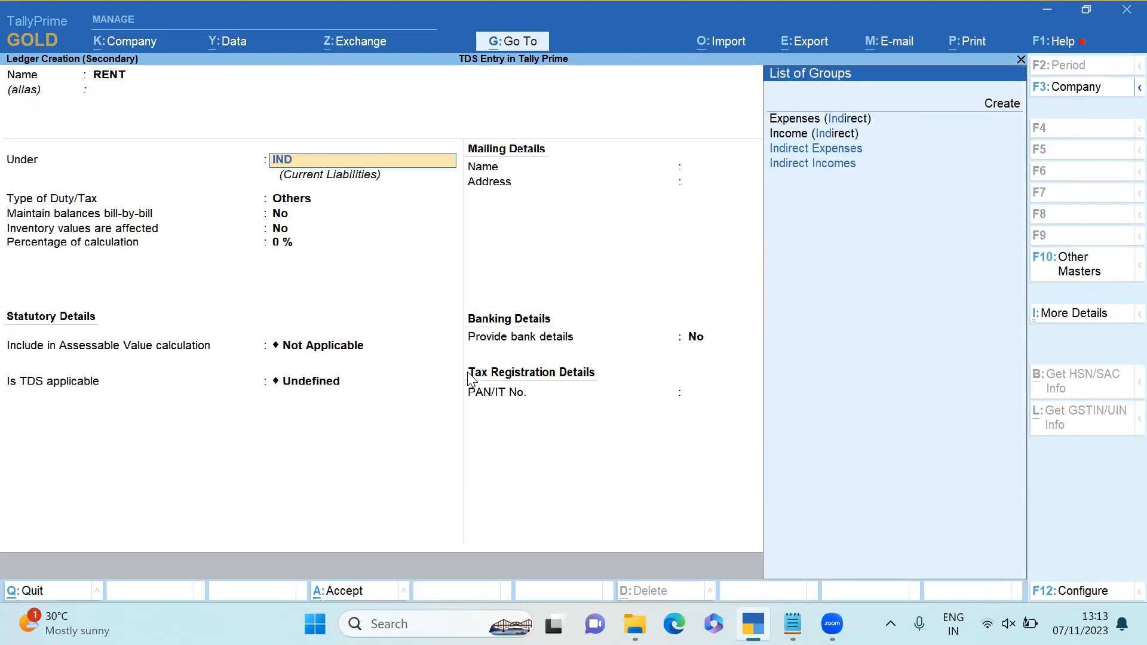
key(Down)
key(Up)
key(Return)
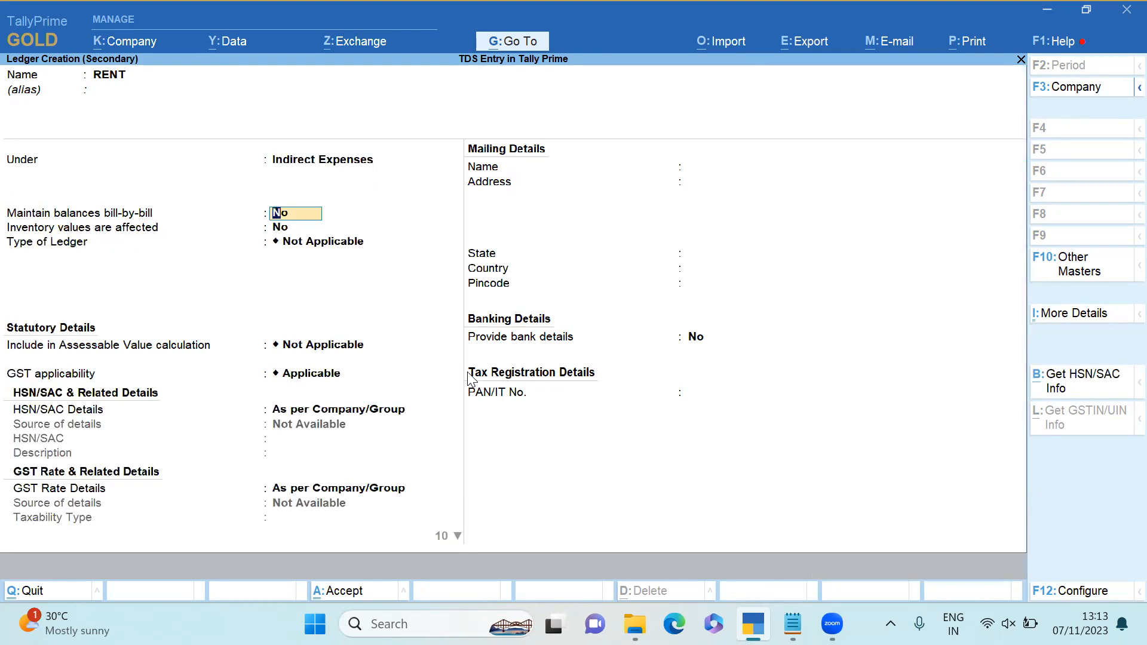
key(Return)
key(Return)
Make RENT GST applicable with HSN/SAC 912346, taxable at 18%.
key(Return)
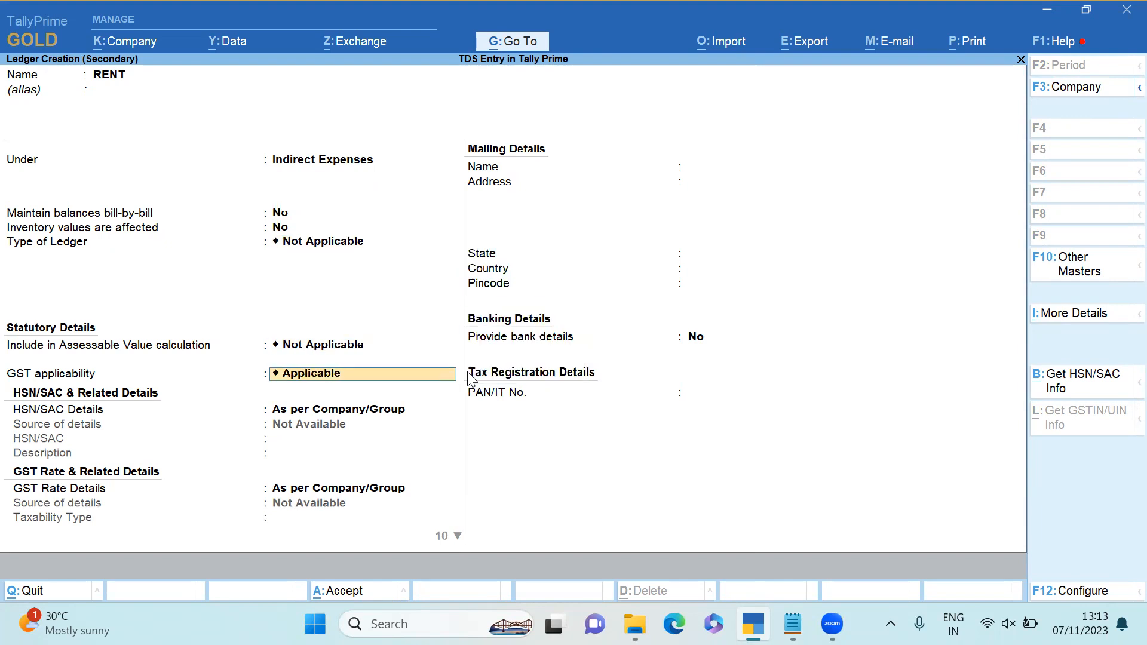
key(Return)
key(Down)
key(Return)
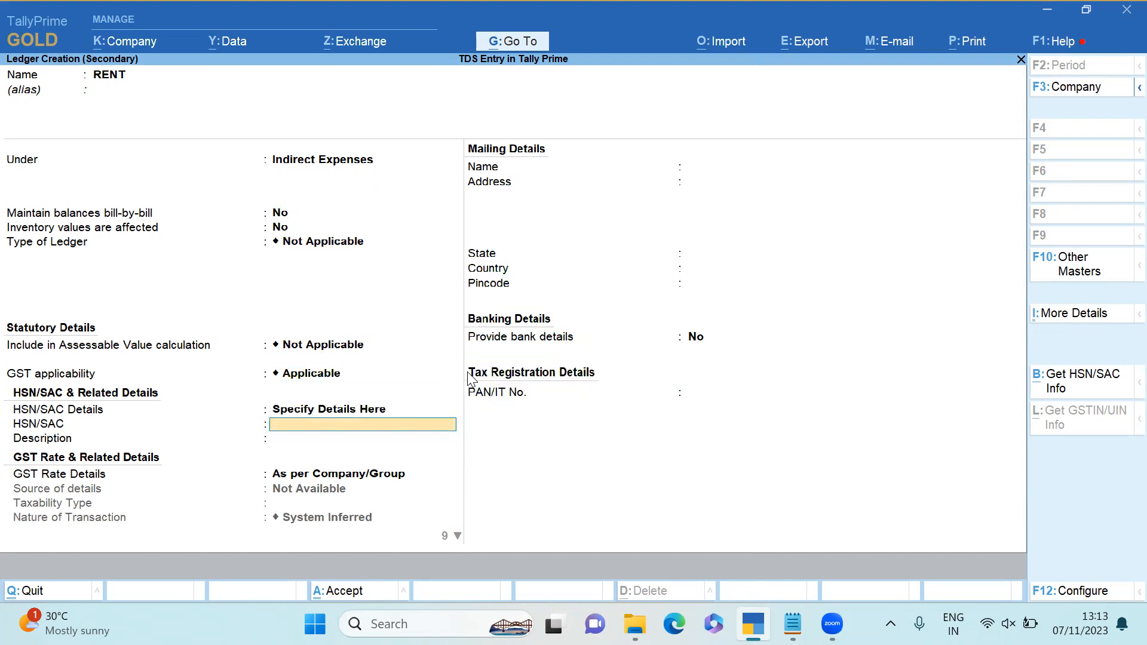
text(912346)
key(Return)
key(Return)
key(Down)
key(Return)
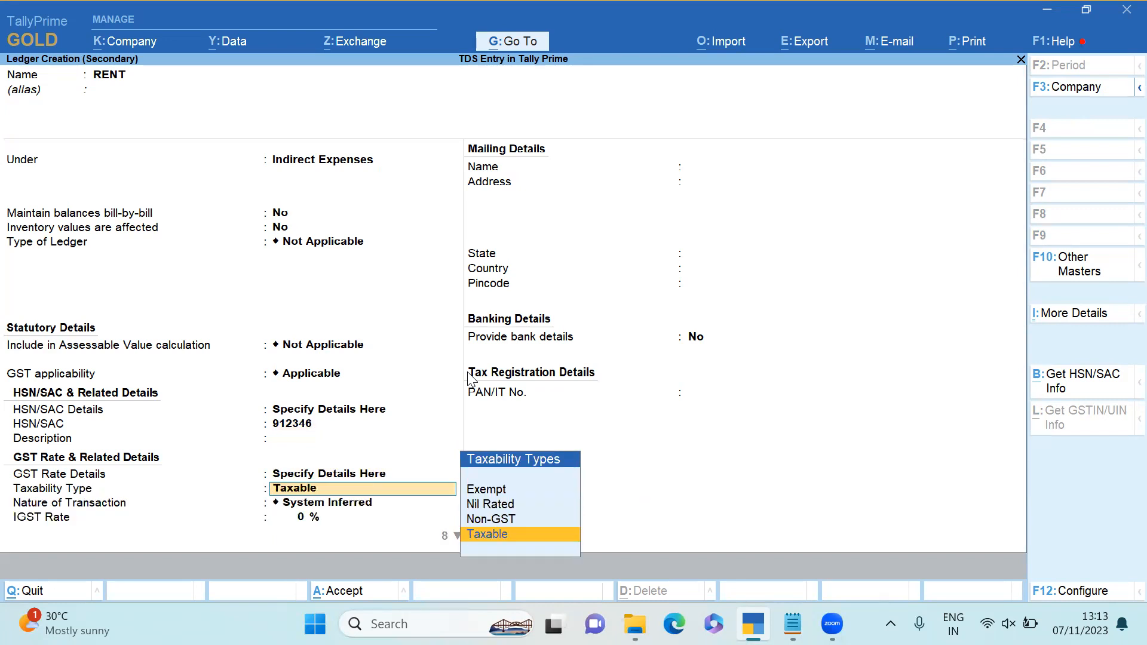
key(Return)
text(18)
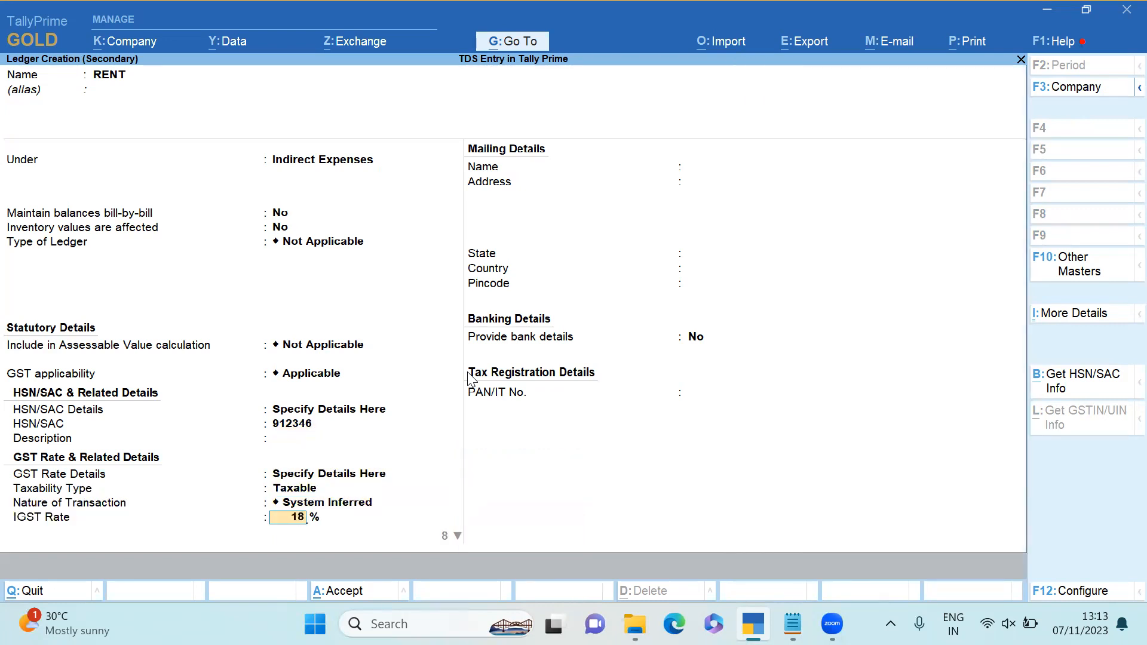
key(Return)
key(Return)
key(Return)
key(Return)
key(Return)
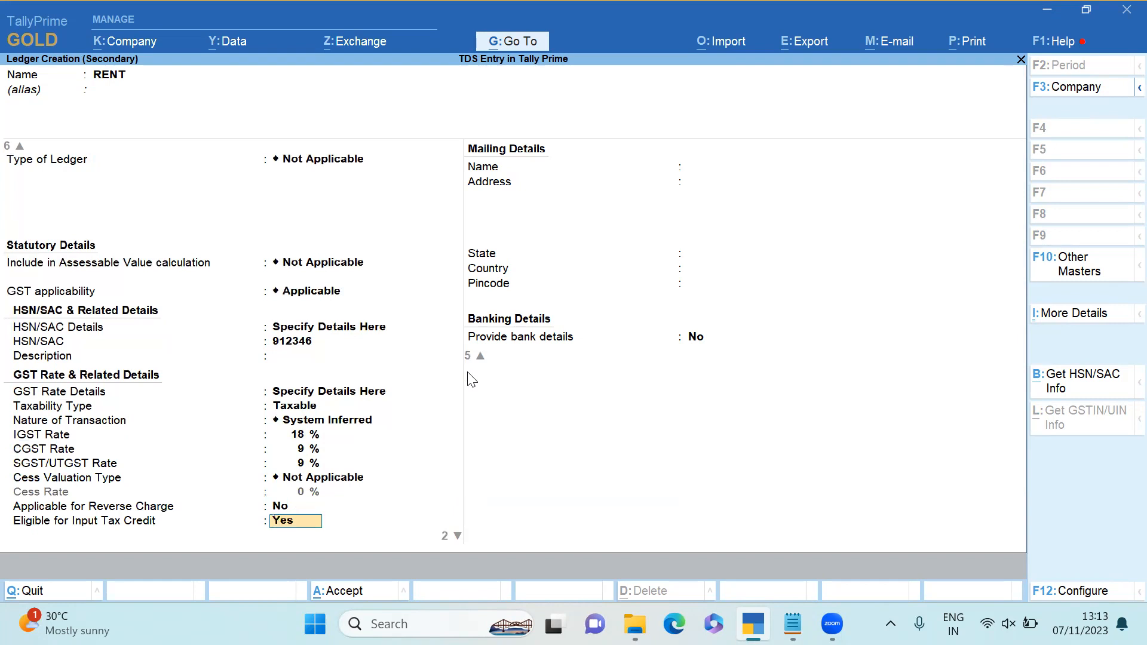
Keep input tax credit eligible, set supply type to Services, and enable other statutory details.
key(Return)
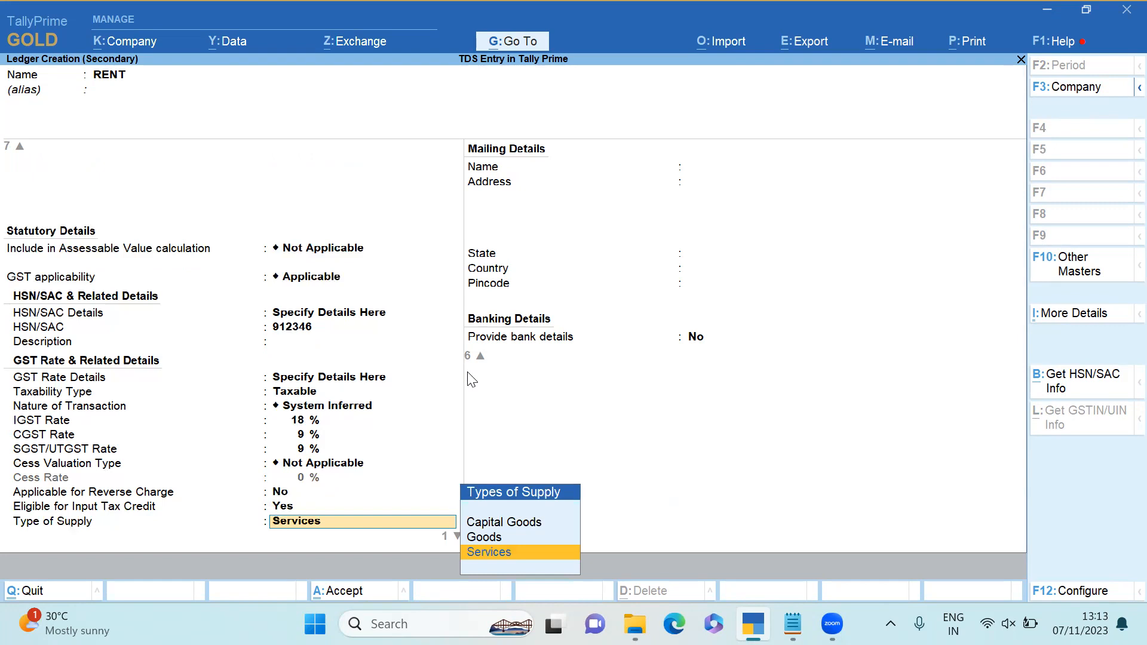
key(Return)
key(Return)
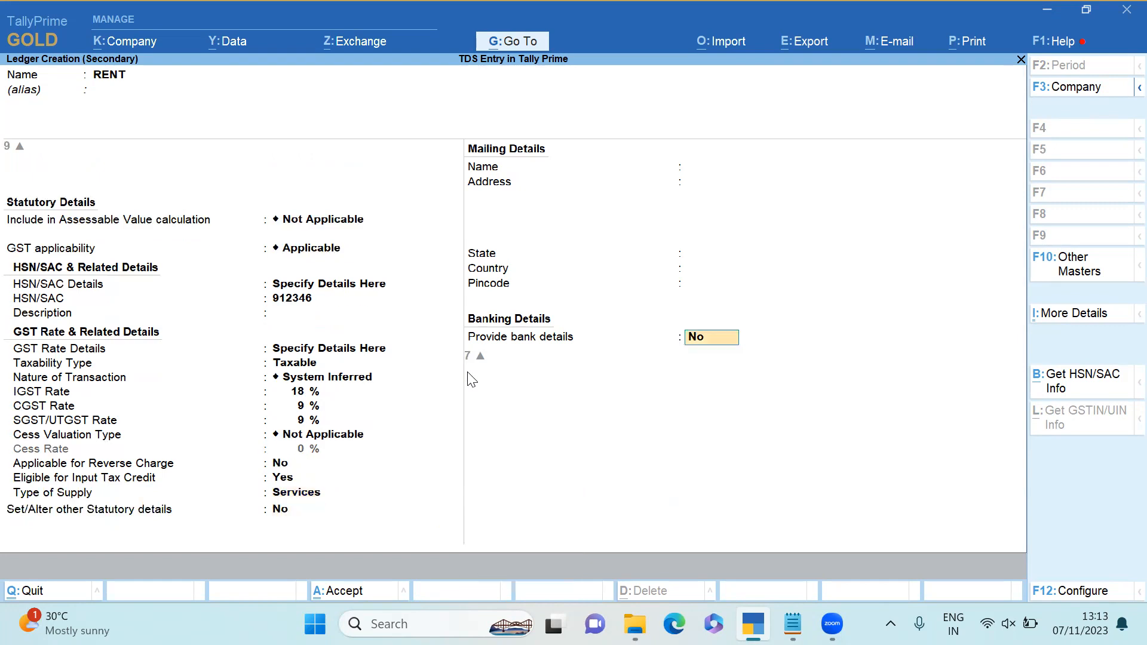
key(BackSpace)
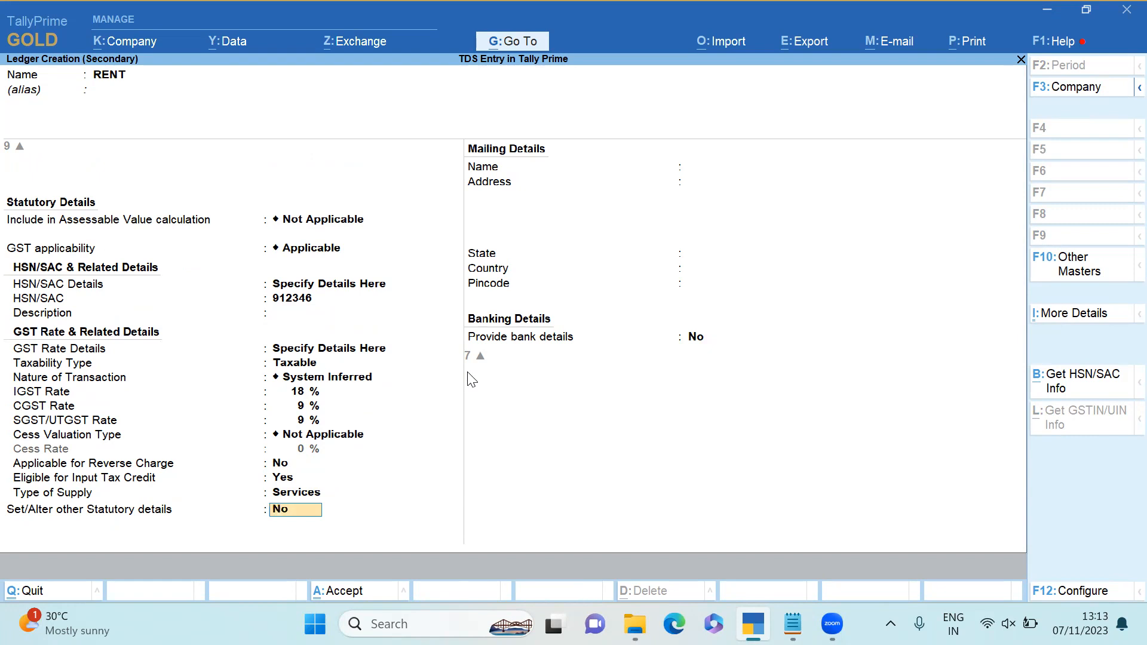
text(Y)
key(Return)
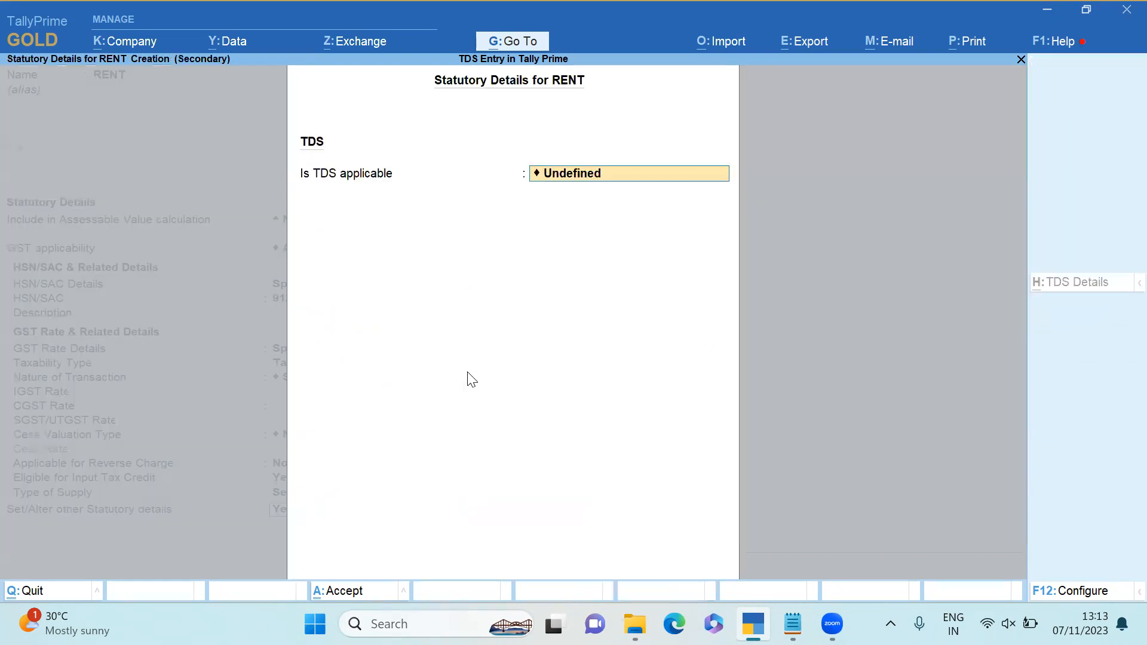
Mark RENT as TDS applicable and create a nature of payment from 194I Rent of Land, Building Or Furniture.
key(BackSpace)
key(Down)
key(Return)
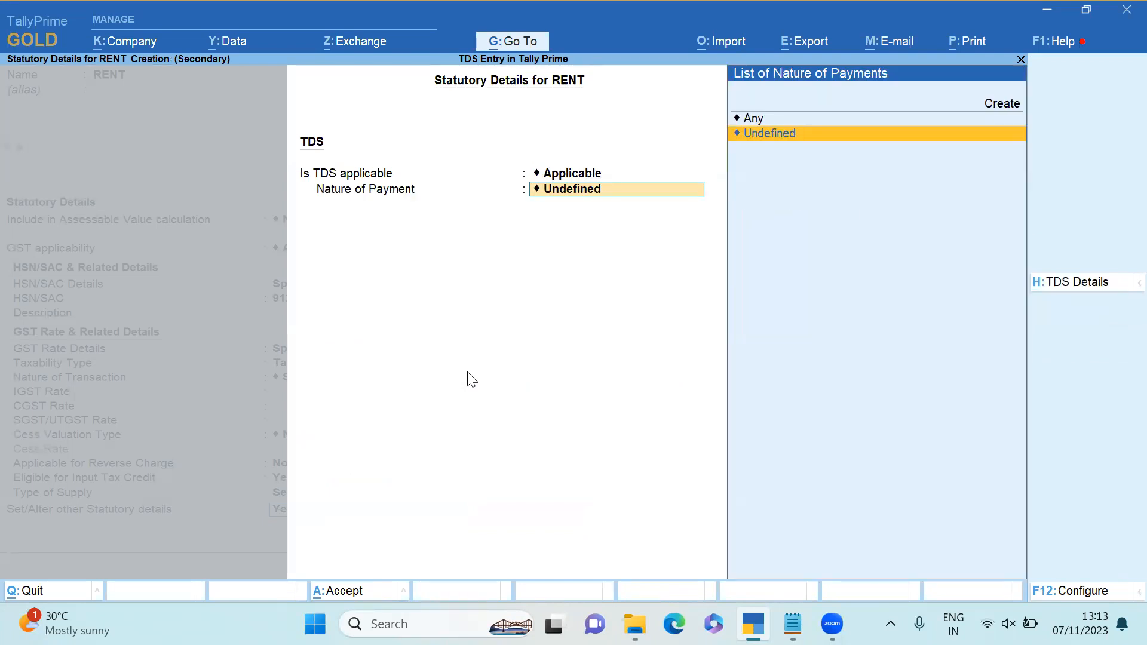
key(alt+c)
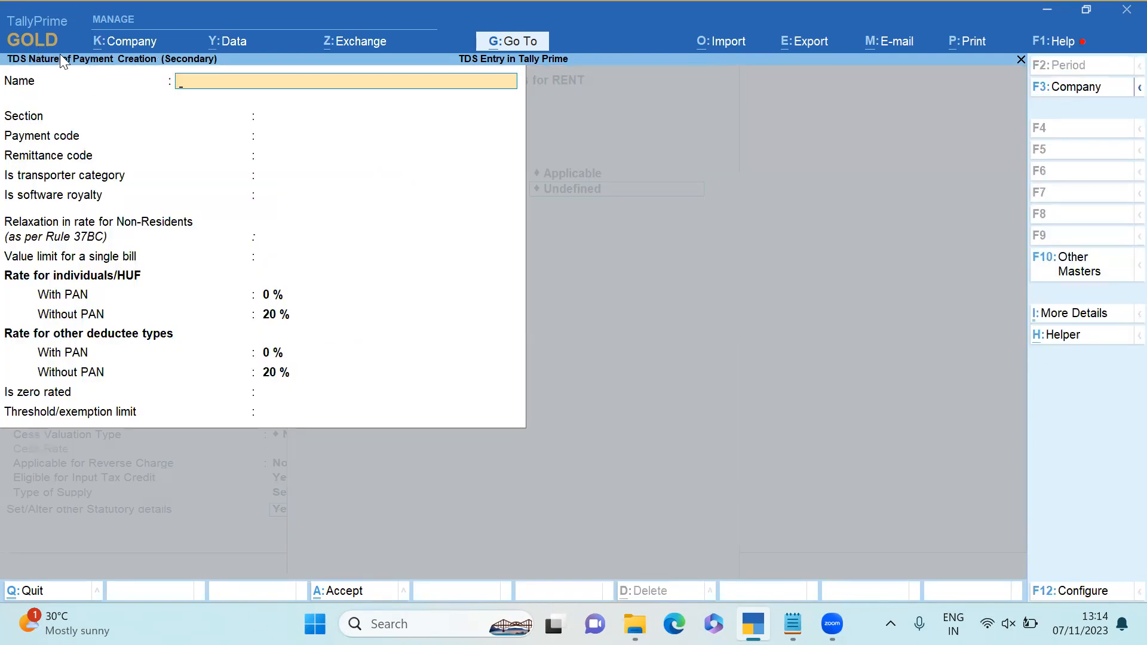
click(1100, 336)
text(19)
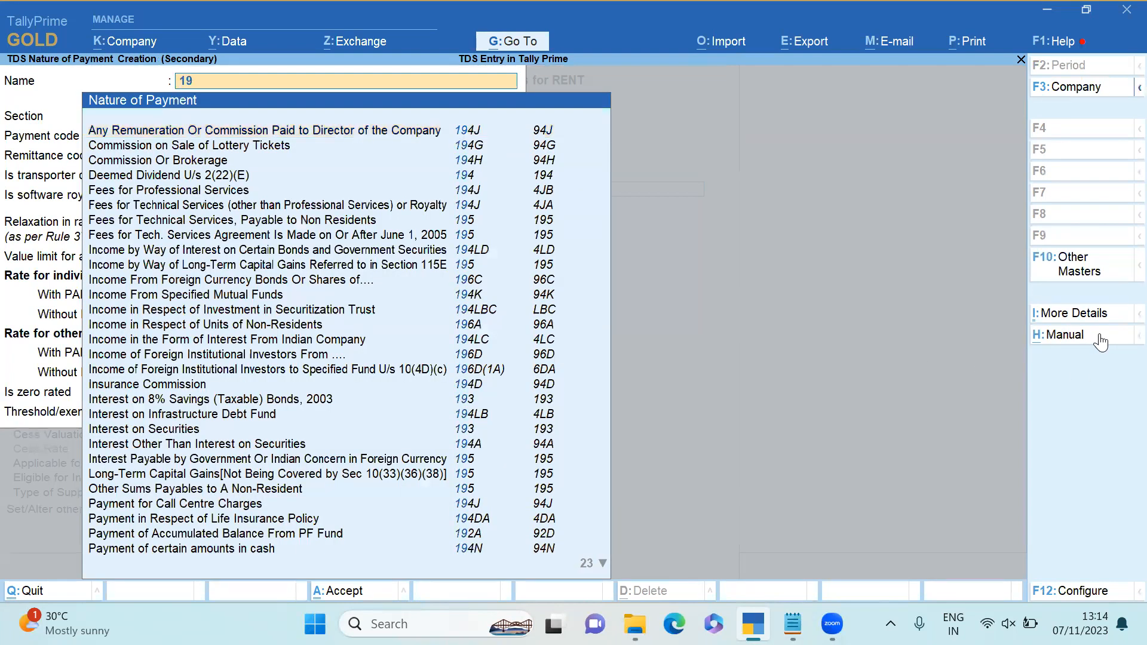
text(4I)
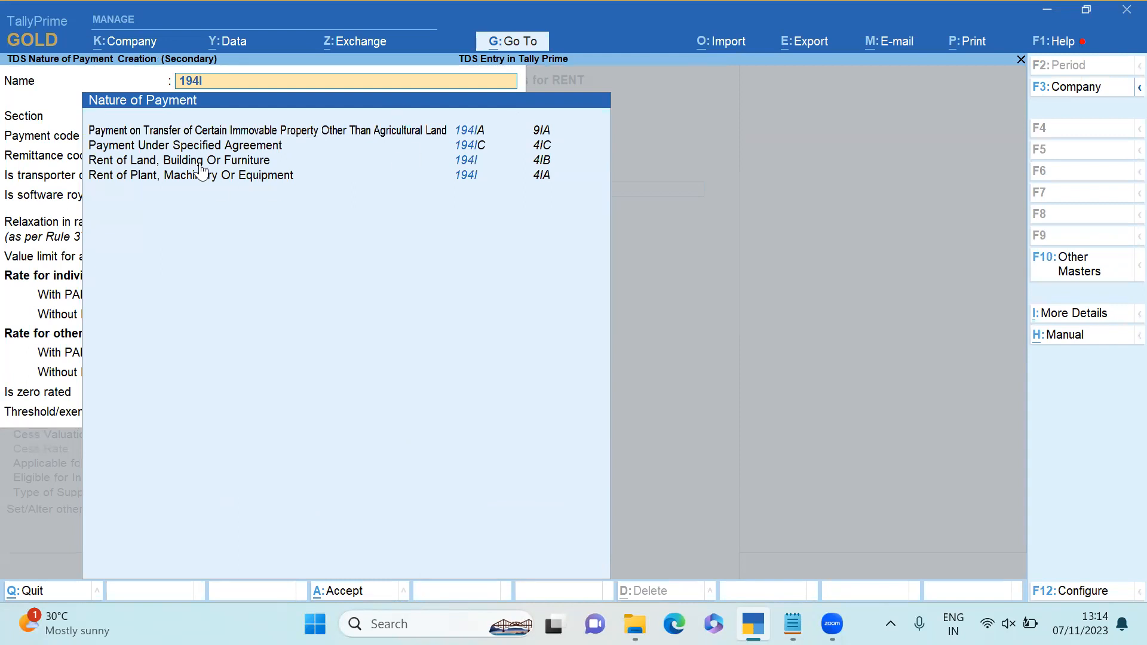
click(230, 162)
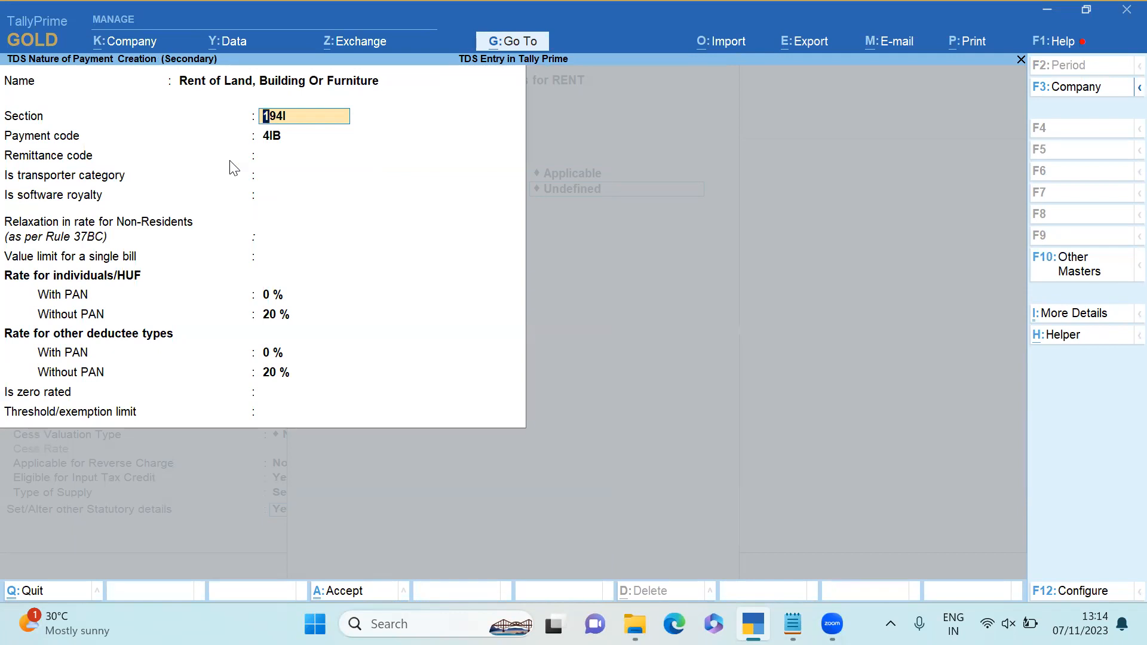
Set the 194I rate to 10% with PAN, keep 20% without PAN, threshold 20000, and save.
key(Return)
key(Return)
key(Return)
key(Return)
key(Return)
key(Return)
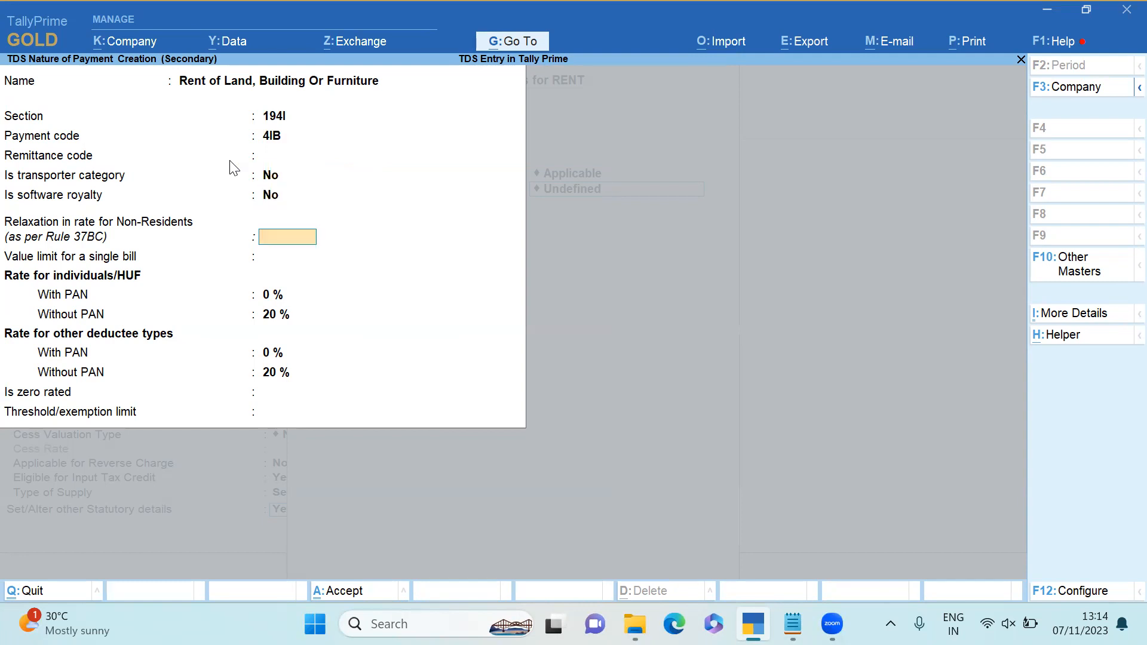
key(Return)
text(10)
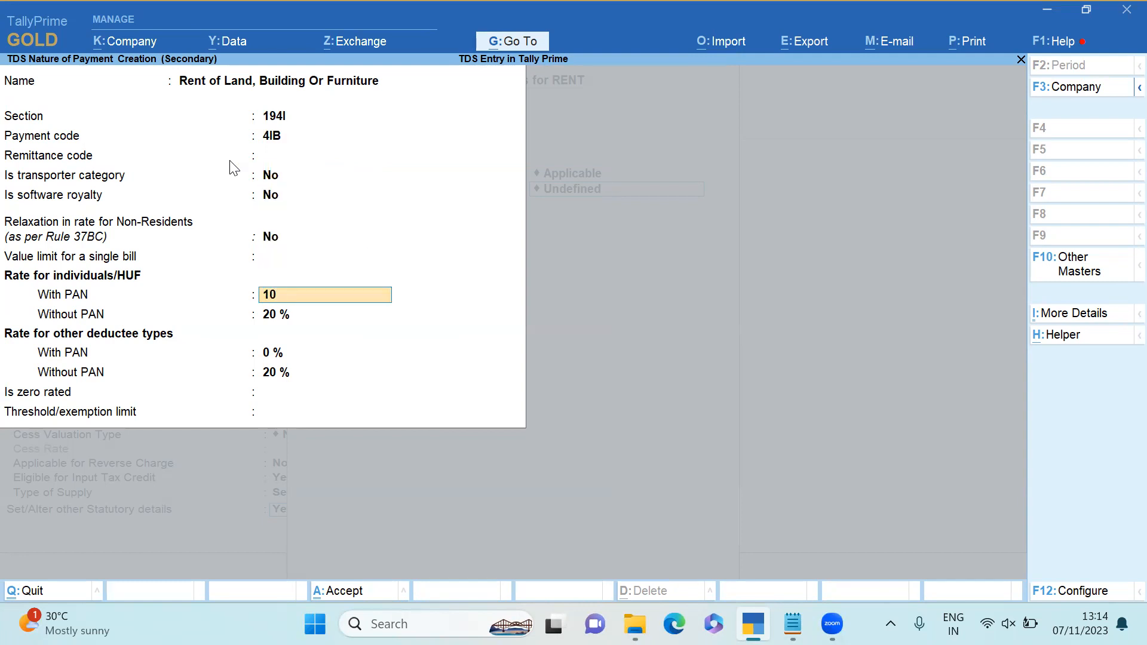
key(Return)
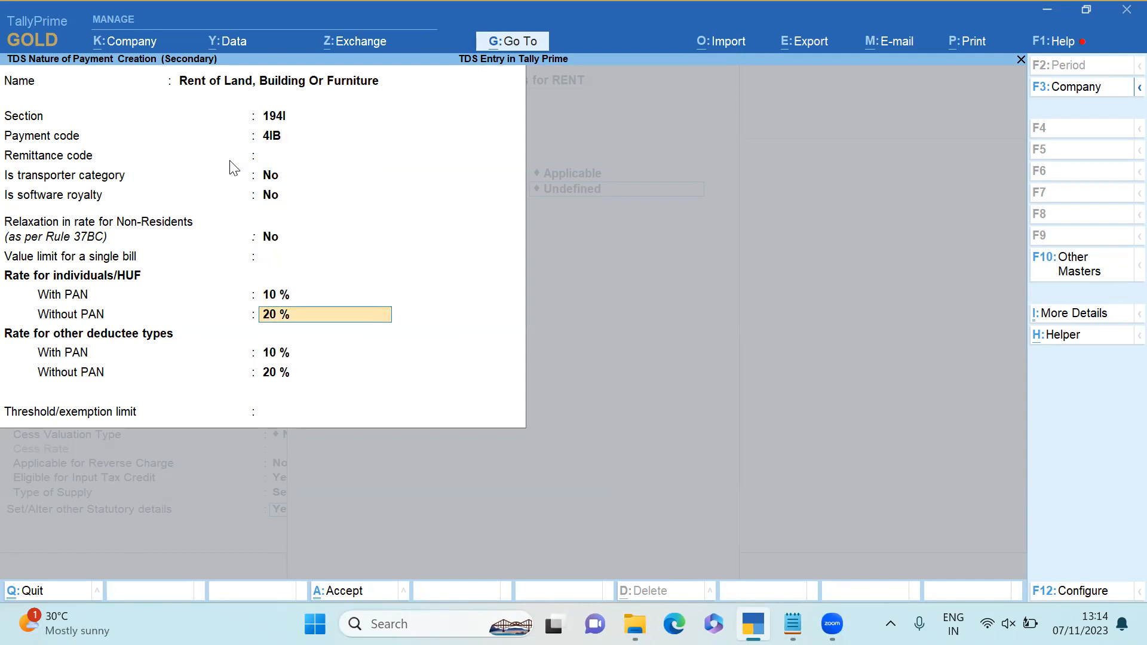
key(Return)
key(Return)
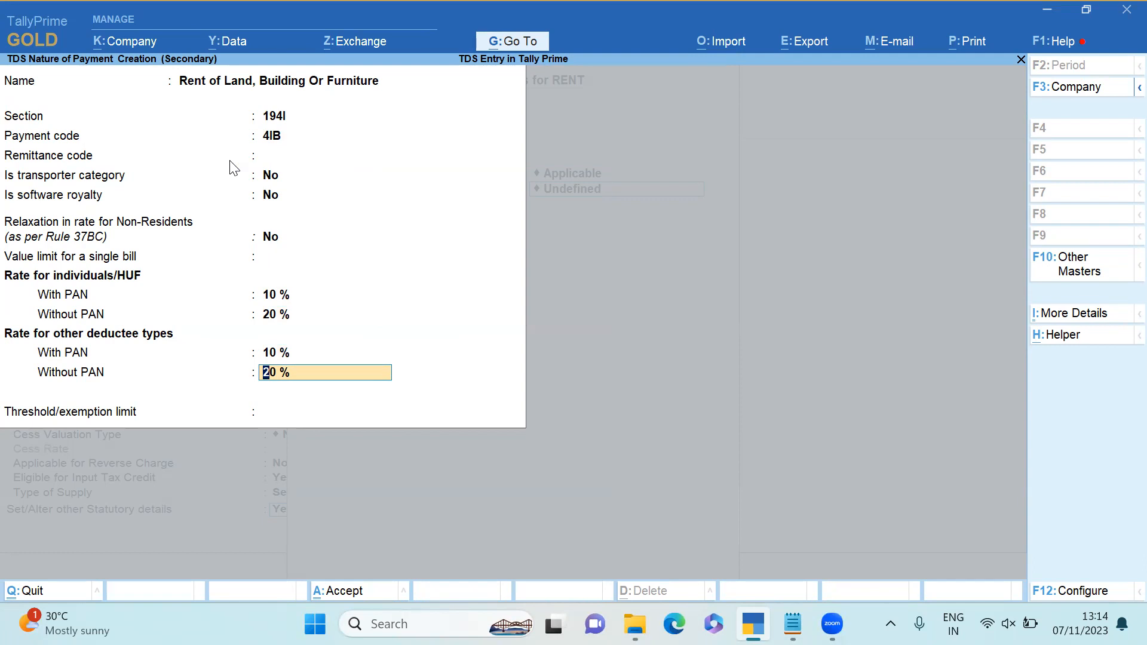
key(Return)
text(20000)
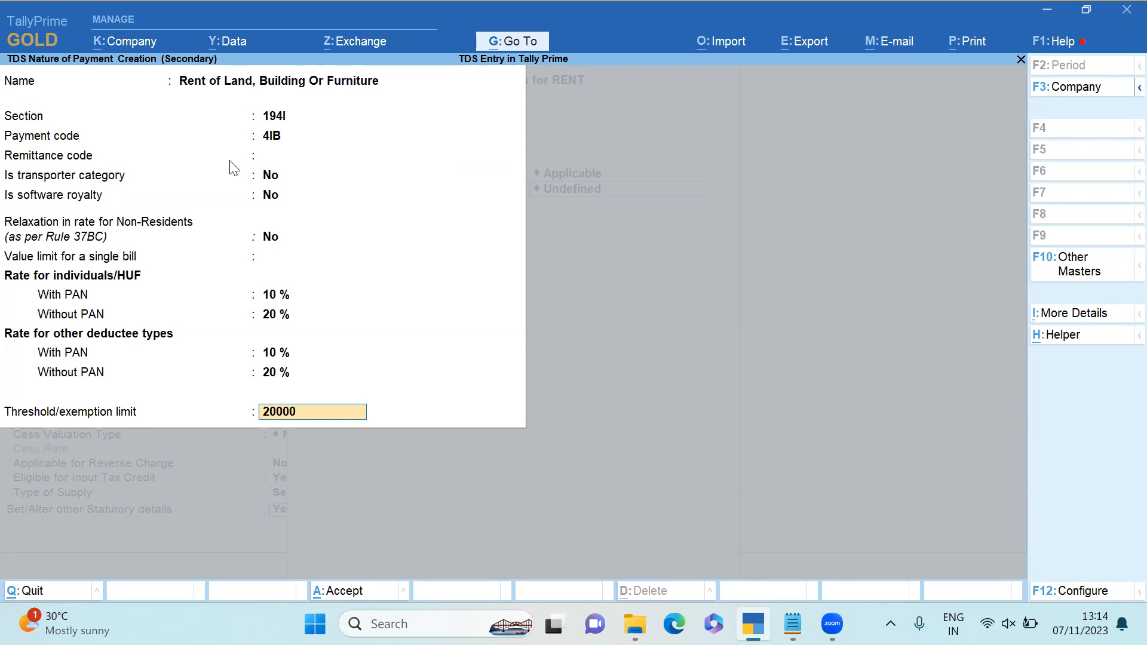
key(Return)
key(Return)
key(Return)
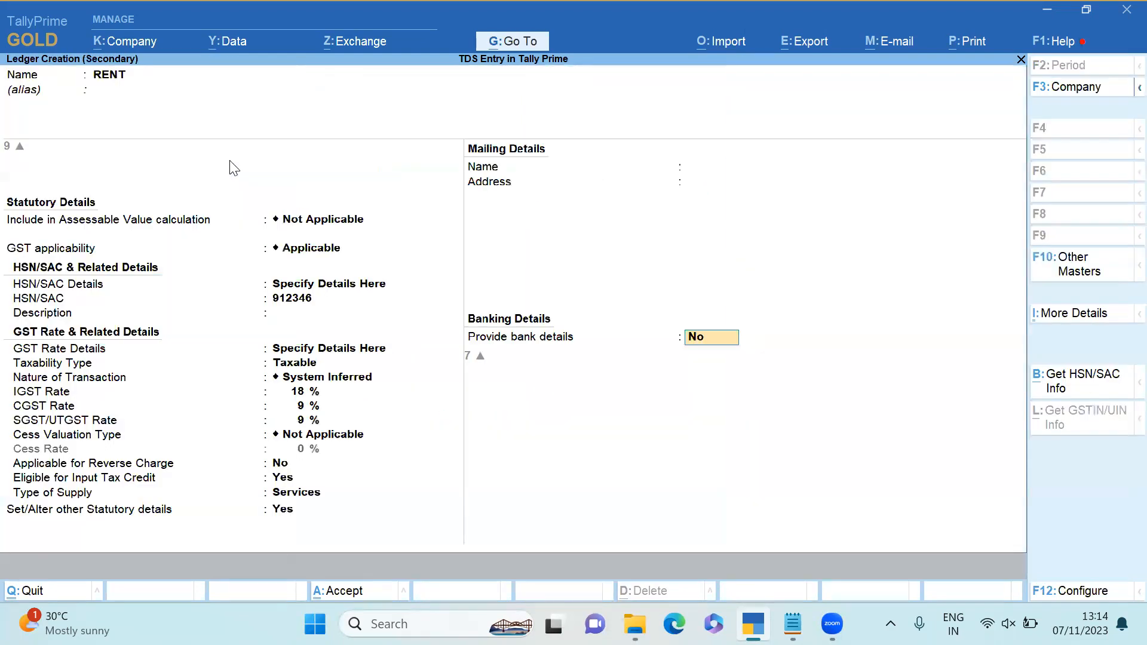
Confirm the rent nature of payment on the RENT ledger and save the ledger.
key(BackSpace)
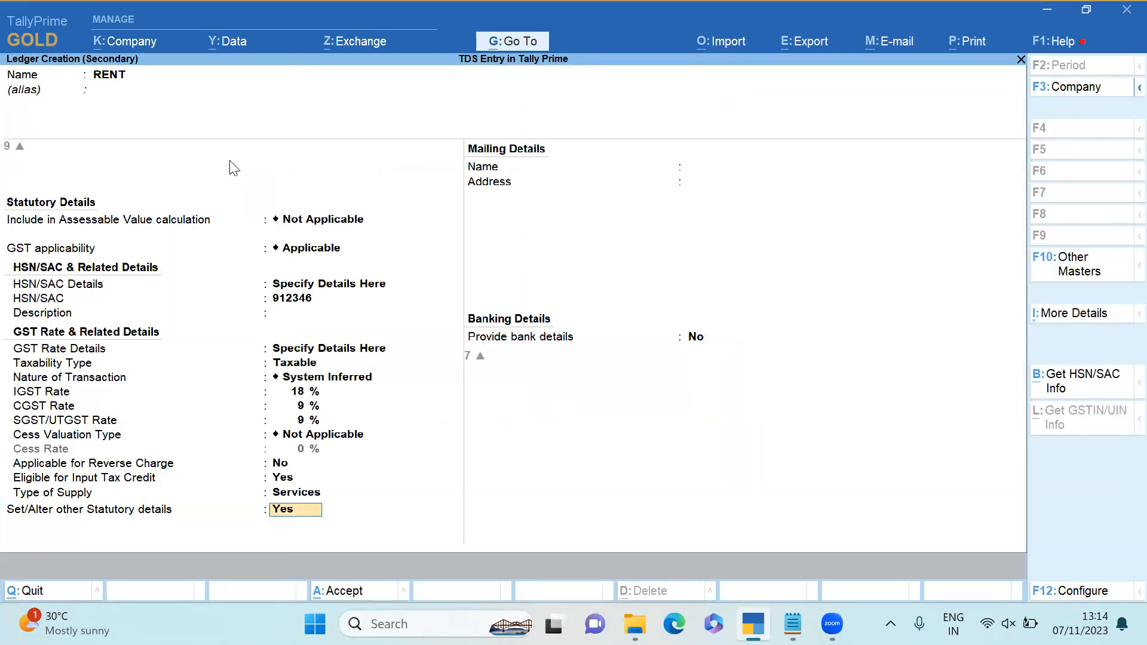
key(Return)
key(Return)
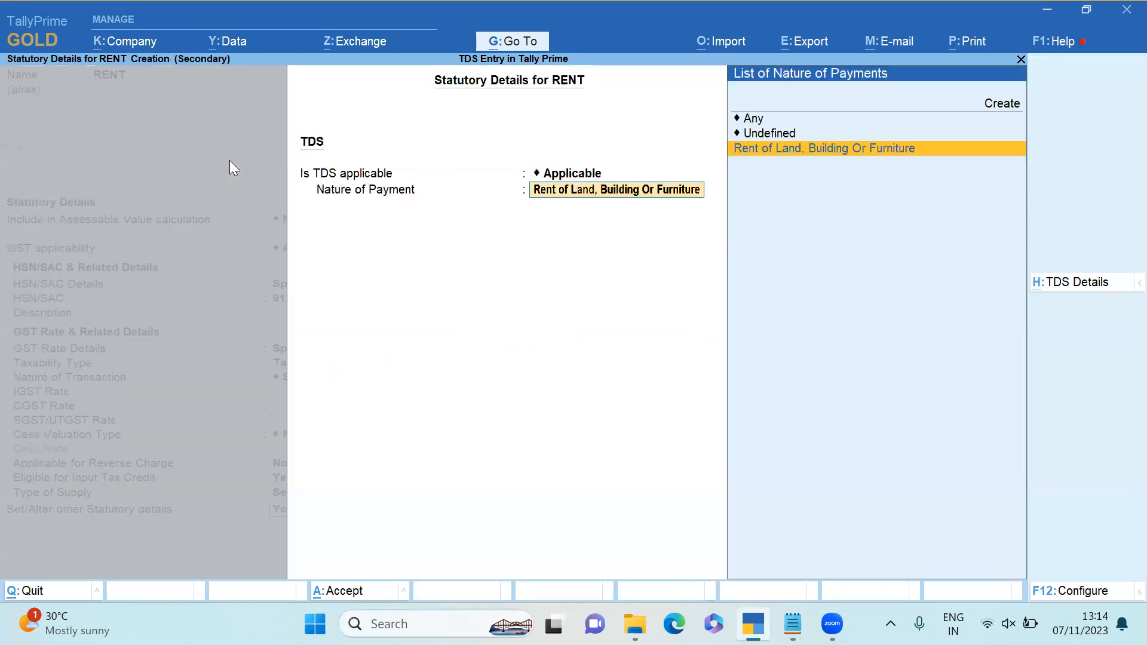
key(Return)
key(ctrl)
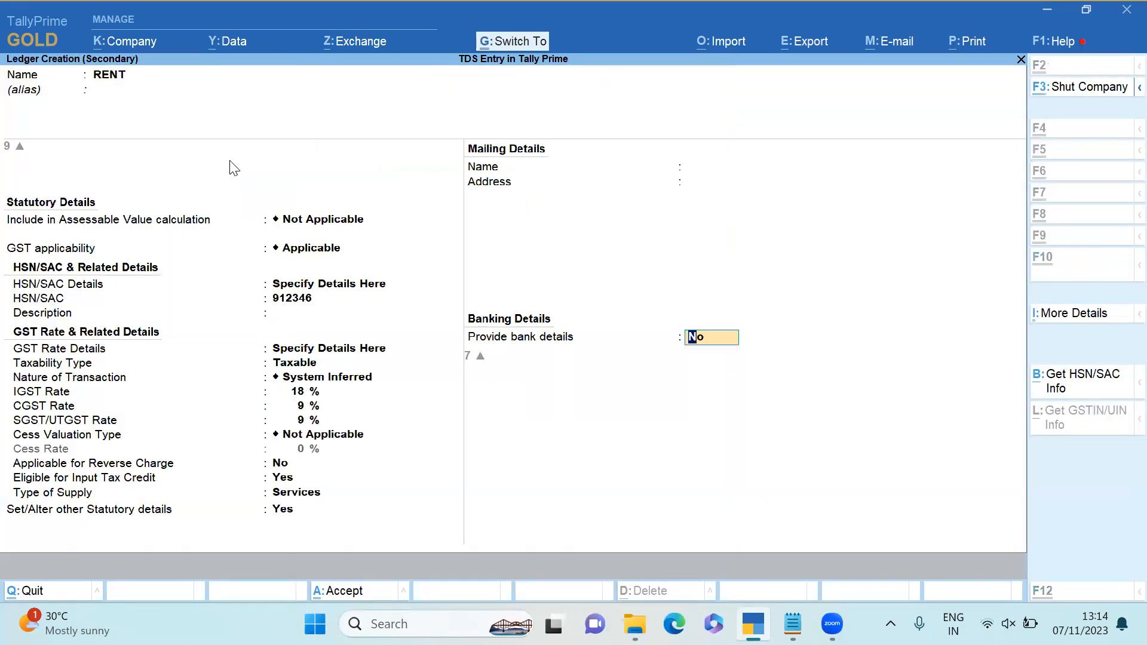
key(ctrl+a)
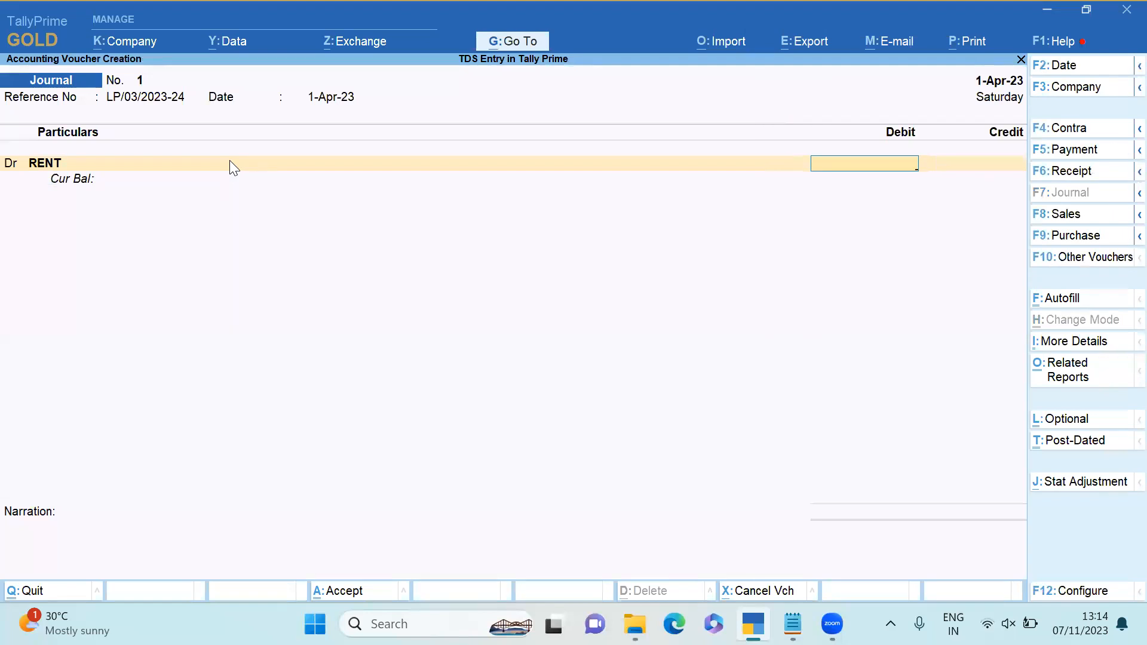
Debit RENT 25,000, accept its TDS and GST details, and start a second Dr line.
text(25000)
key(Return)
key(Return)
key(Return)
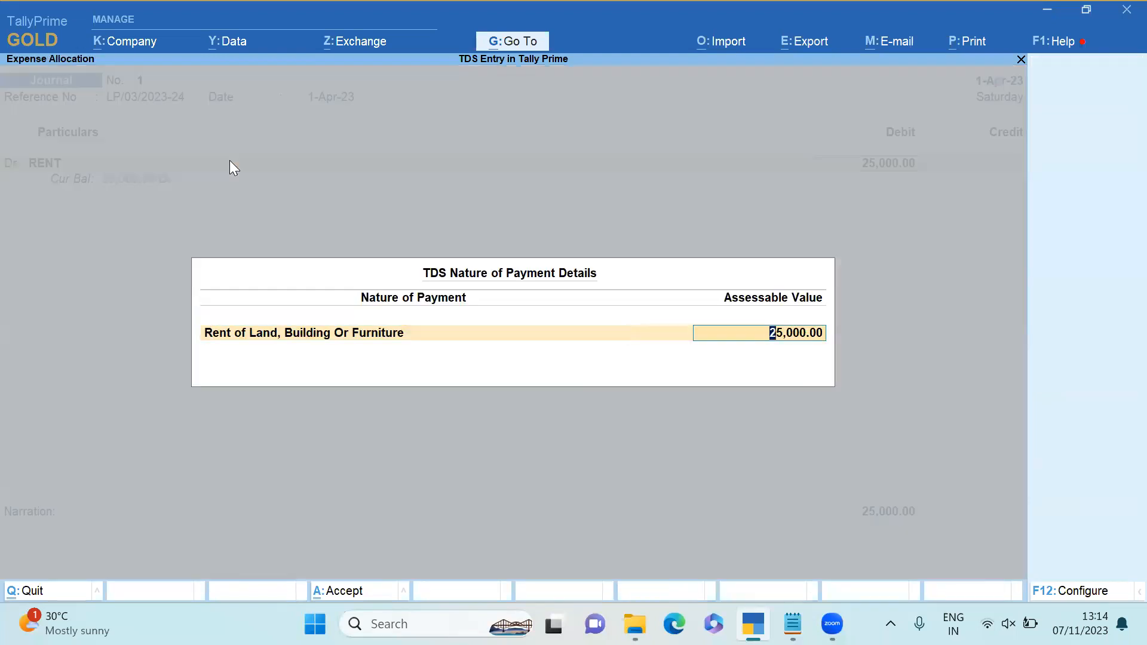
key(ctrl+a)
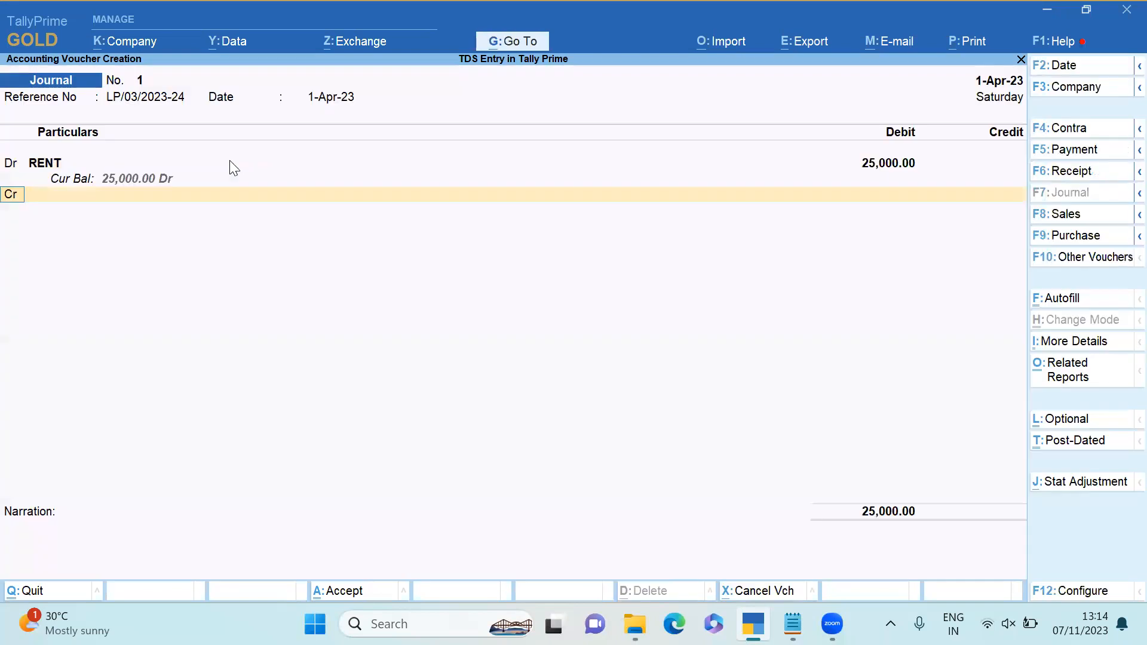
text(d)
key(Return)
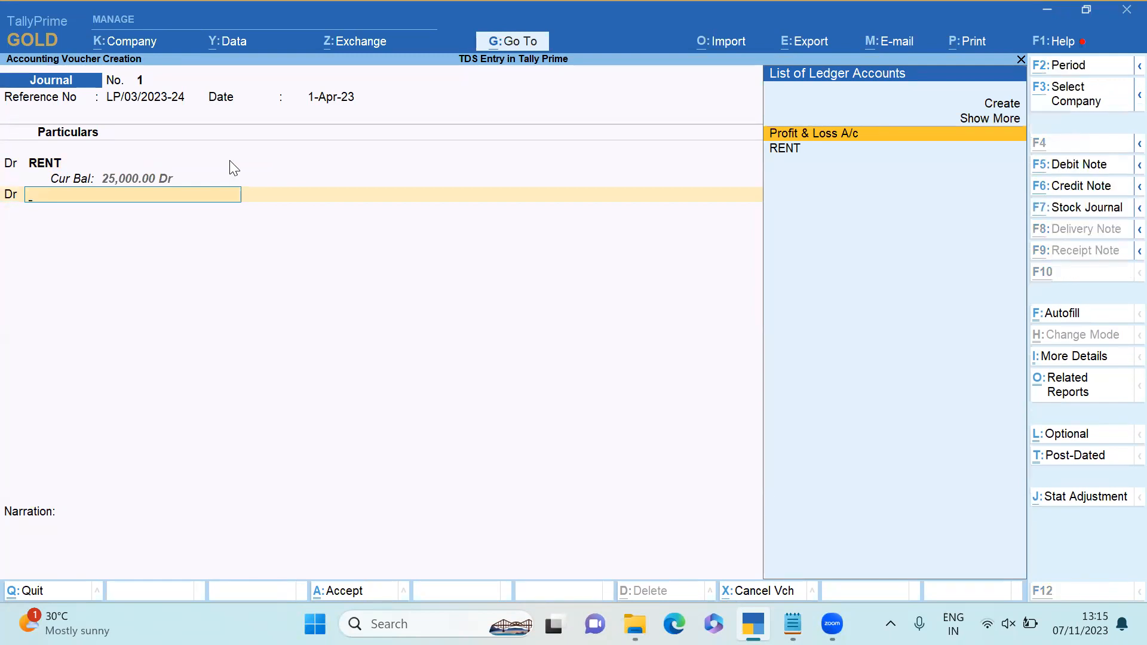
key(alt+c)
Create INPUT CGST under Duties & Taxes as GST type CGST, TDS Not Applicable, on the debit line.
text(INPUT CGST)
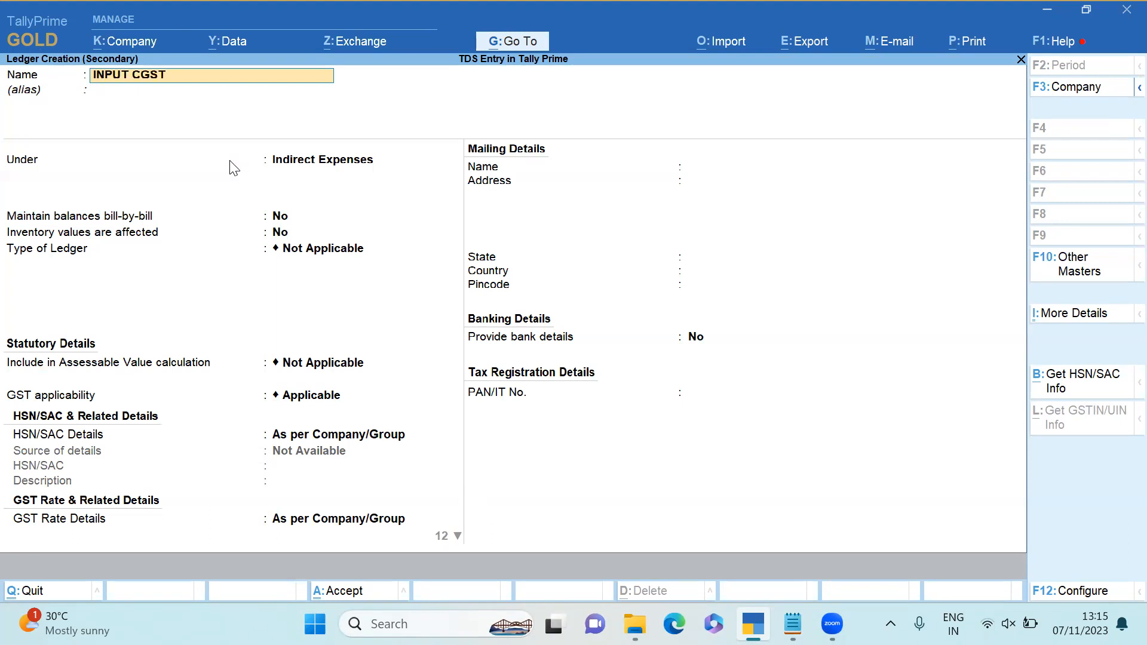
key(Return)
text(DUTIES)
key(Return)
key(Up)
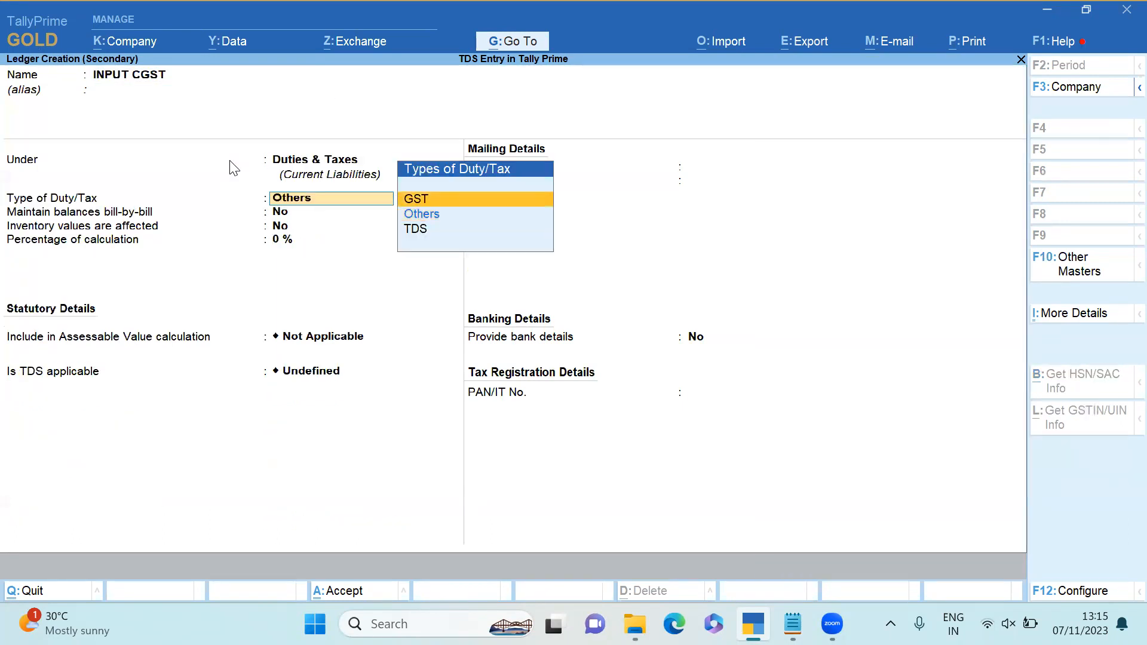
key(Return)
key(Down)
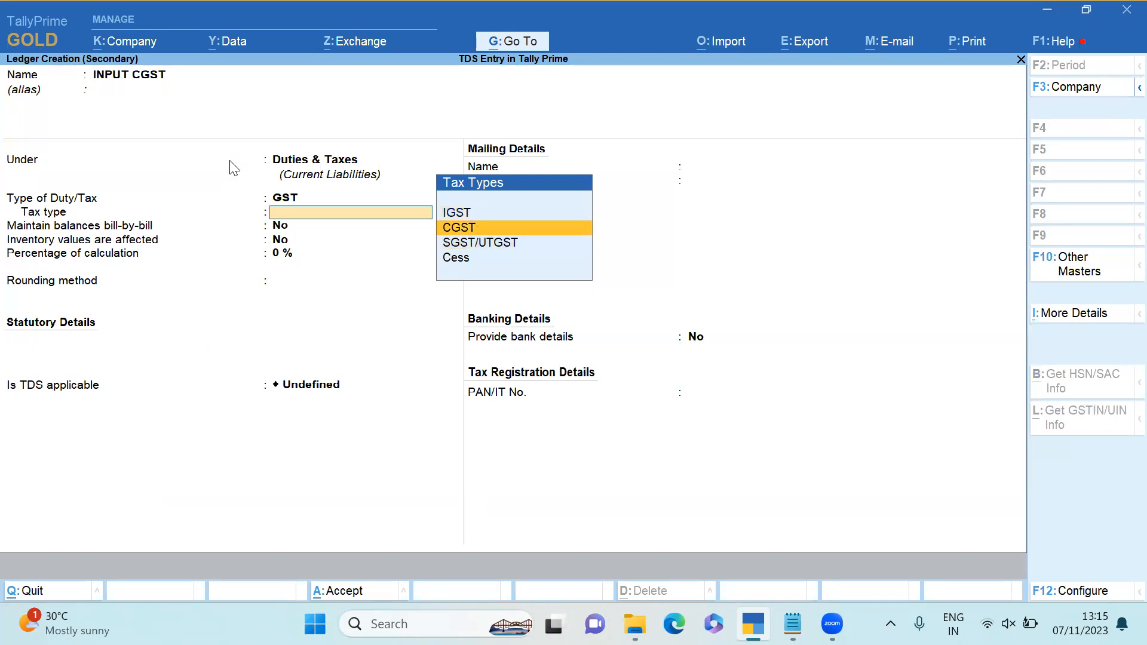
key(Return)
key(Return)
key(Return)
key(Return)
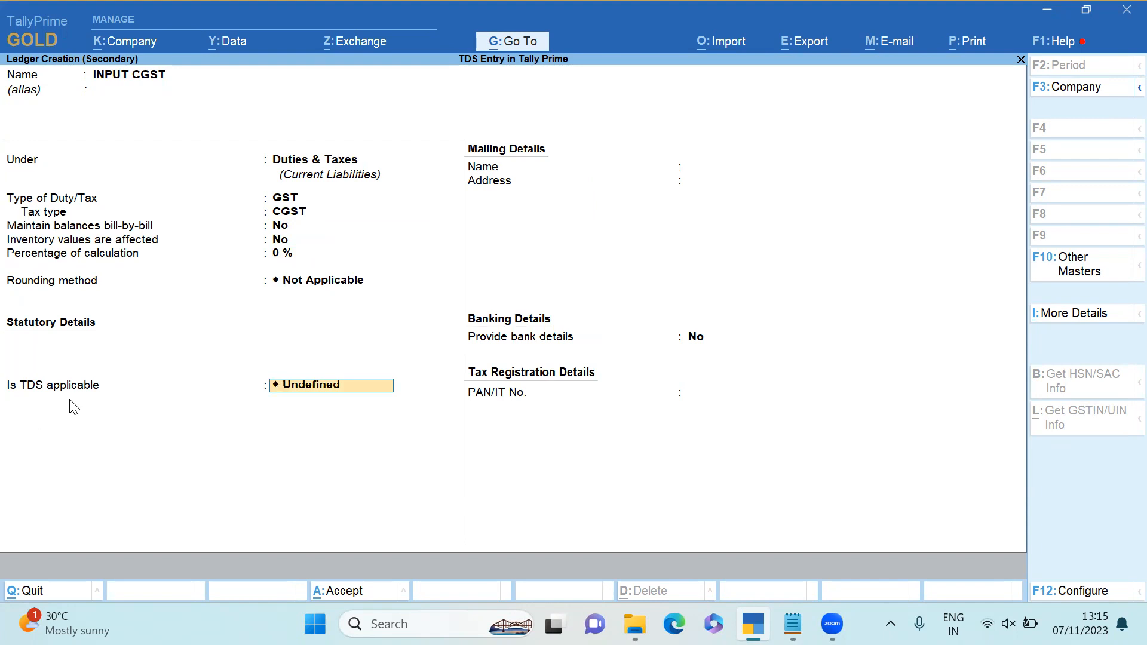
key(Return)
key(Down)
key(Return)
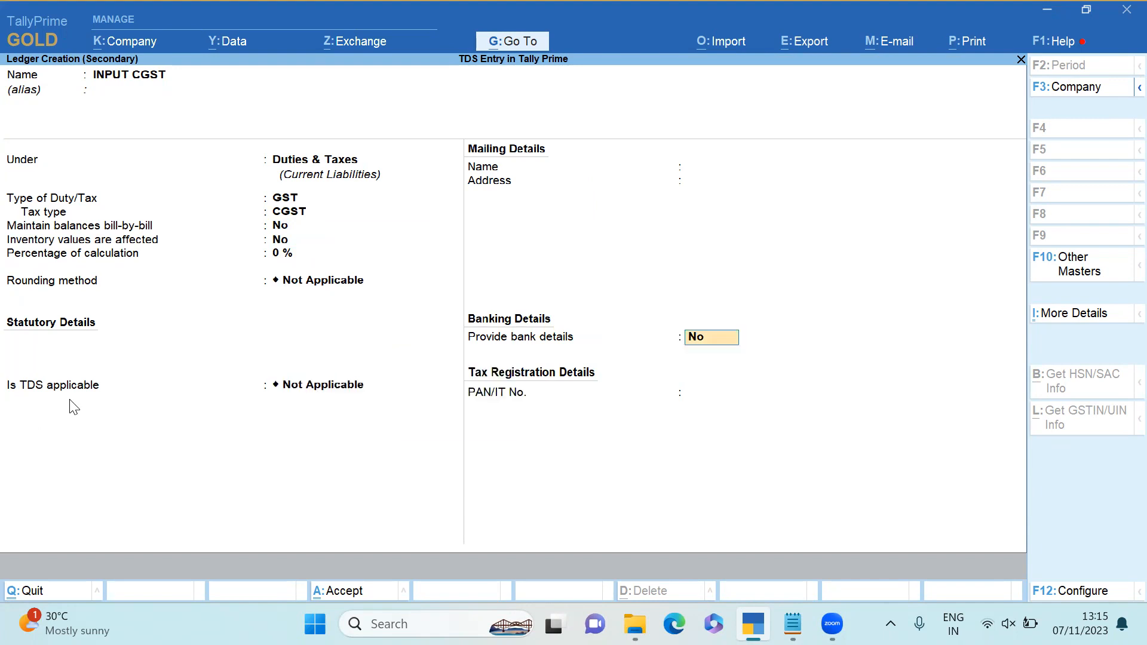
key(ctrl+a)
key(Return)
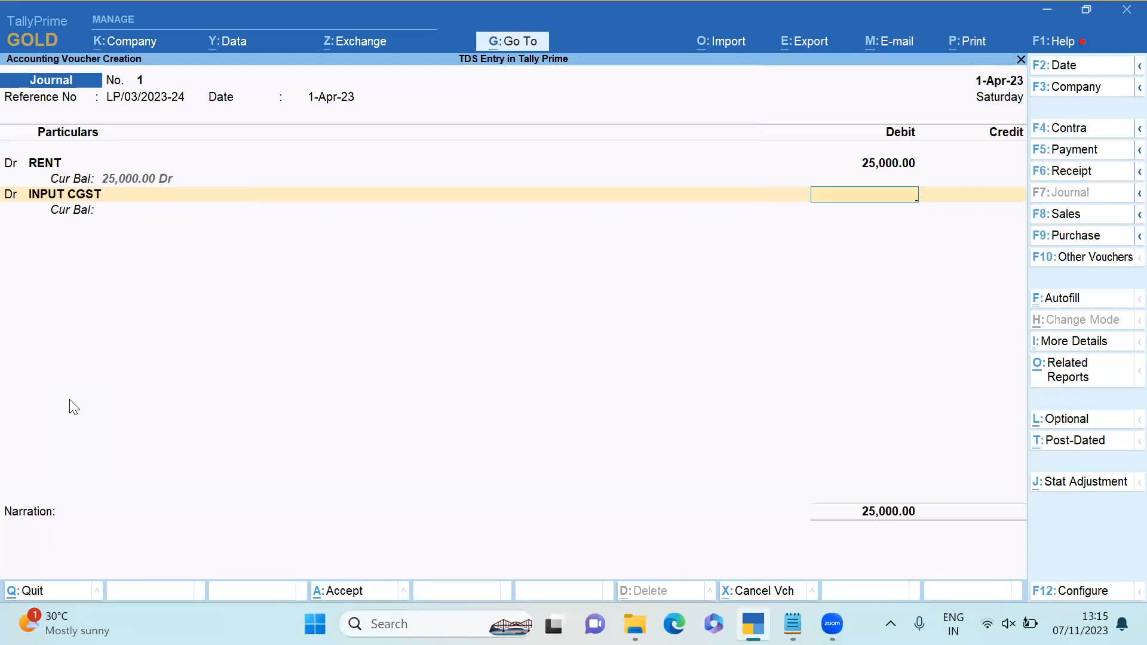
Calculate 9% of 25,000 (2,250.00) as the INPUT CGST debit and start another Dr line.
key(ctrl+n)
text(25000*9%)
key(Return)
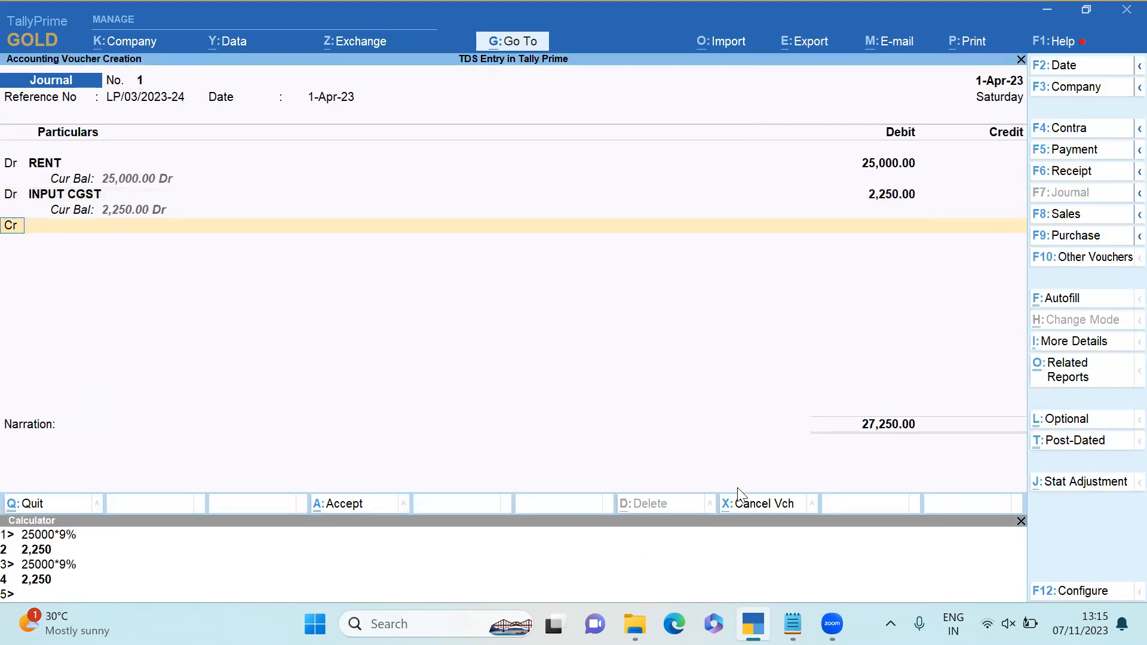
click(1021, 521)
key(d)
key(Return)
Create INPUT SGST as a GST SGST/UTGST duty ledger, TDS Not Applicable, and debit it 2,250.
key(alt+c)
text(INPUT SGST)
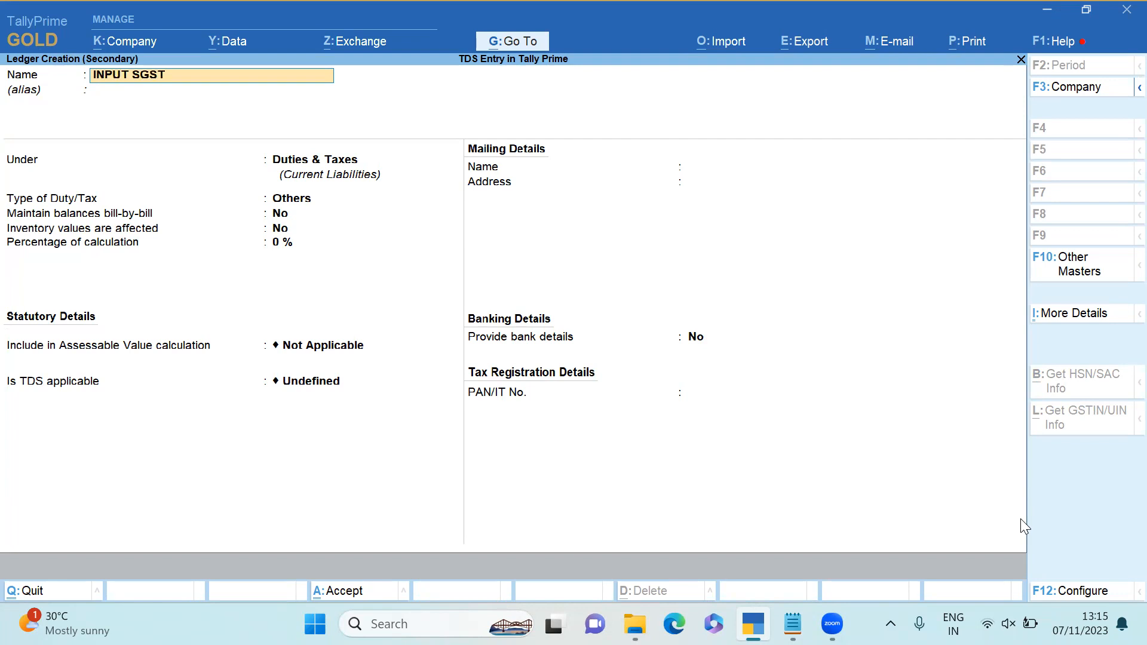
key(Return)
key(Return)
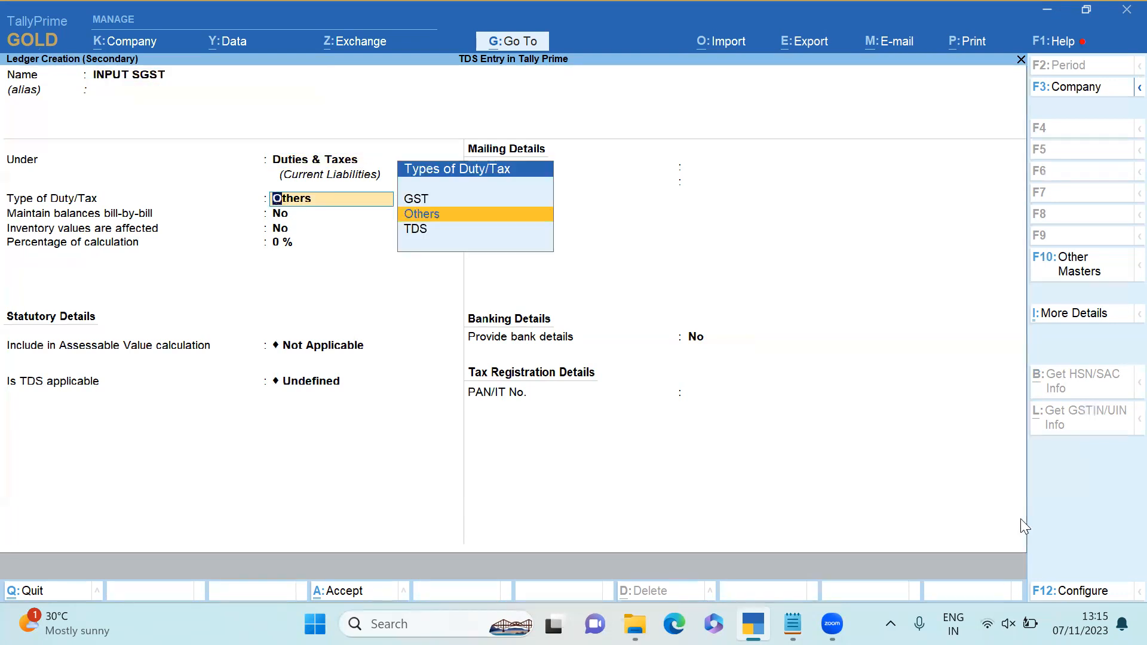
key(Down)
key(Up)
key(Up)
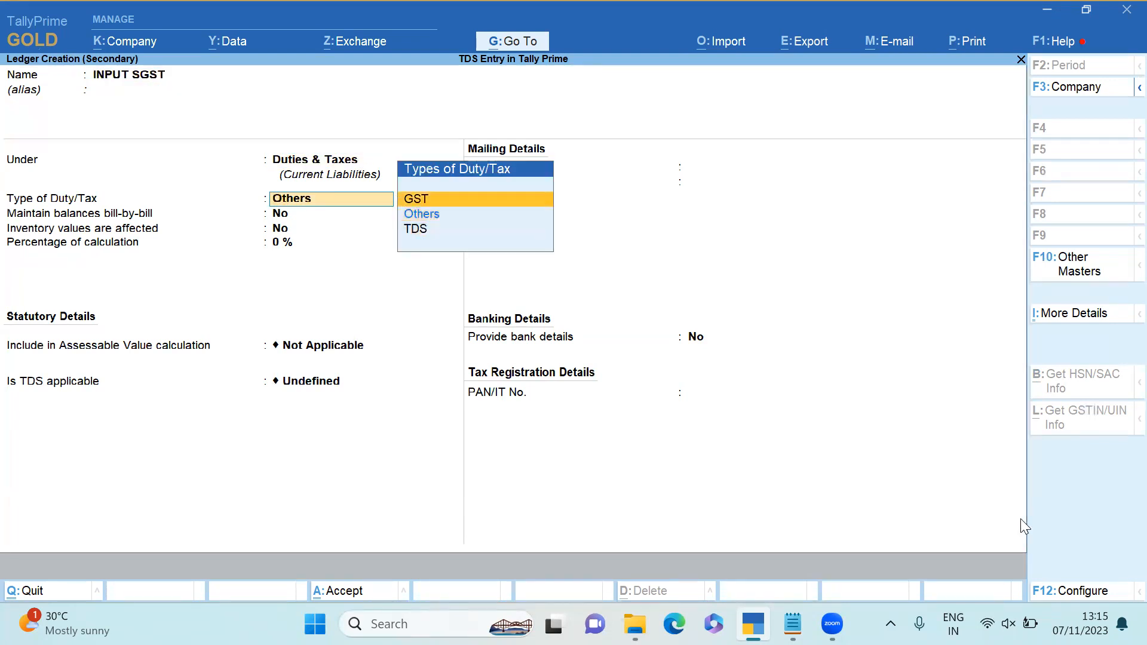
key(Return)
key(Down)
key(Down)
key(Down)
key(Up)
key(Return)
key(Return)
key(Return)
key(Return)
key(Return)
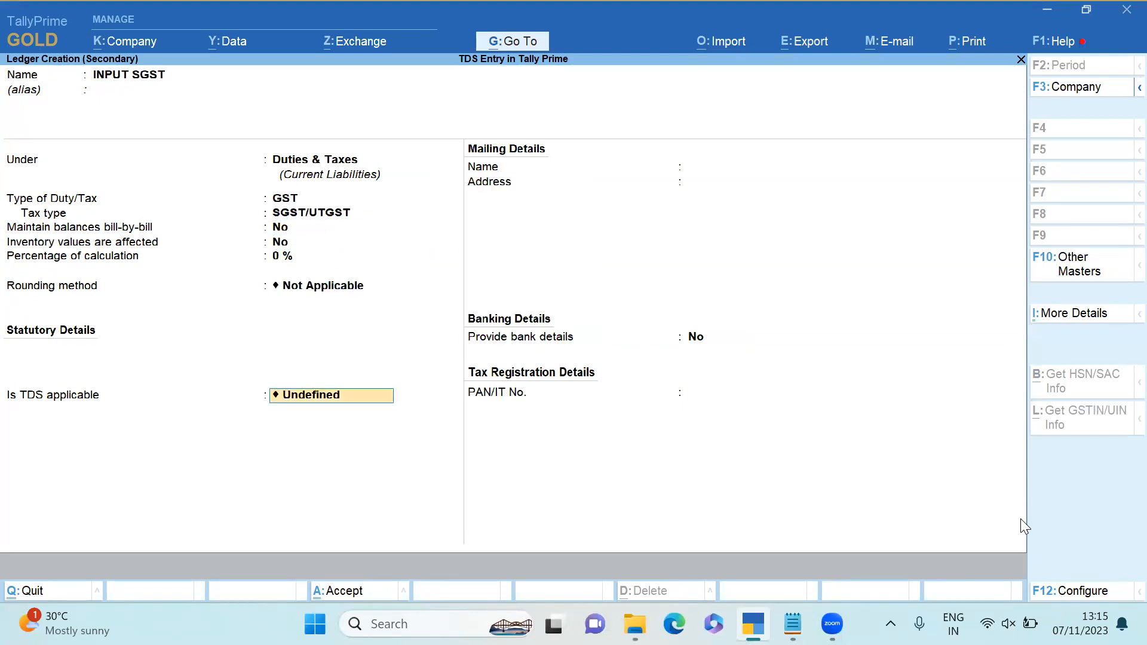
key(Down)
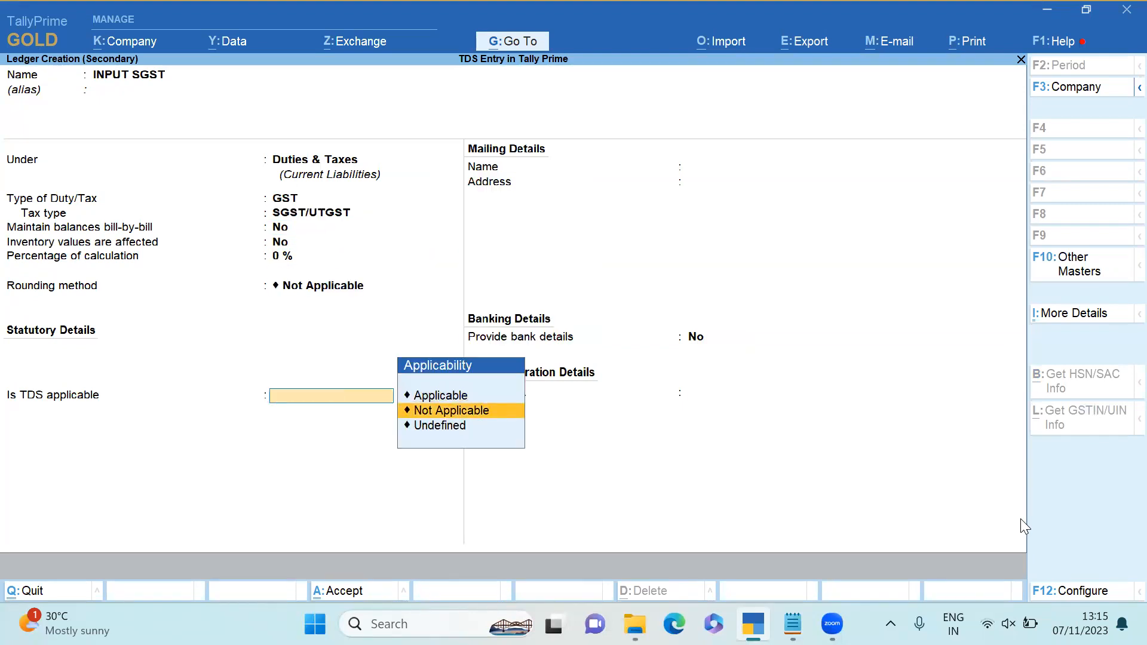
key(Return)
key(ctrl+a)
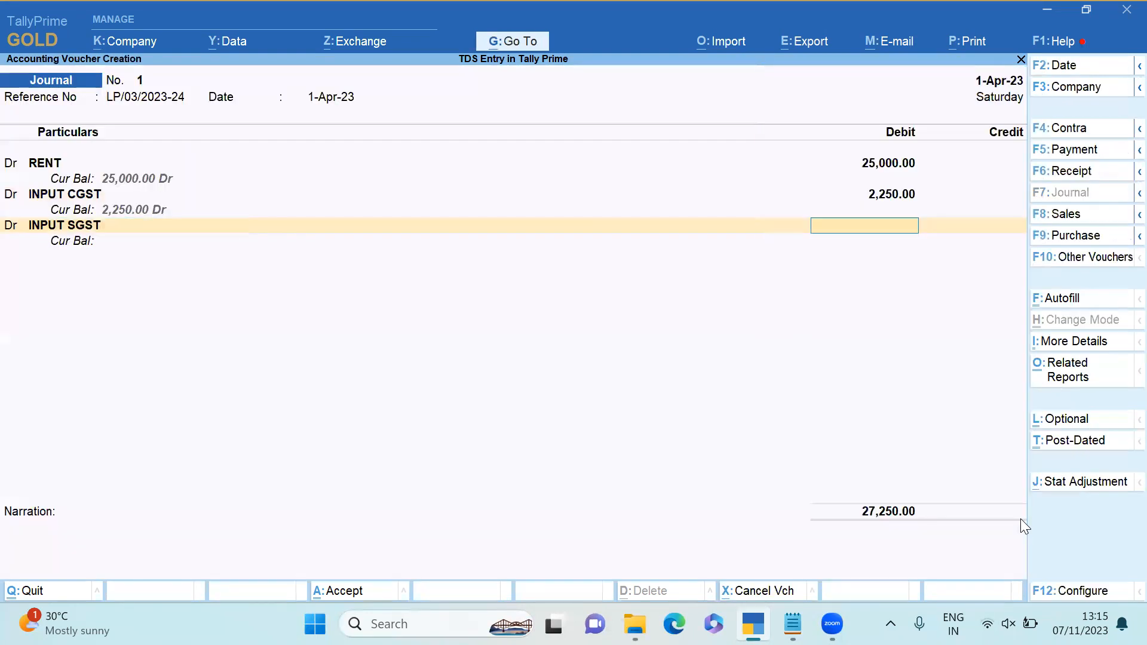
text(2250)
key(Return)
key(Return)
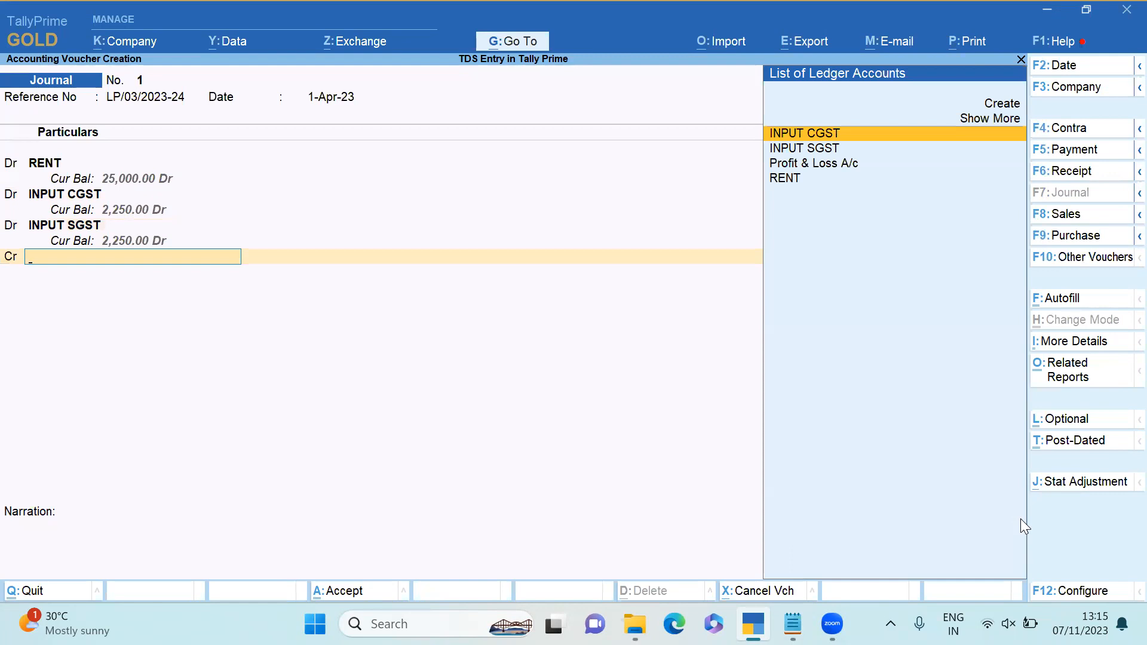
Create ledger LAXMI PROPERTIES under Sundry Creditors, keeping bill-by-bill tracking.
key(alt+c)
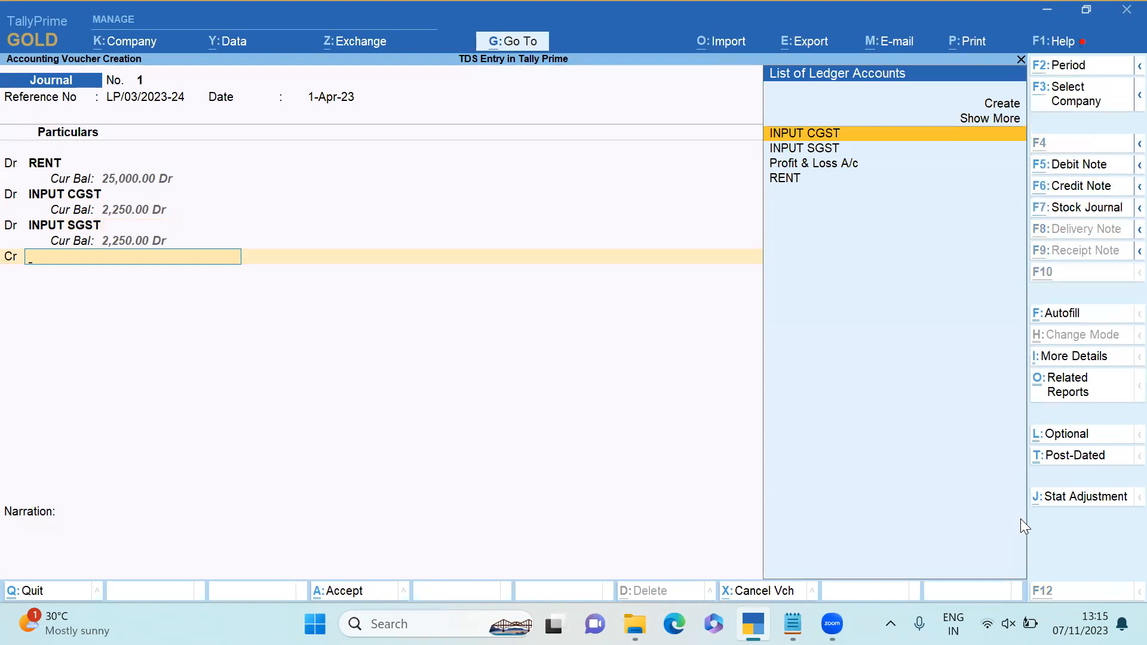
text(LAX)
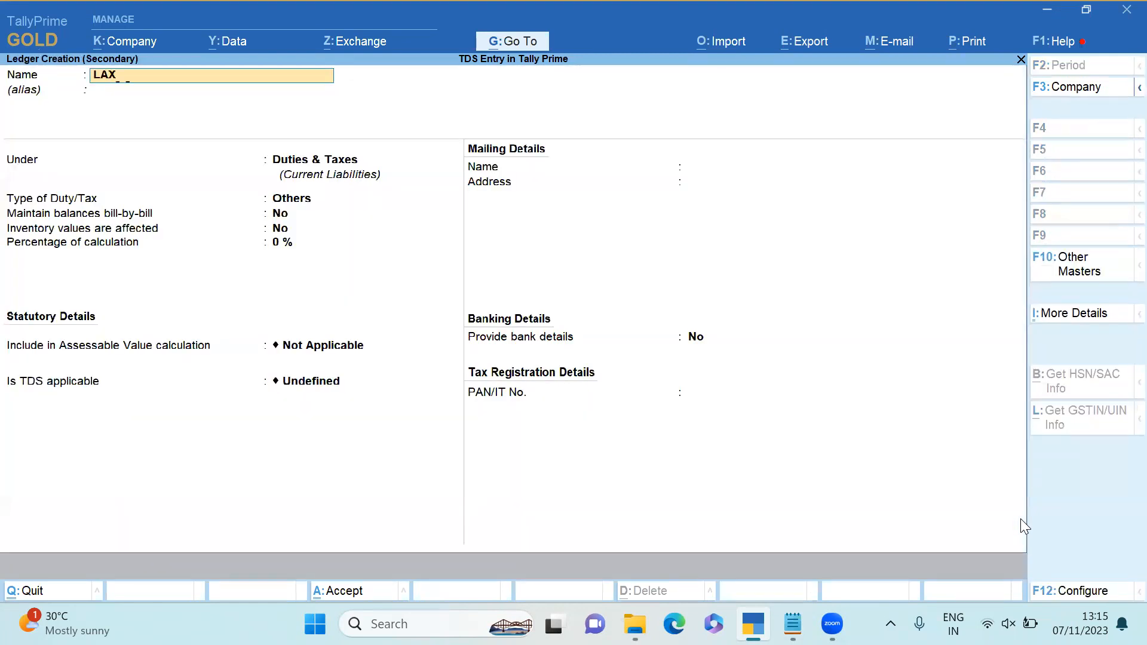
text(MI PROPERTIES)
key(Return)
text(SUN)
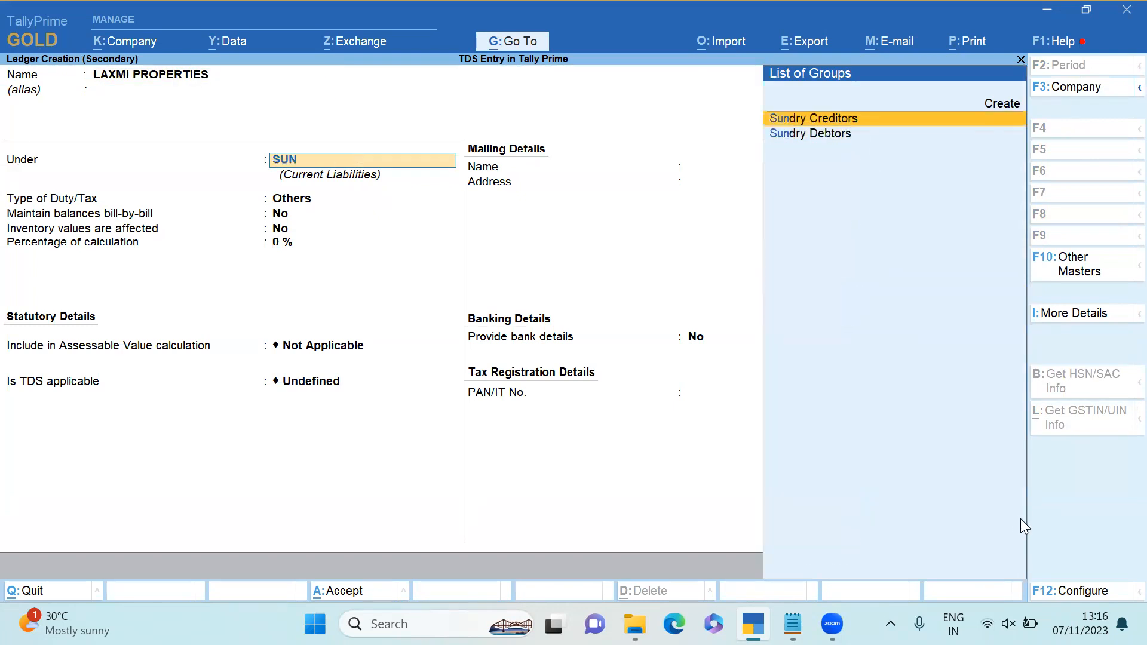
key(Return)
key(Return)
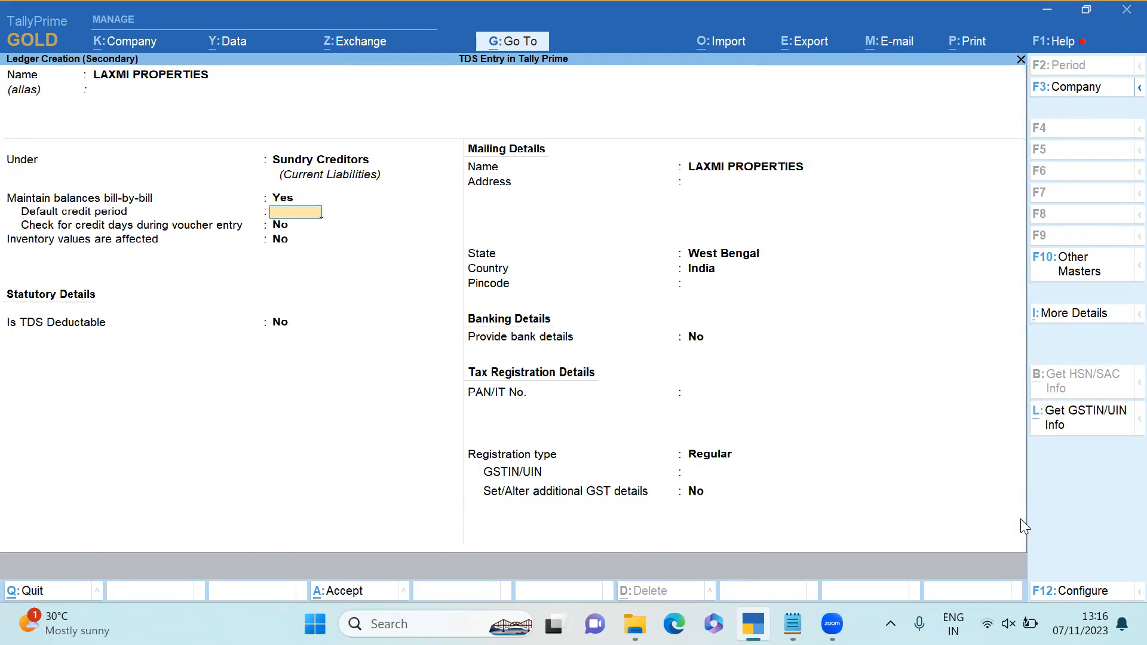
Make it TDS deductible as Individual/HUF - Resident, same voucher, nature Rent of Land, Building Or Furniture.
key(Return)
key(Return)
key(Return)
key(y)
key(Return)
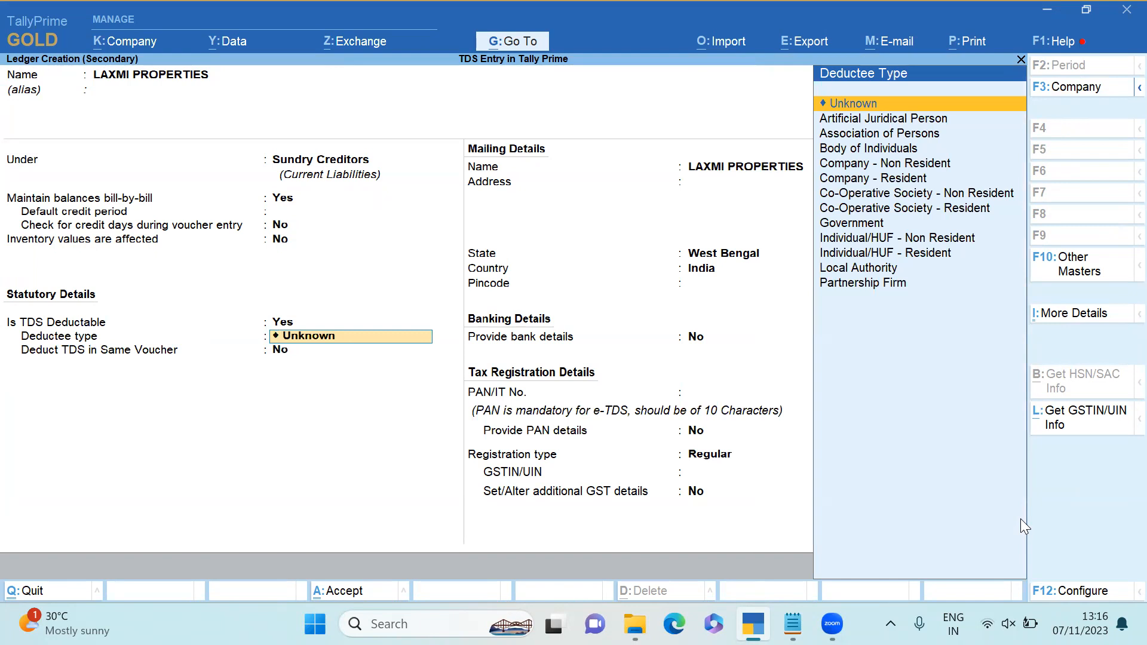
key(Down)
key(Down)
key(Down)
key(Down)
key(Down)
key(Down)
key(Down)
key(Down)
key(Down)
key(Down)
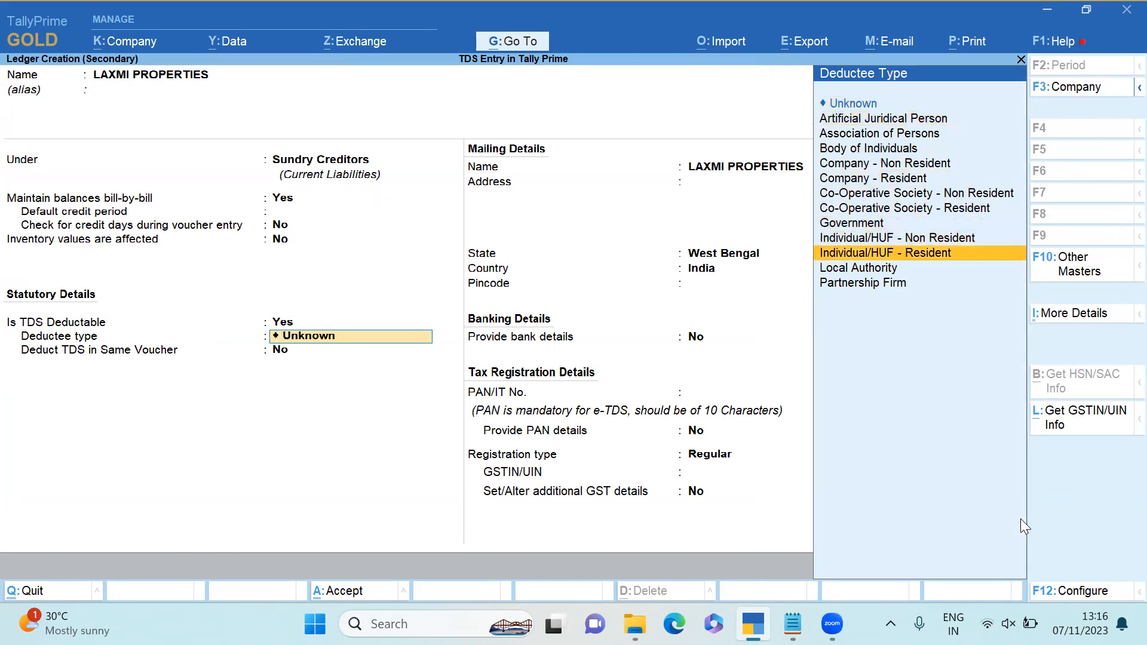
key(Return)
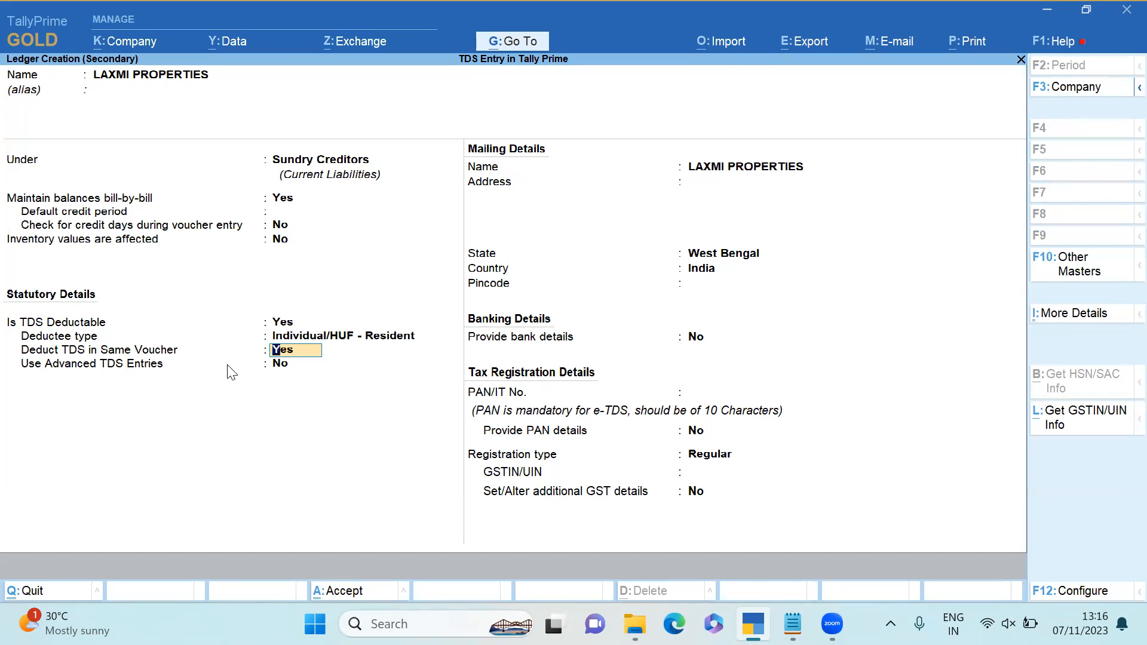
key(Return)
key(Return)
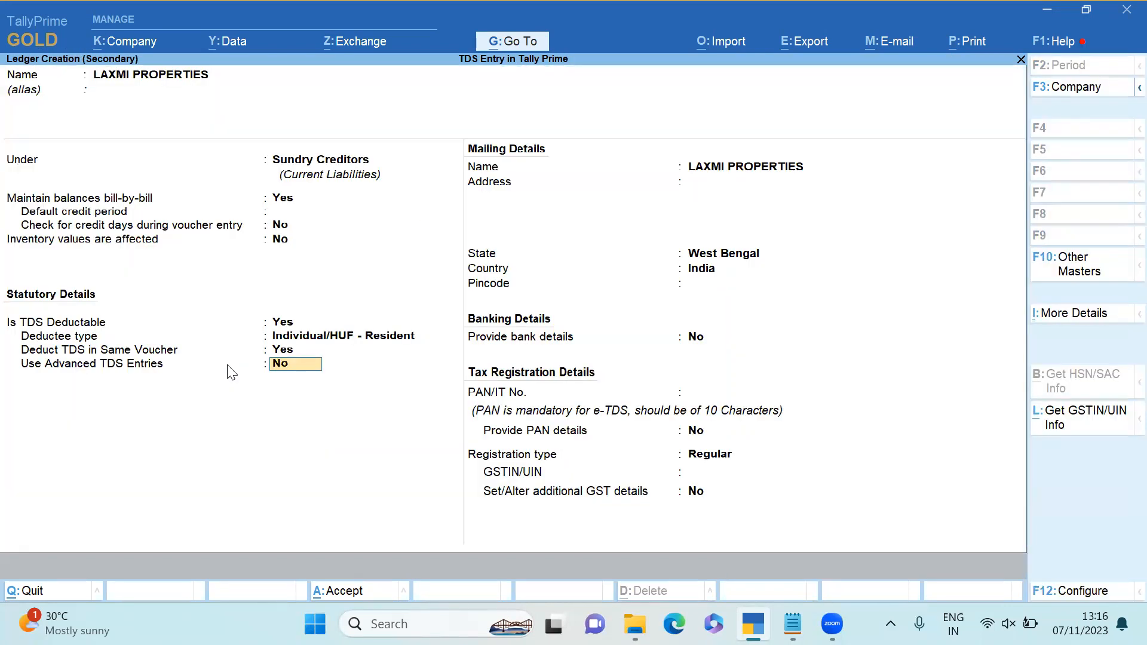
key(Return)
key(Return)
key(Return)
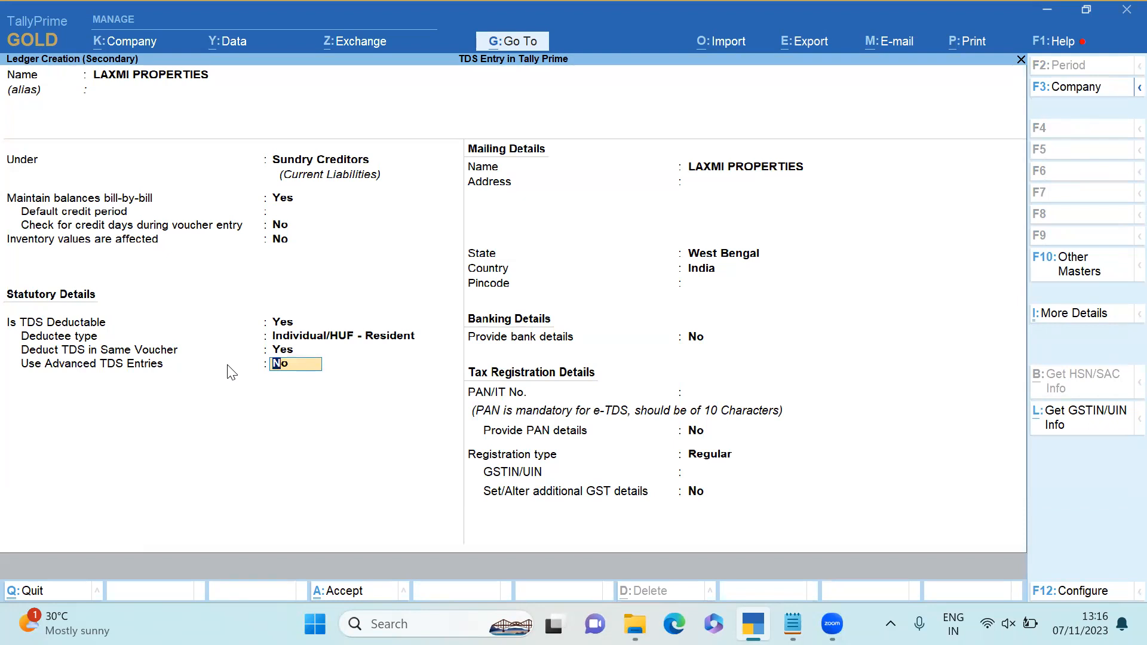
key(Up)
key(Return)
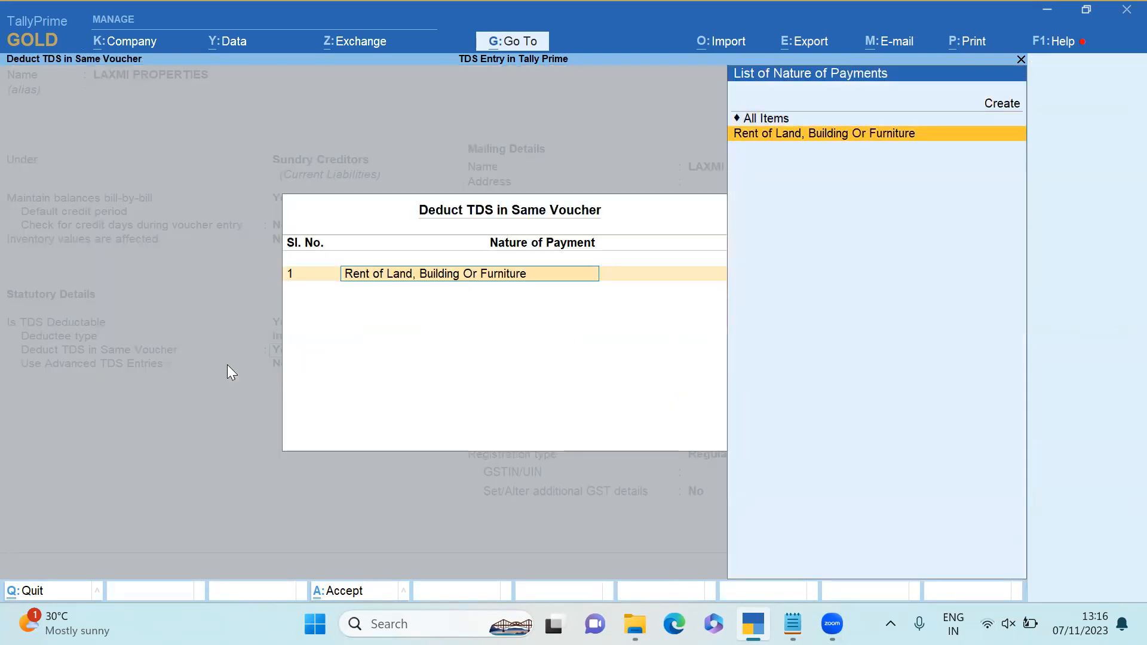
key(Return)
key(Return)
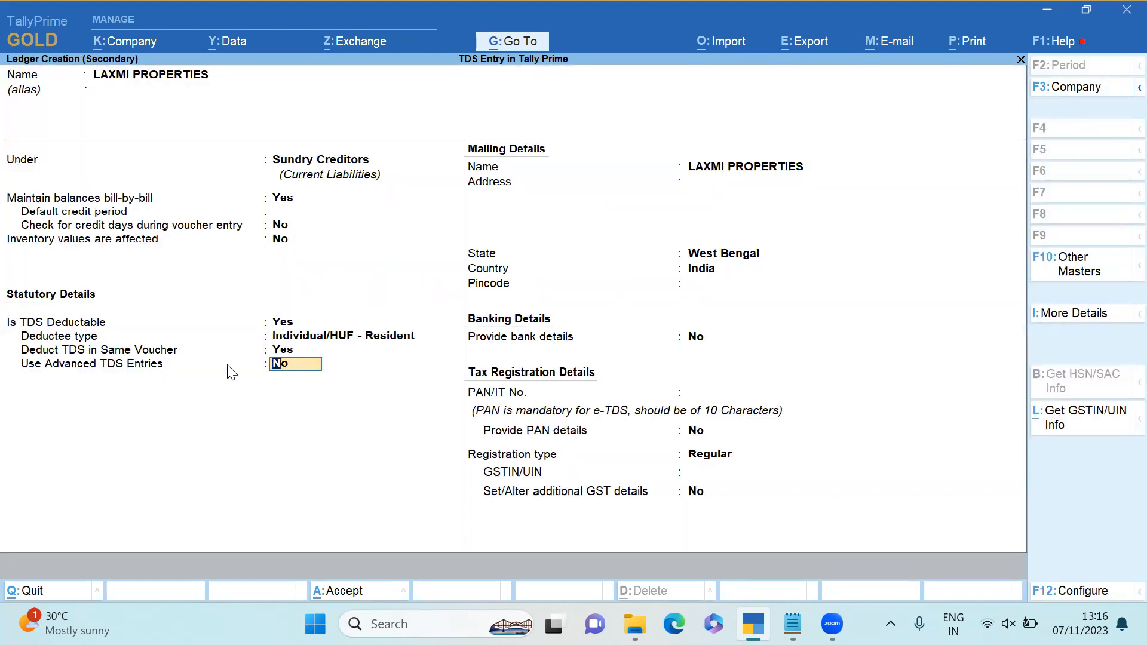
key(Return)
key(Return)
key(Return)
key(Return)
key(Return)
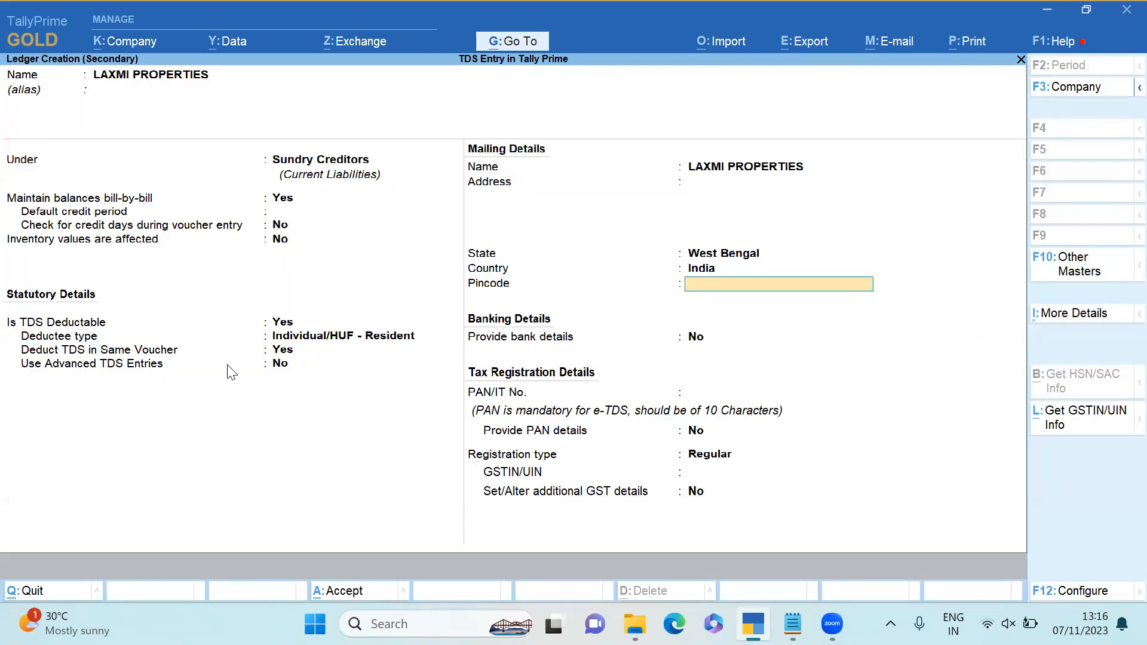
key(Return)
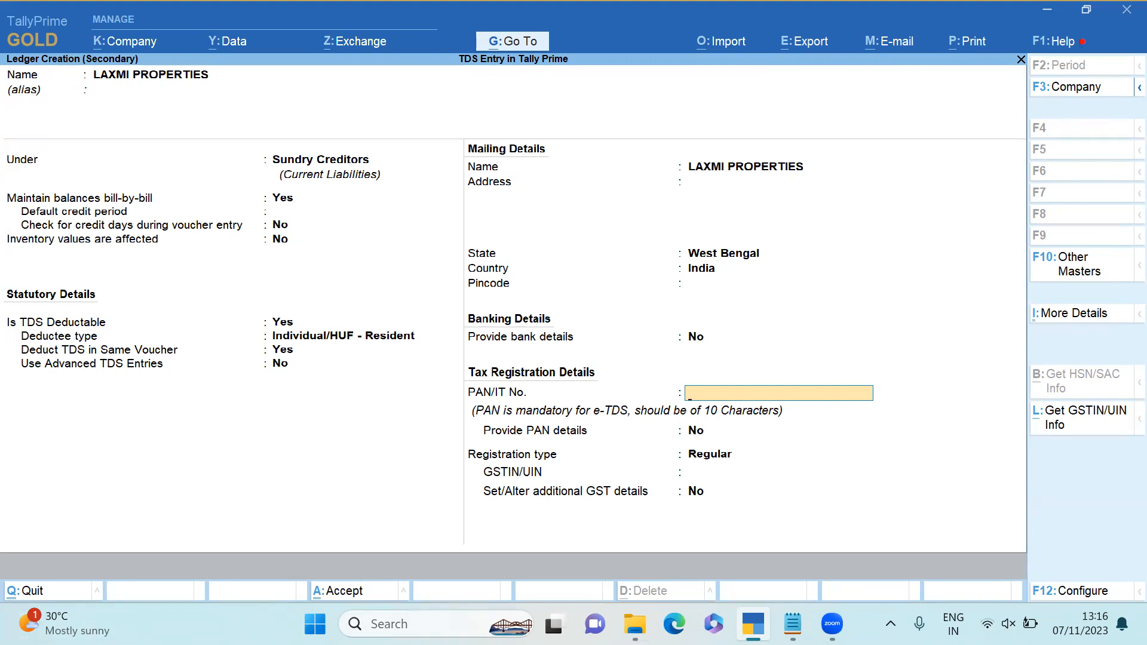
Copy the supplier's PAN from the Notepad notes into the ledger's PAN/IT No. field.
click(793, 625)
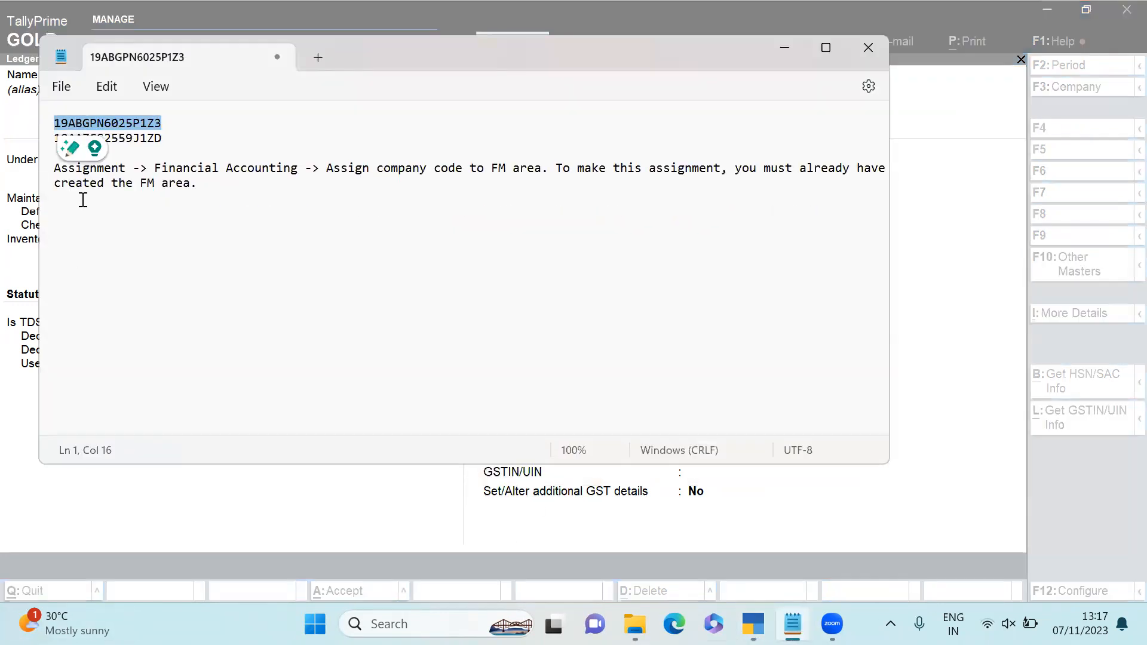
click(165, 128)
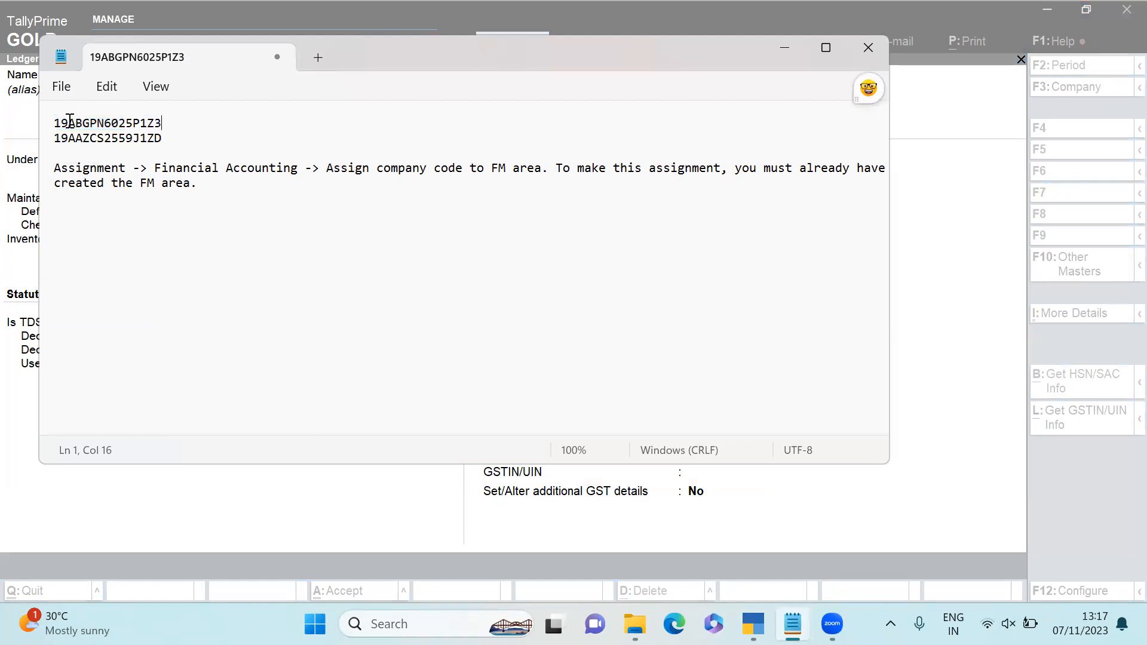
drag(68, 123, 141, 147)
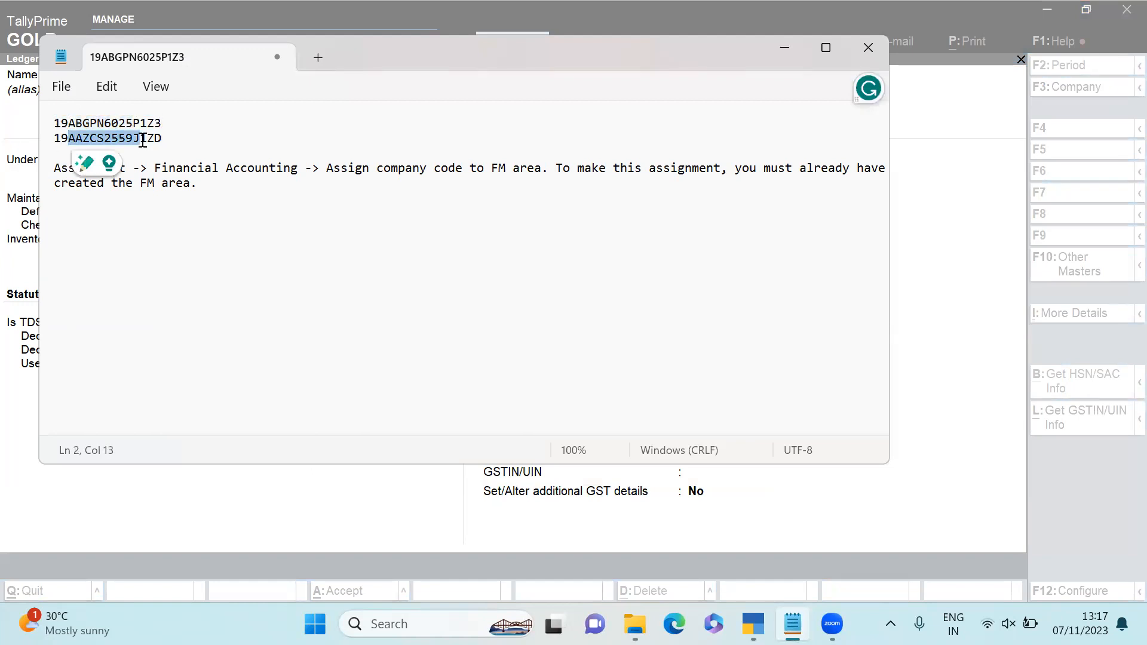
click(794, 58)
key(ctrl+alt+v)
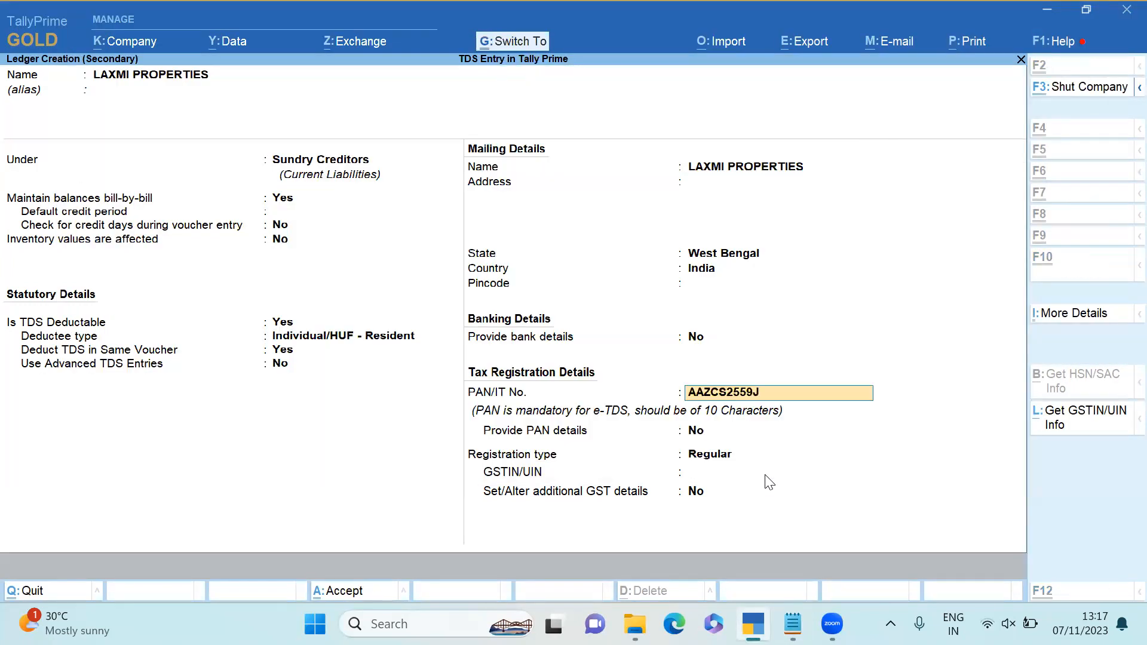
key(Return)
key(Return)
key(Return)
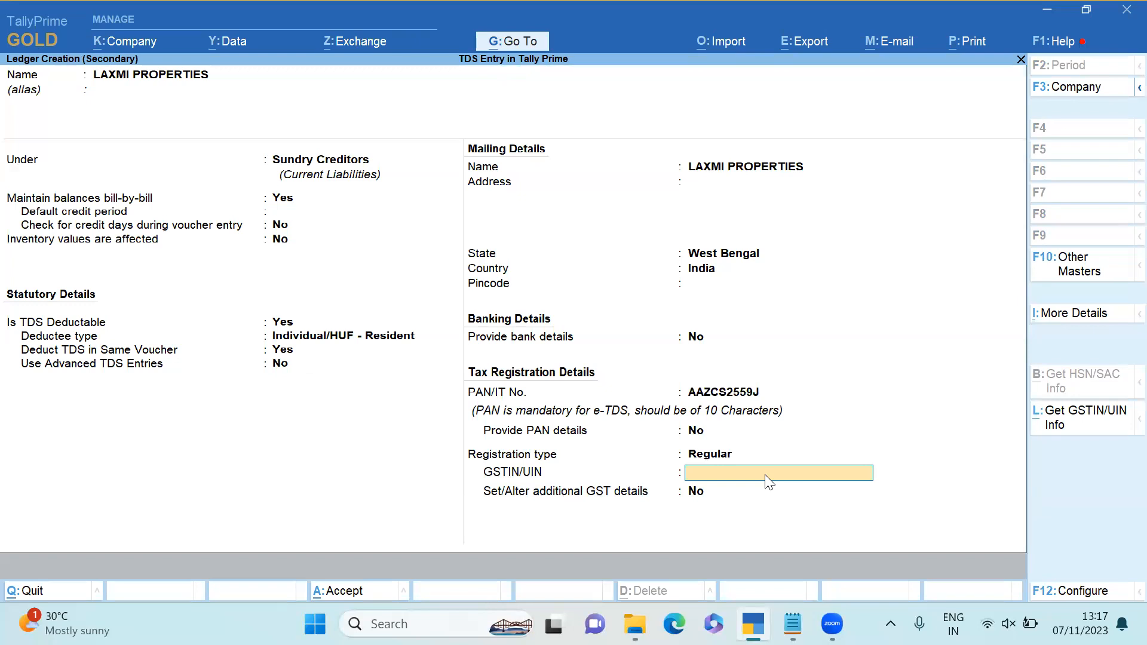
Copy the second GSTIN from Notepad into the ledger's GSTIN field.
mouse_move(635, 625)
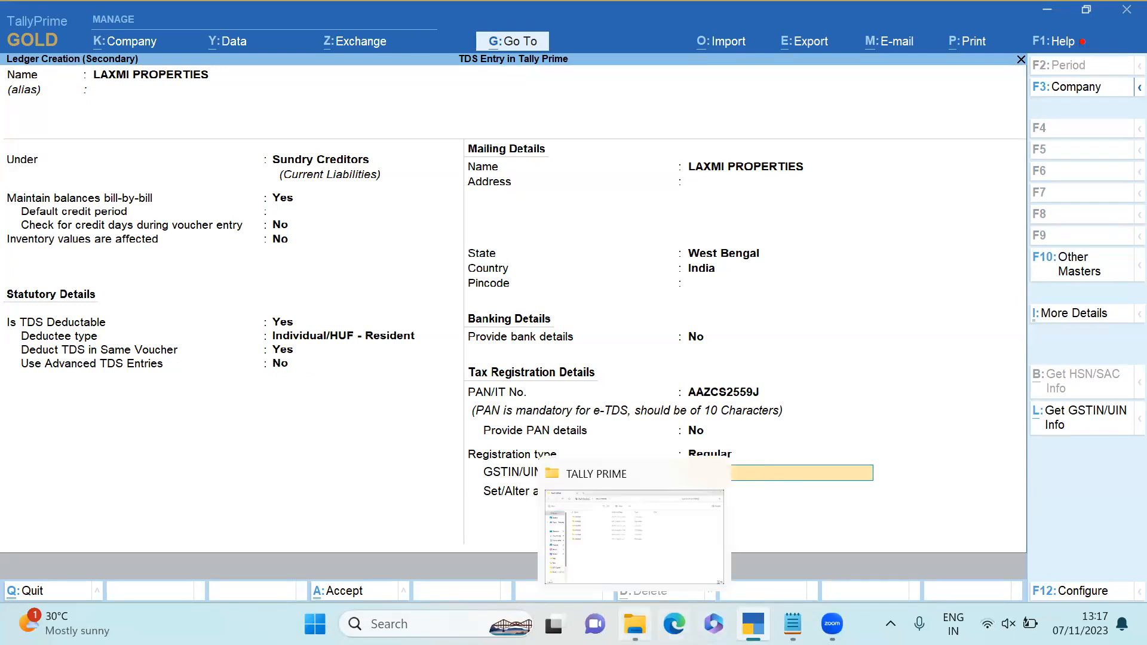
click(793, 624)
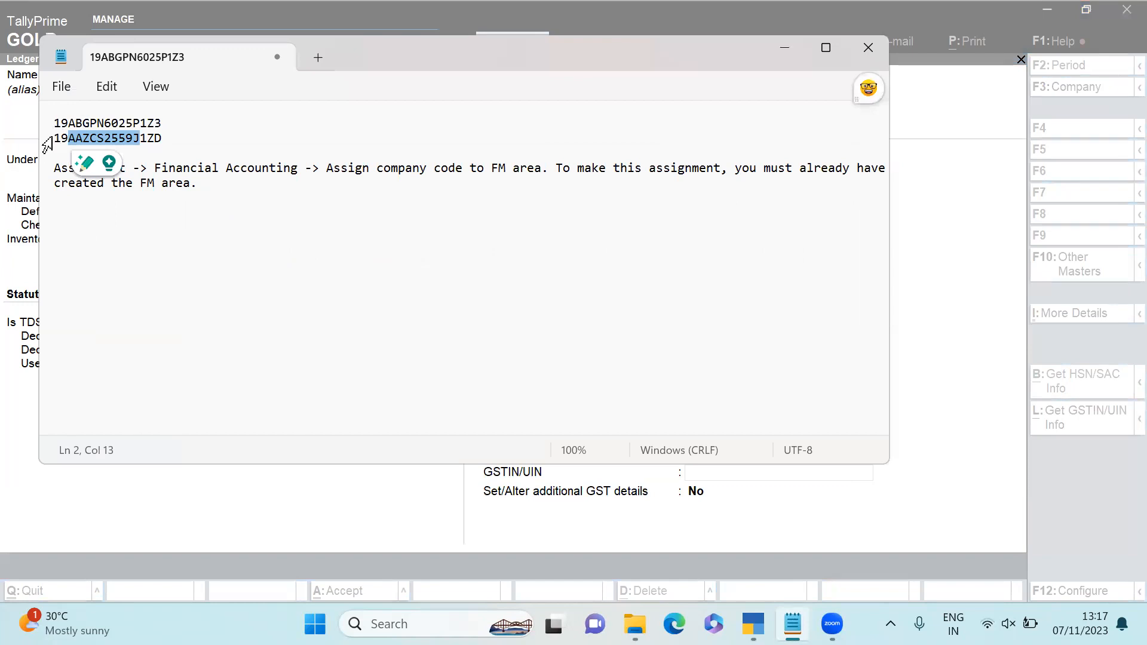
triple_click(48, 139)
key(ctrl+c)
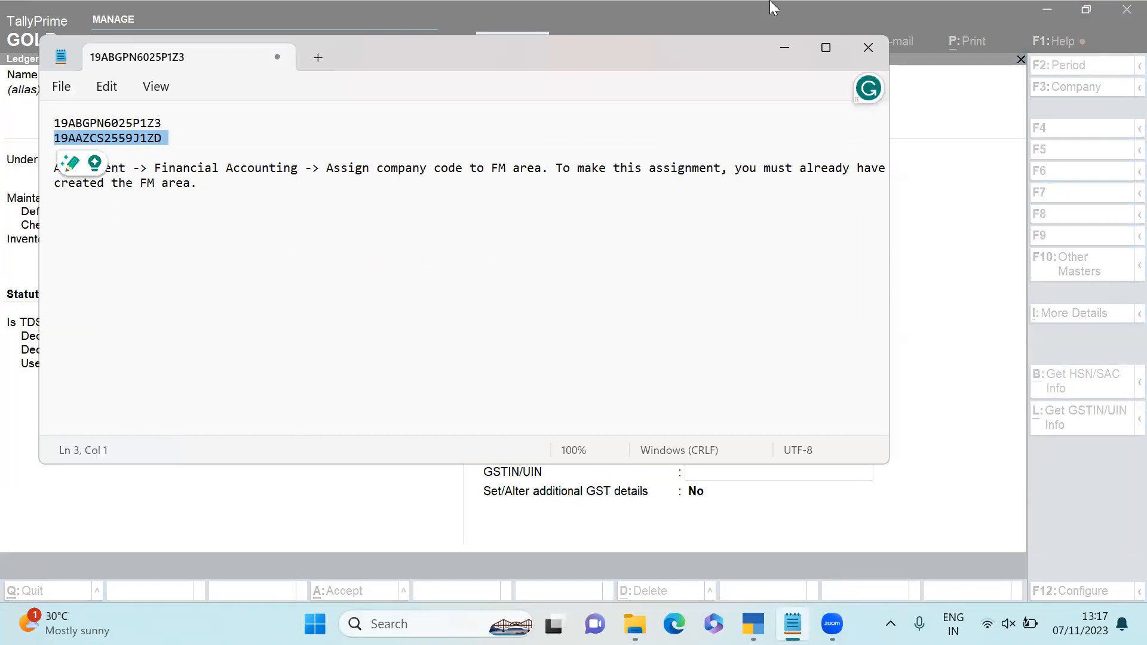
click(785, 48)
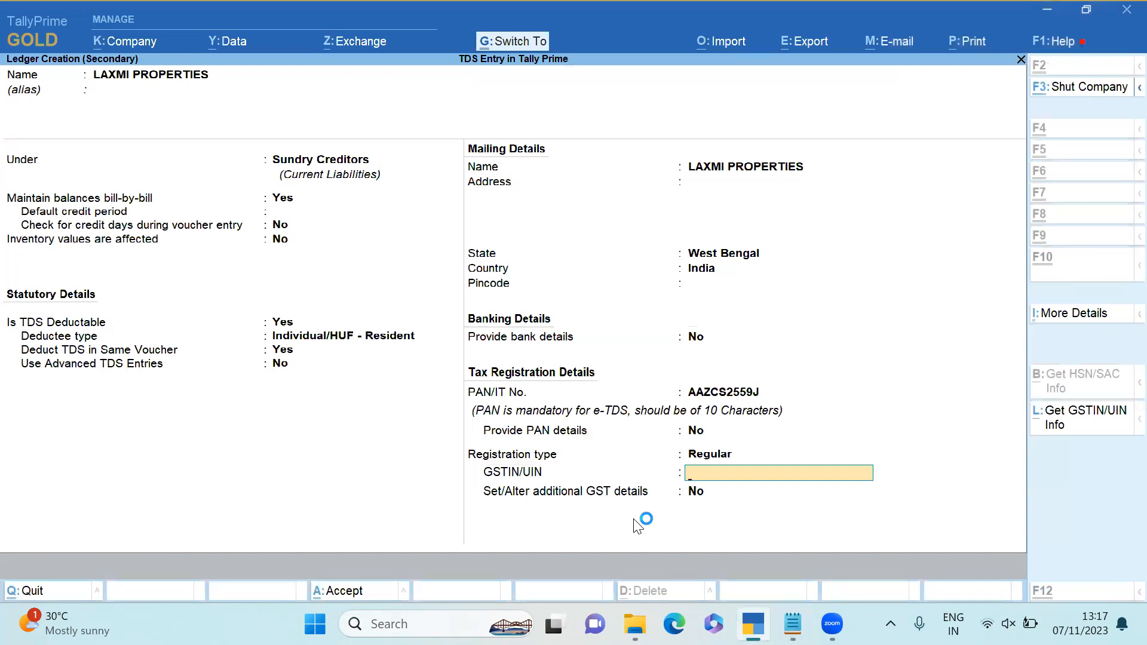
key(ctrl+v)
key(Return)
key(Return)
key(Return)
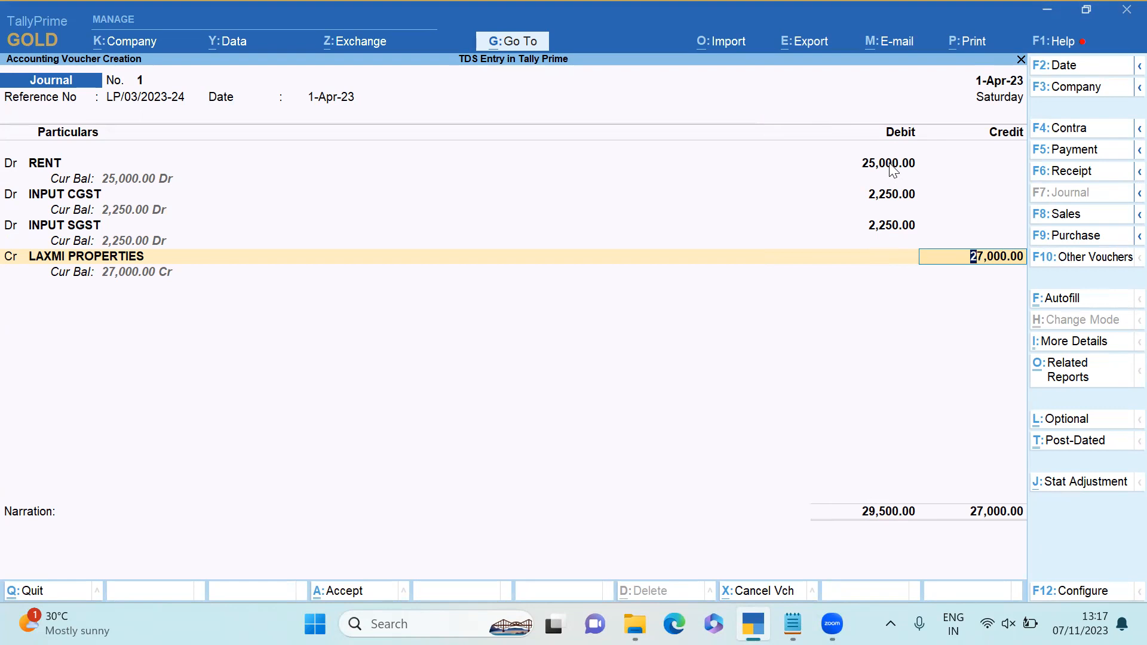
Credit LAXMI PROPERTIES 27,000.00 as new bill reference LP/03/2023-24.
key(Return)
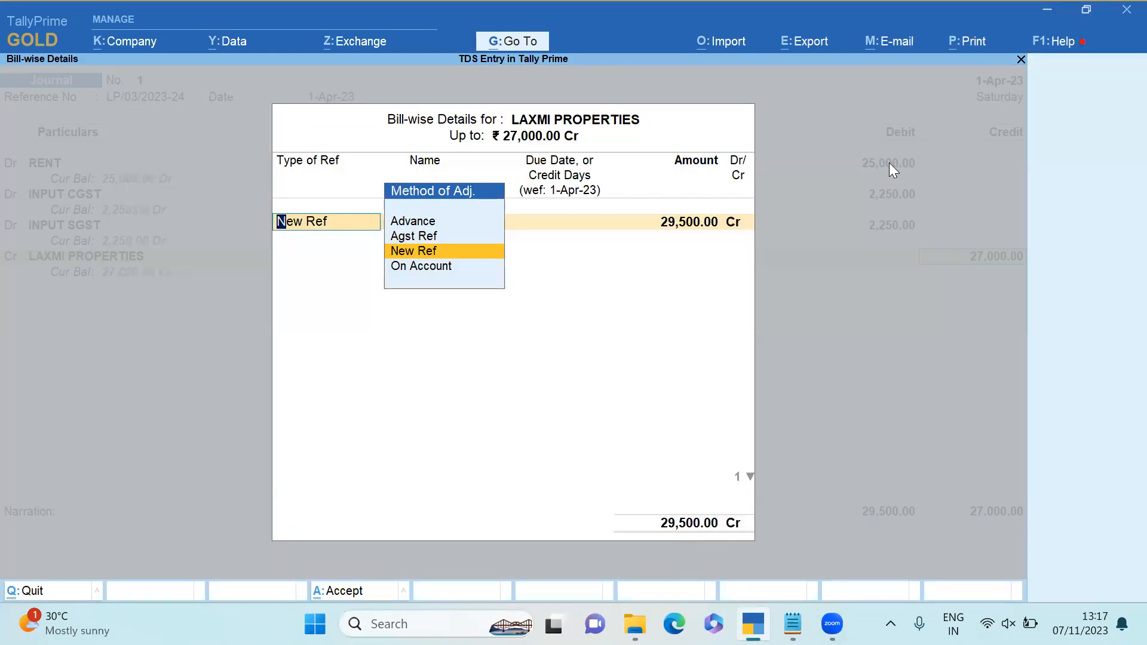
key(Return)
key(Return)
key(Return)
key(Return)
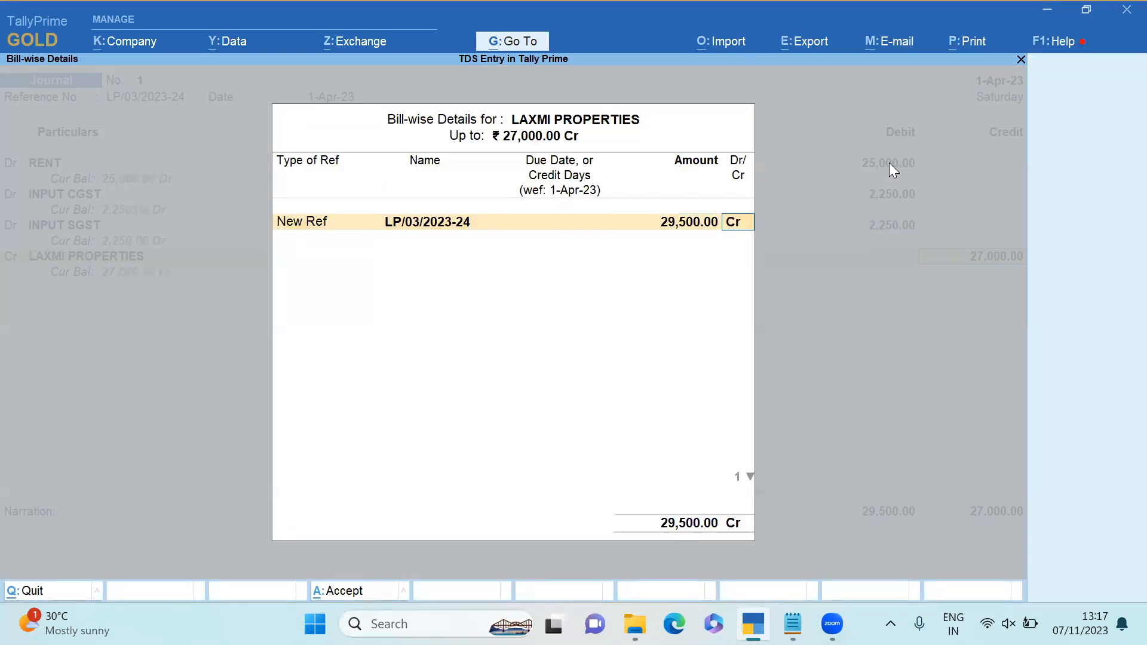
key(Return)
key(BackSpace)
key(BackSpace)
key(BackSpace)
key(Return)
text(27000)
key(Return)
key(Return)
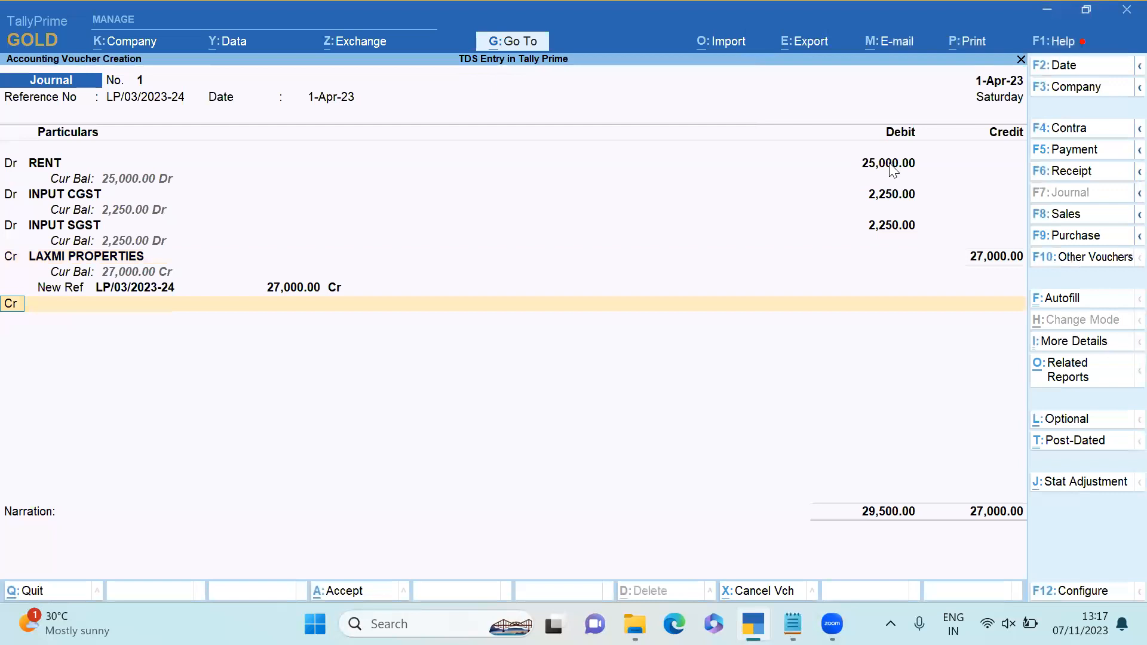
key(Return)
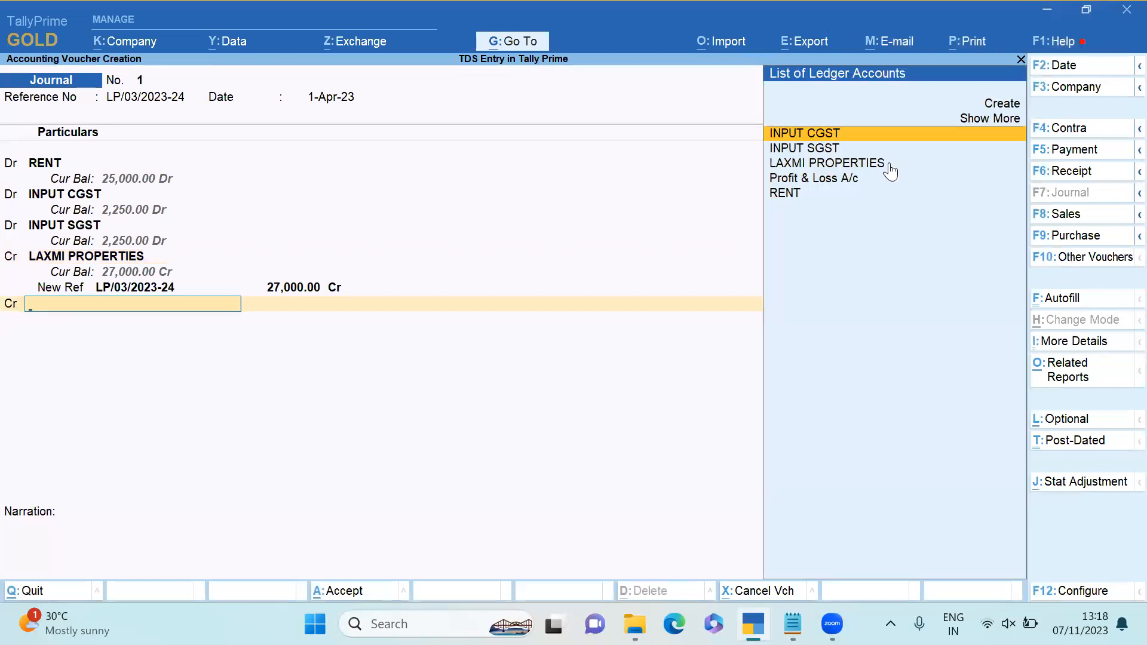
key(alt)
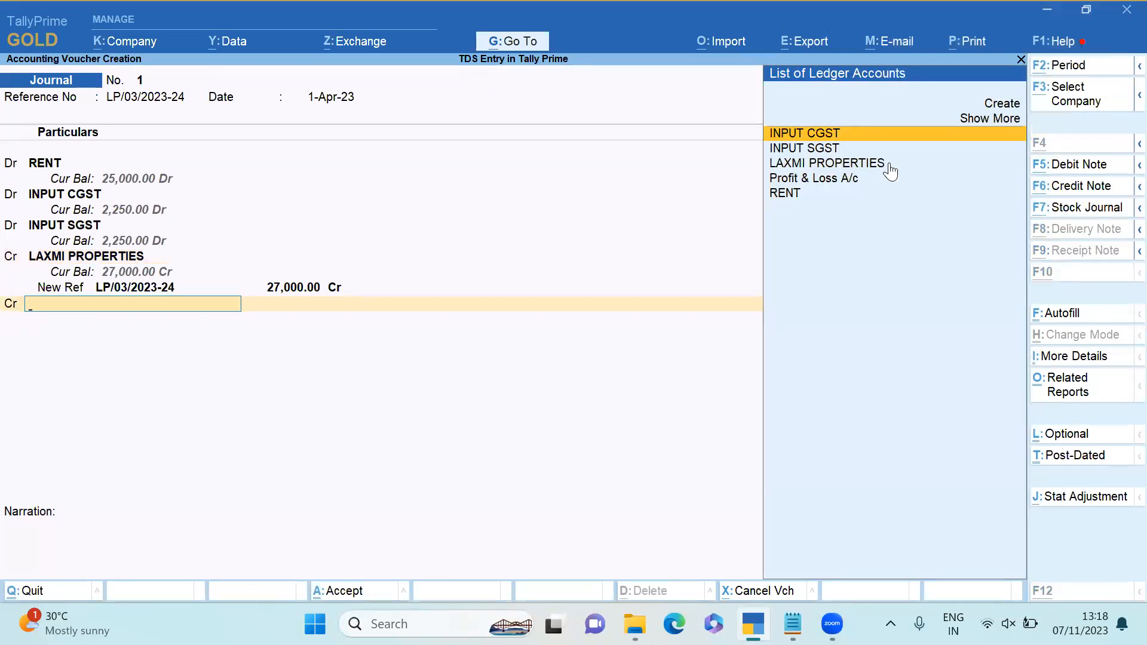
Create ledger TDS PAYABLE ON RENT under Duties & Taxes, type TDS, nature Rent of Land, Building Or Furniture.
key(alt+c)
text(TDS)
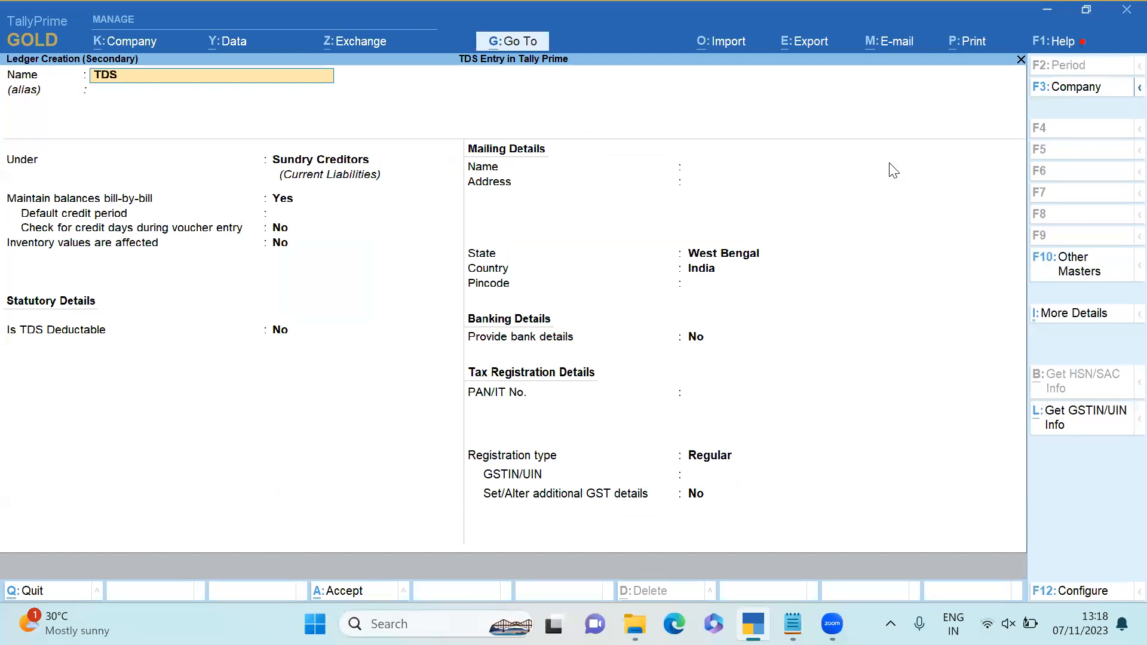
text( PAYABLE ON RENT)
key(Return)
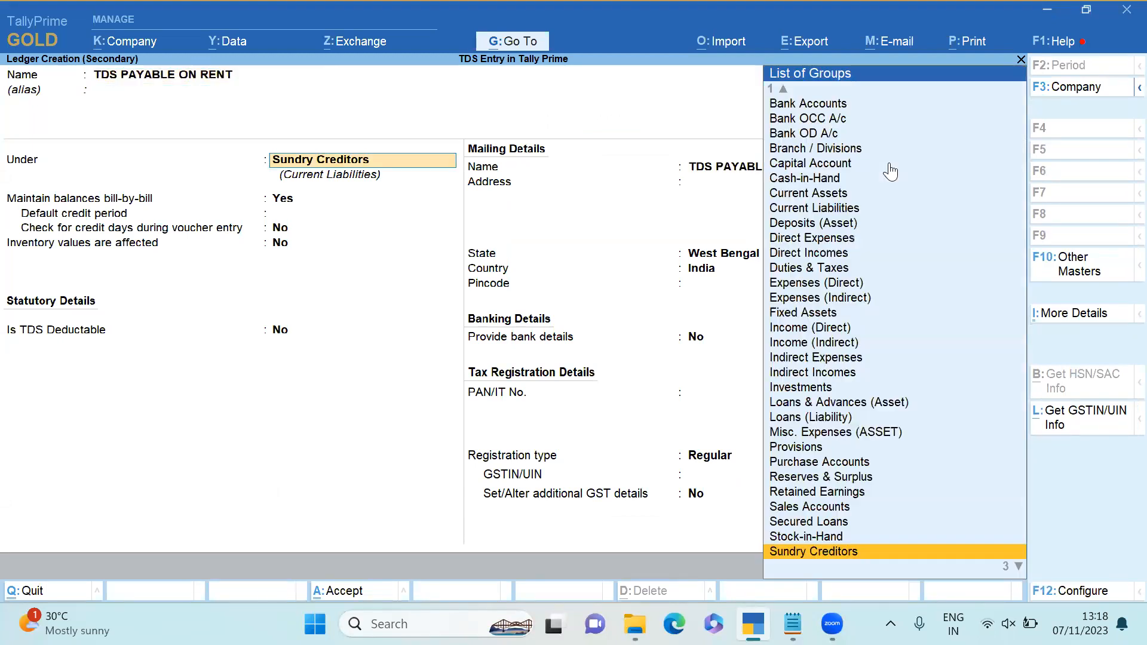
text(DUT)
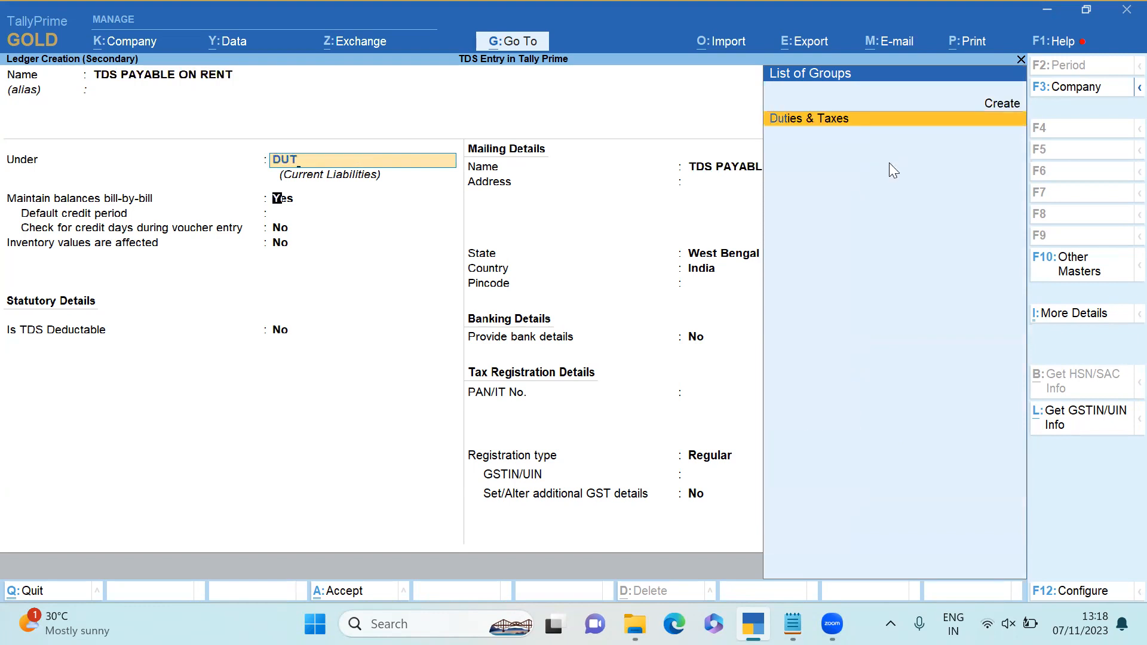
key(Return)
key(Down)
key(Down)
key(Return)
key(Down)
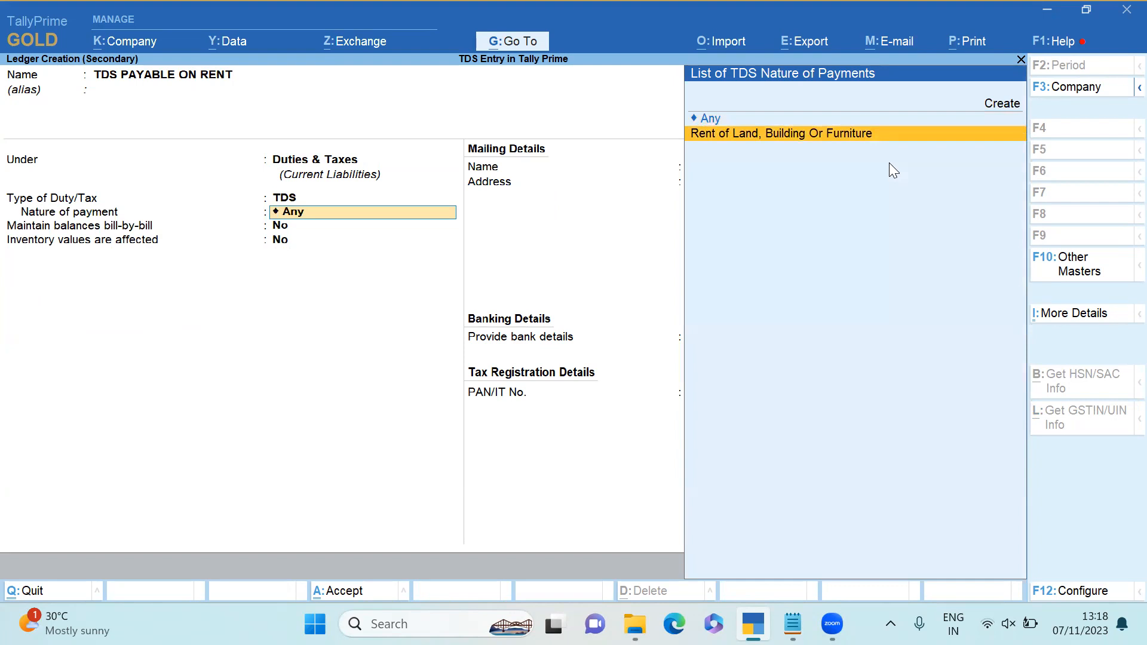
key(Return)
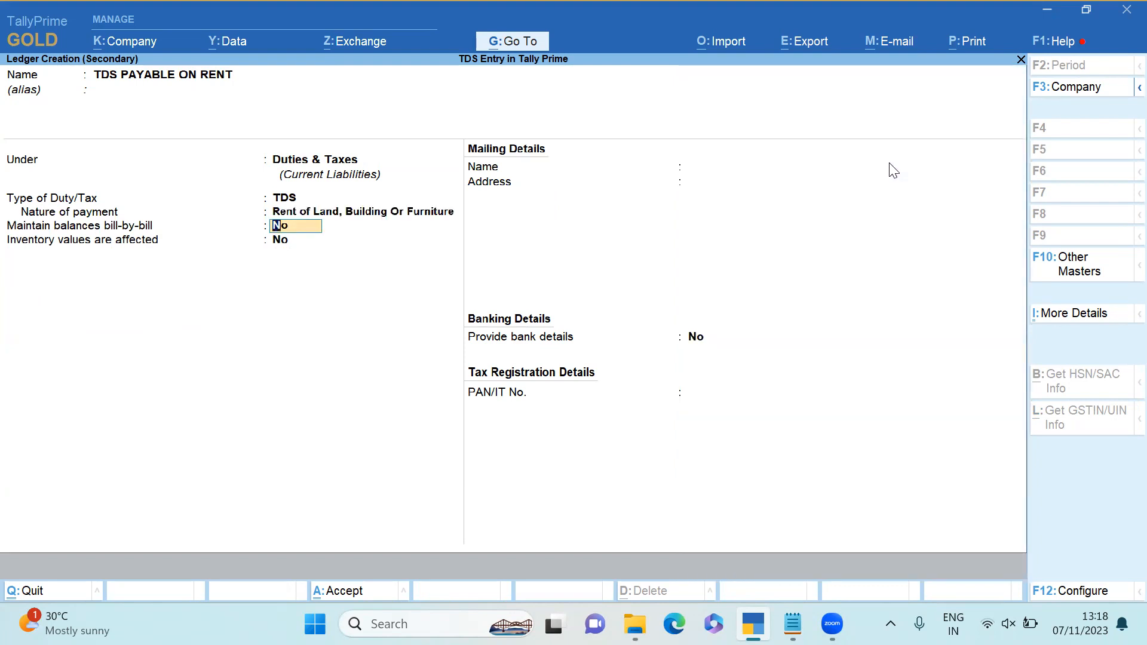
key(ctrl+a)
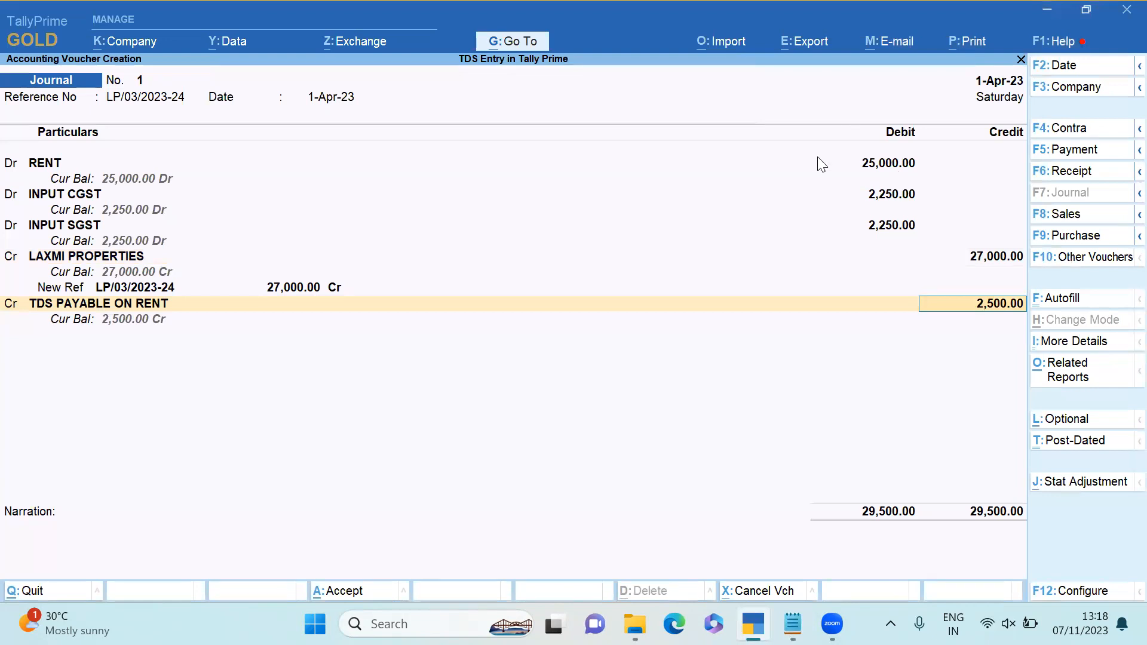
Credit it 2,500.00, balancing both sides at 29,500.00, and save journal voucher 1.
key(Return)
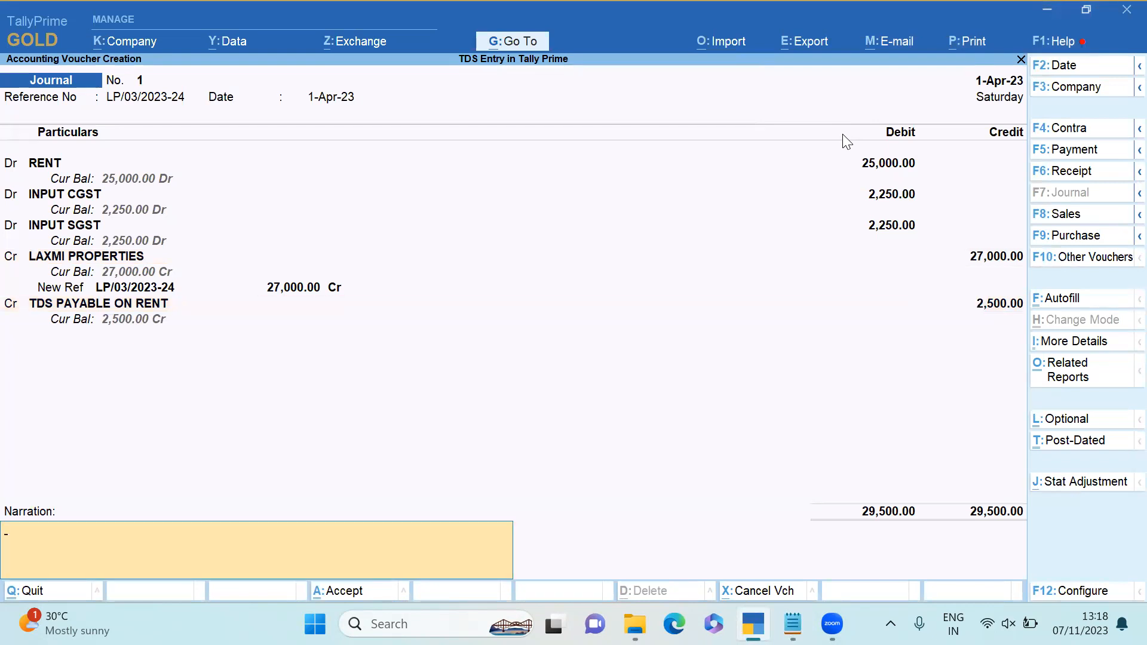
key(Return)
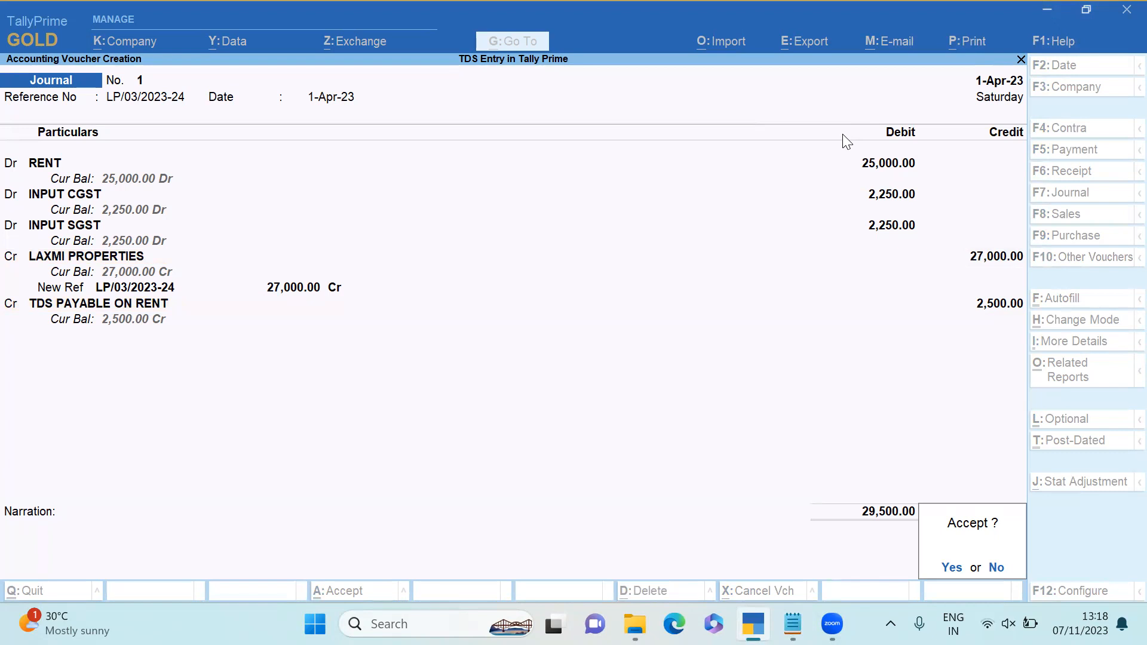
key(Return)
Open Form 26Q under Statutory and TDS Reports to confirm 2,500.00 TDS deducted on 1 voucher.
key(Escape)
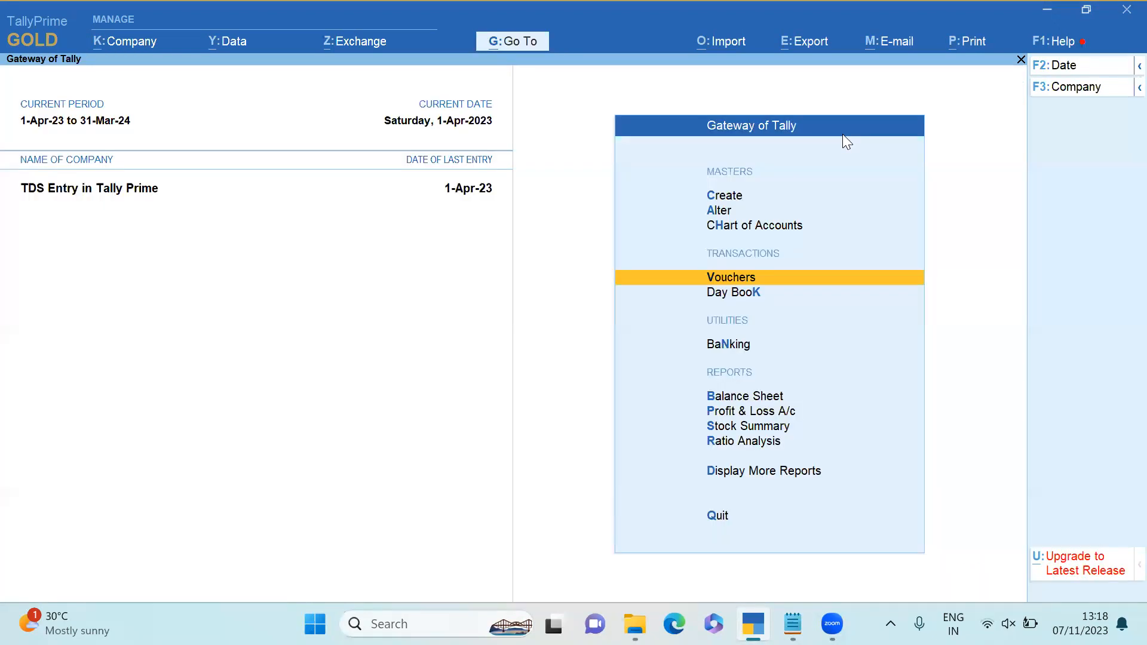
key(d)
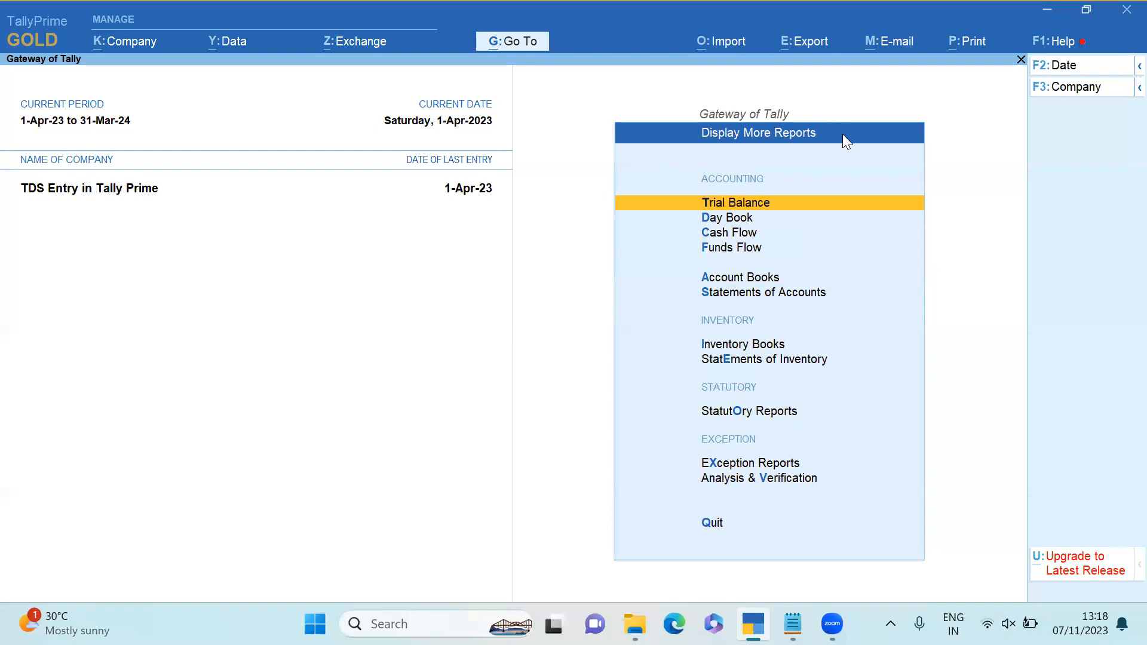
key(Down)
key(Down)
key(Down)
key(Down)
key(Down)
key(Down)
key(Down)
key(Down)
key(Down)
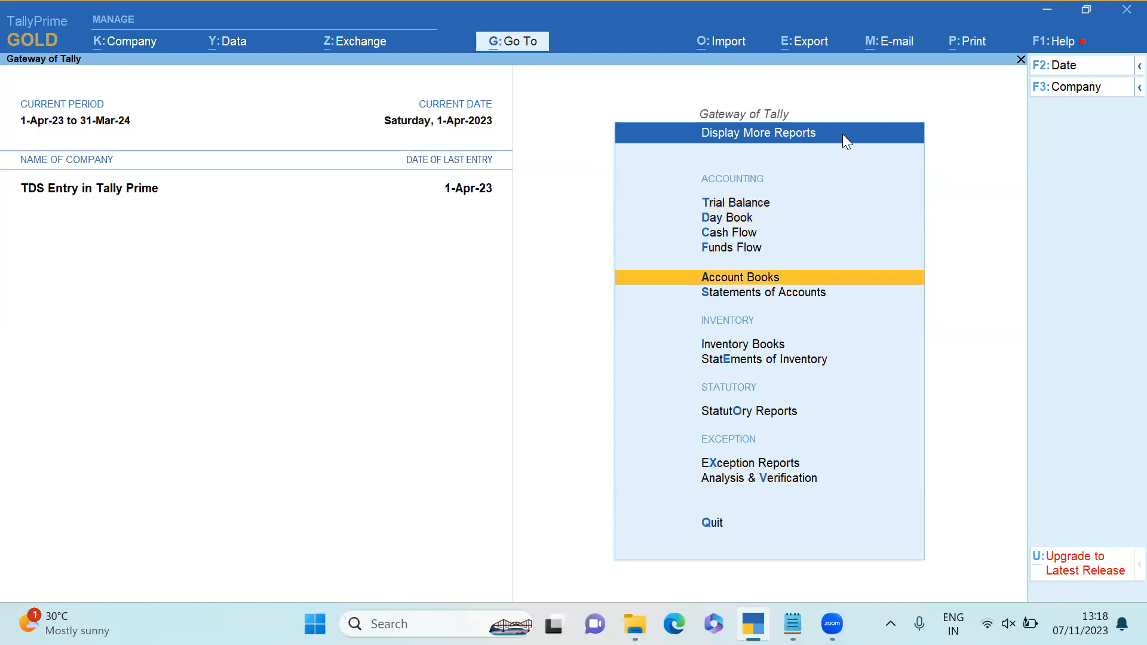
key(Up)
key(Return)
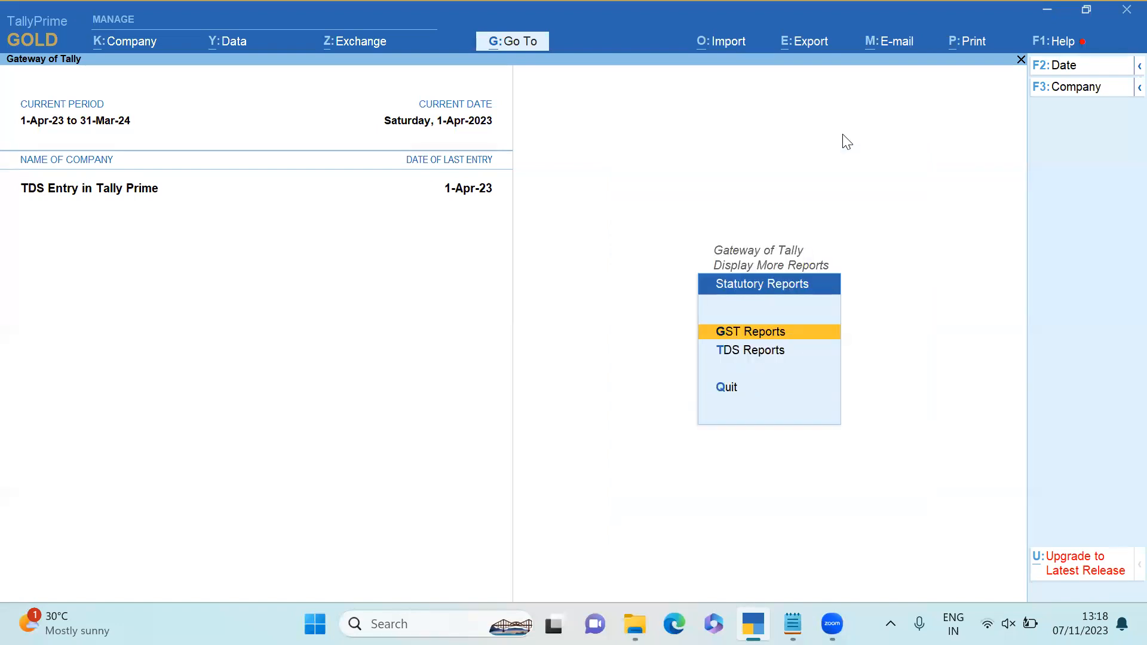
key(Down)
key(Return)
key(Down)
key(Return)
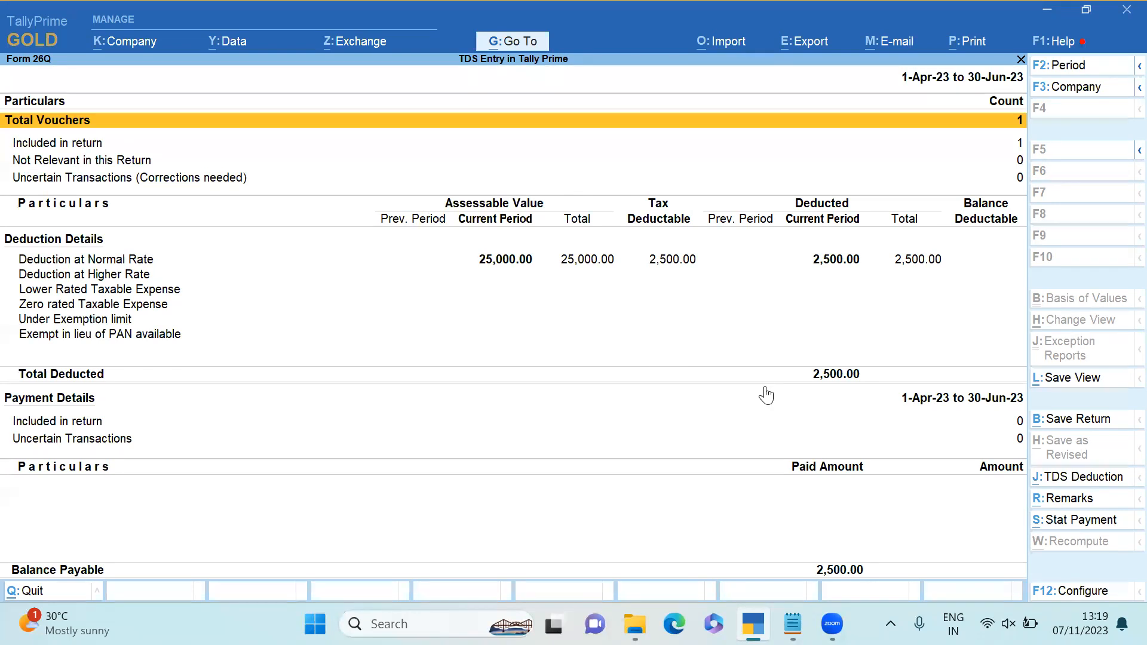
key(Escape)
key(Escape)
key(Escape)
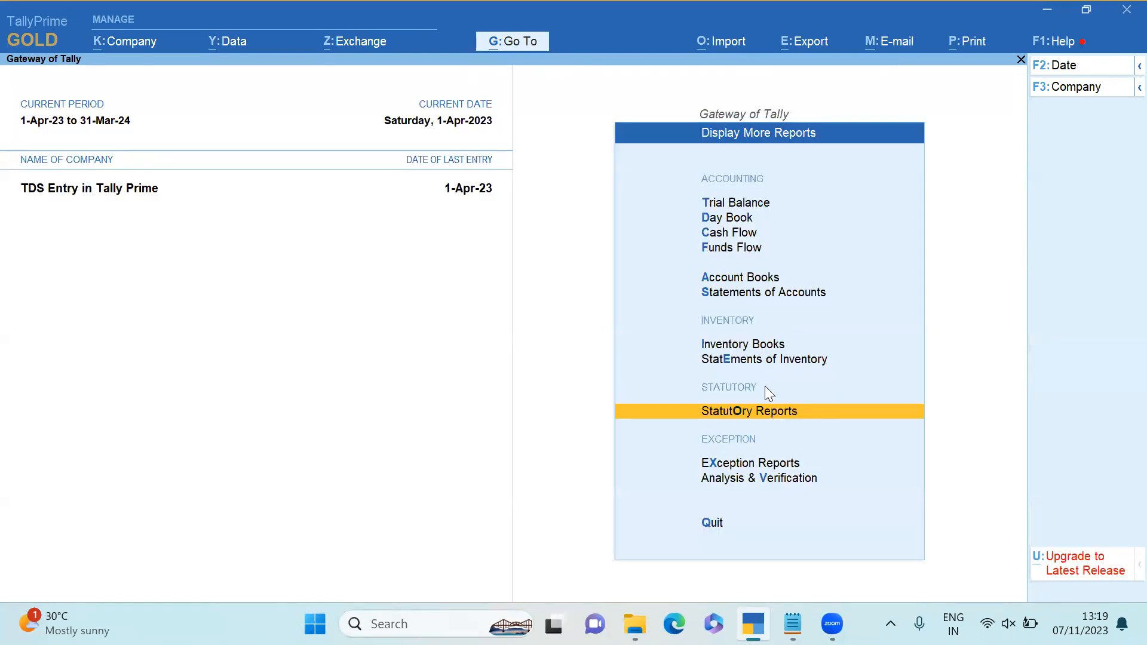
Review the All other ITC row in the GSTR-2B Reconciliation report.
key(Escape)
key(Return)
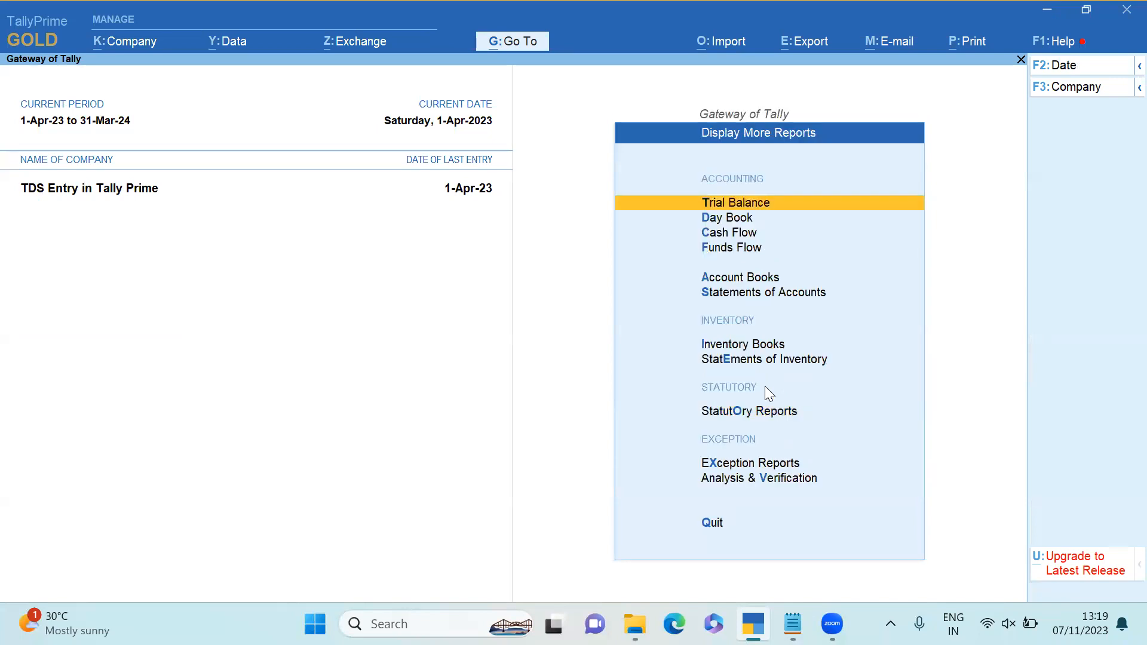
key(o)
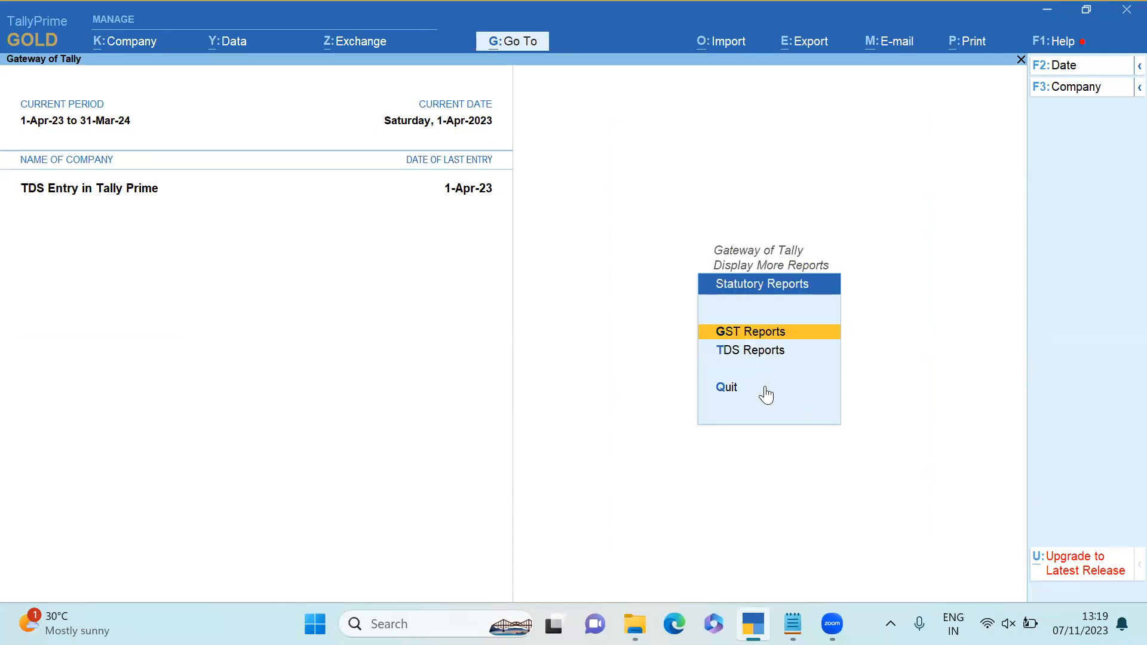
key(Return)
key(Down)
key(Down)
key(Down)
key(Down)
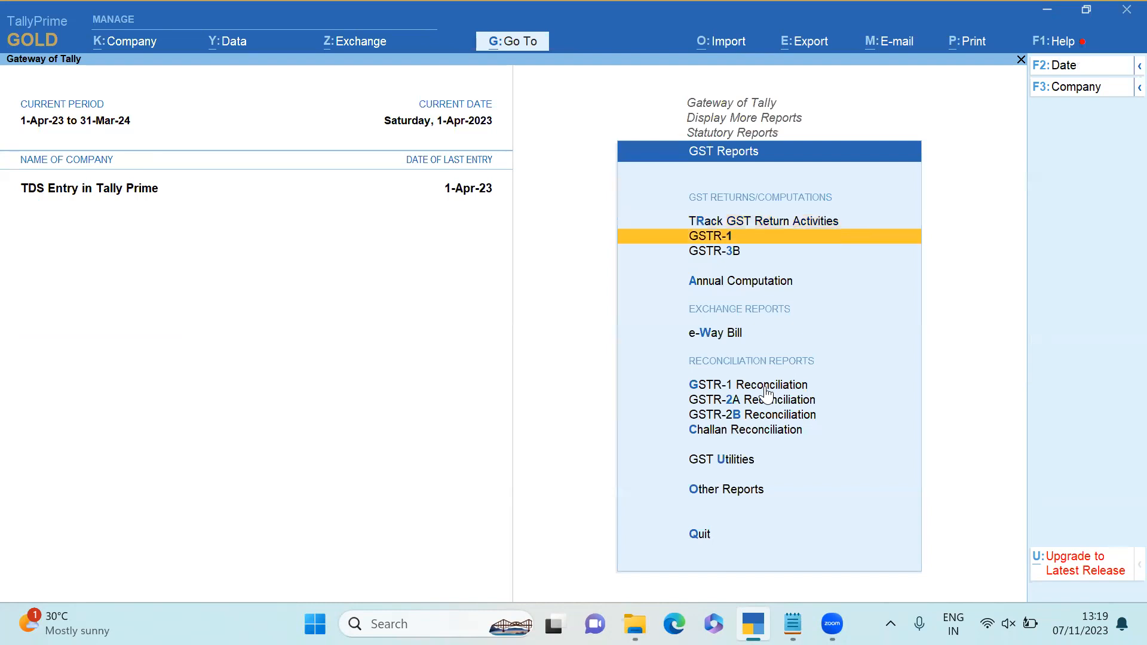
key(Down)
key(Down)
key(Down)
key(Return)
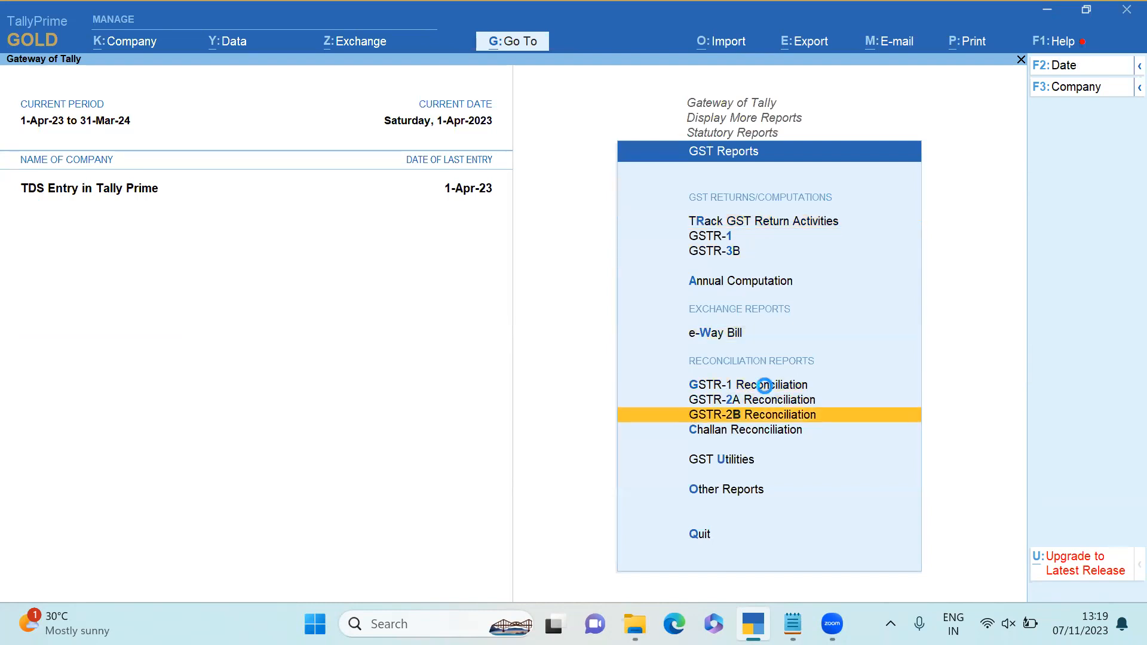
key(Down)
key(Down)
key(Up)
key(Down)
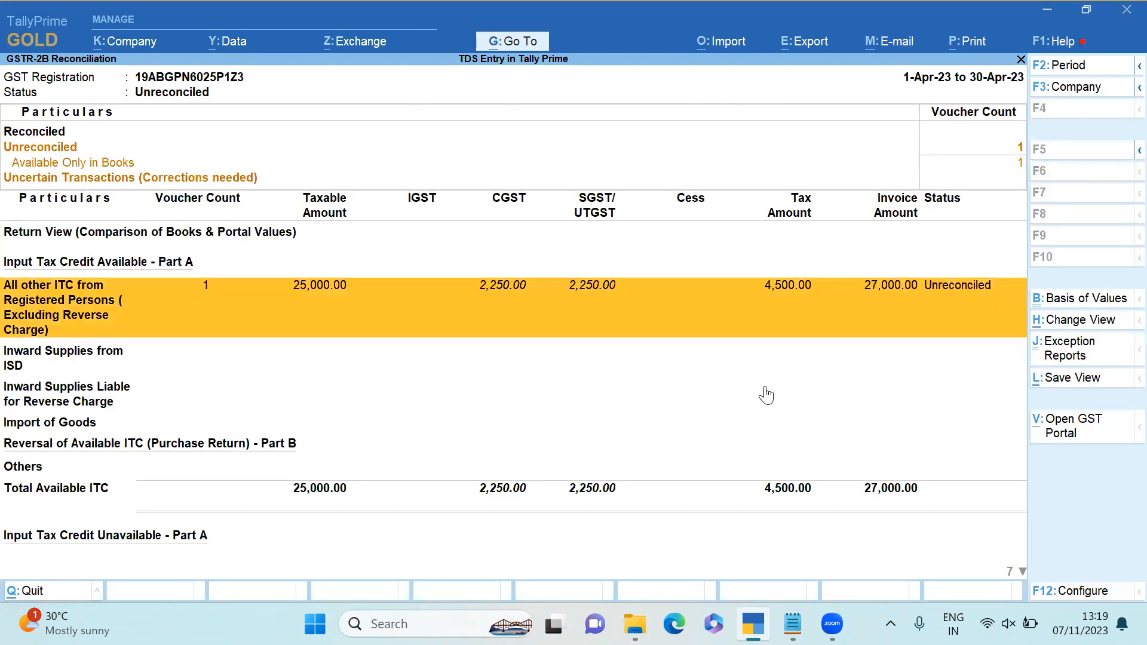
key(Return)
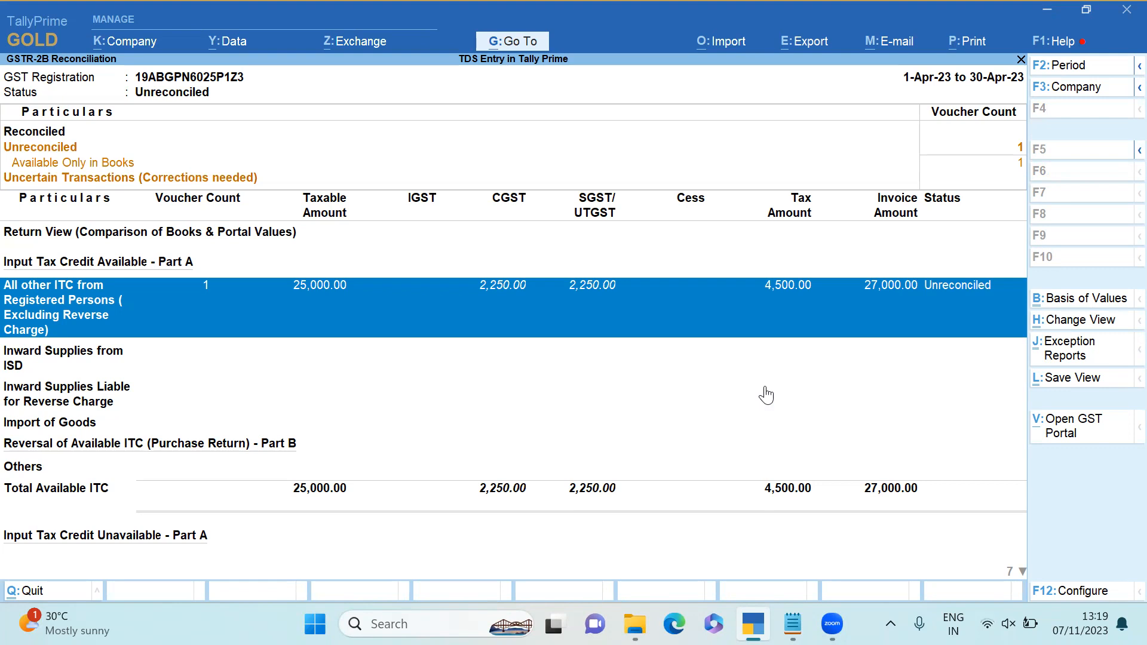
key(Escape)
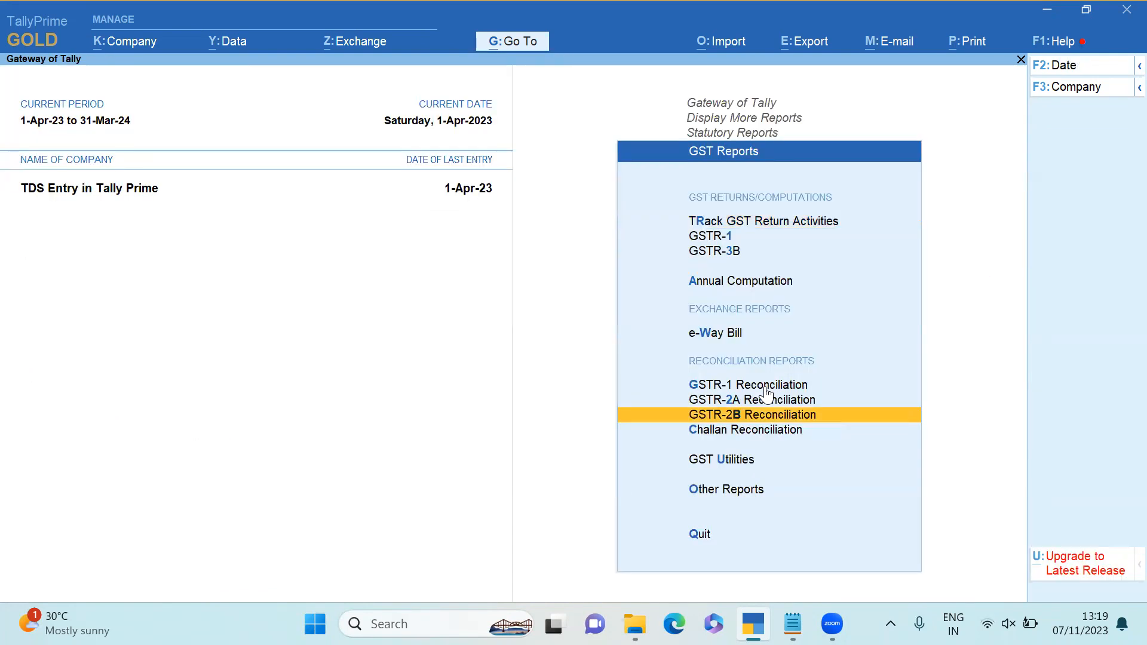
Expand GSTR-3B input tax credit to see 4,500.00: 2,250.00 each CGST and SGST.
key(Up)
key(Up)
key(Up)
key(Up)
key(Up)
key(Up)
key(Down)
key(Return)
key(Down)
key(Down)
key(Down)
key(shift+Return)
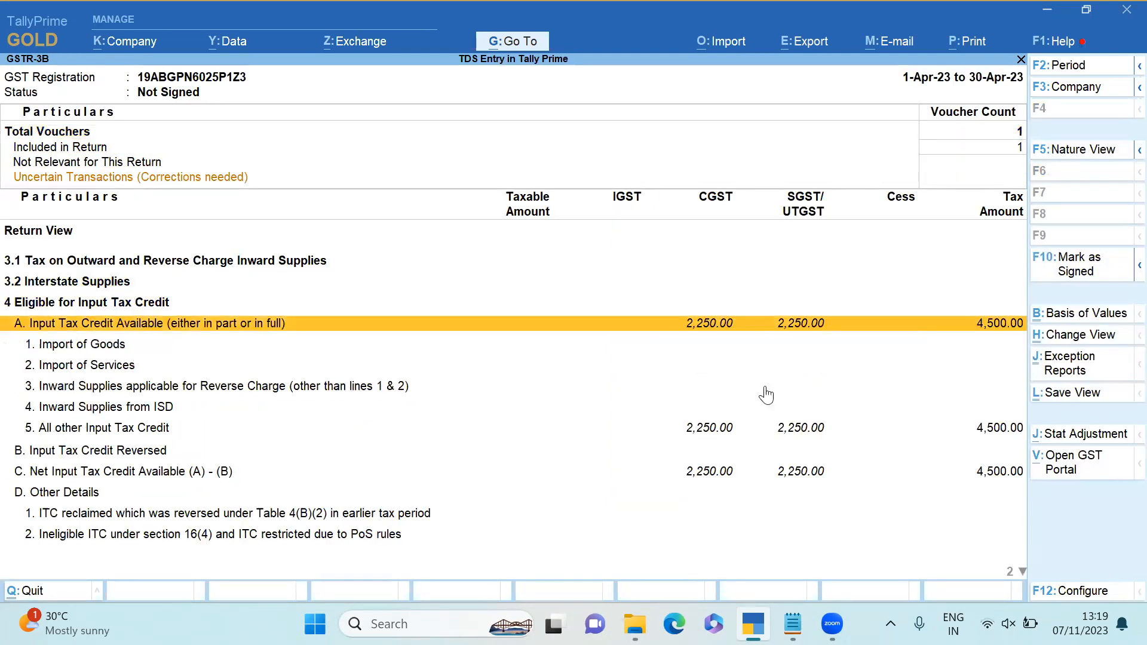
key(Down)
key(Down)
key(Down)
key(Down)
key(Down)
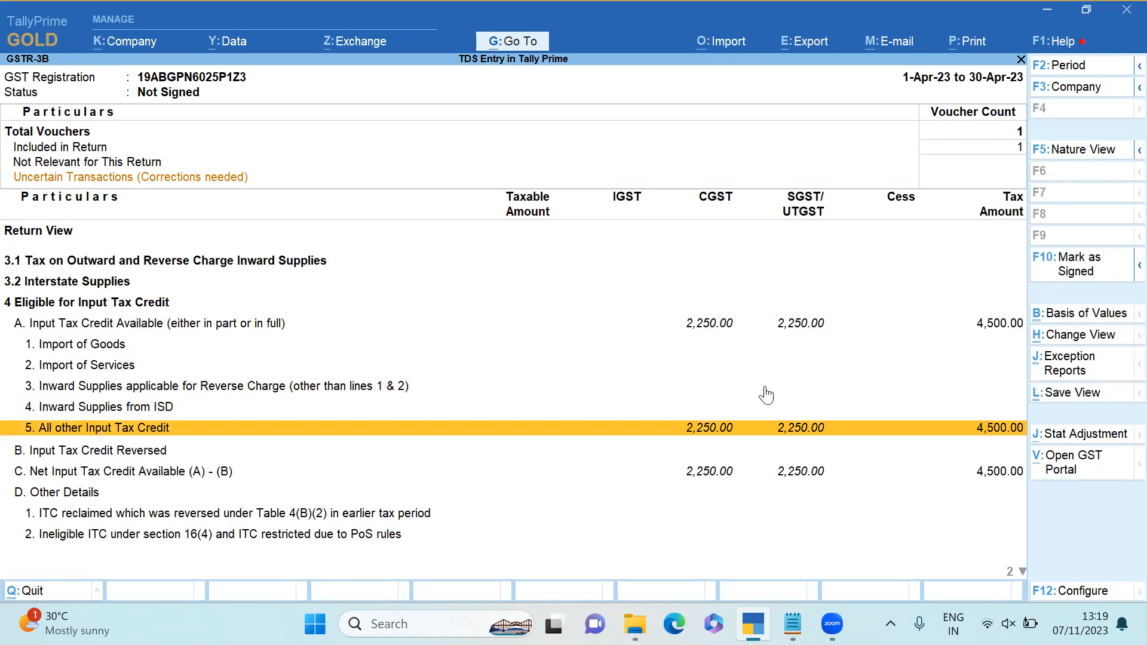
key(Escape)
key(Escape)
key(Escape)
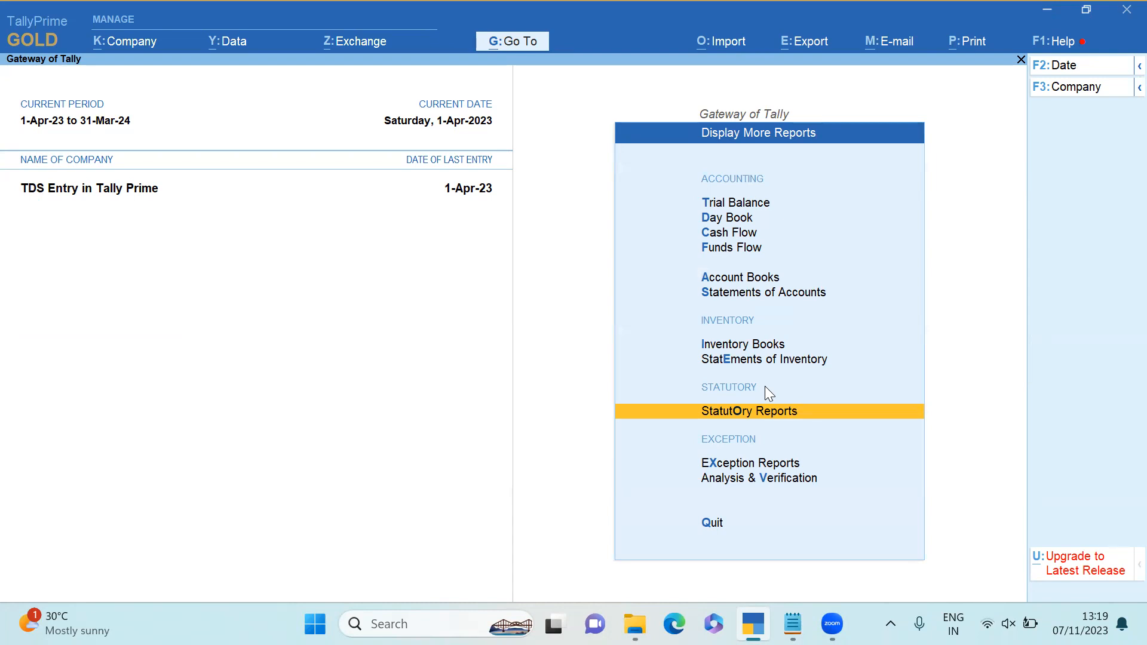
Open the LAXMI PROPERTIES ledger, review its 27,000.00 RENT journal, and quit without changes.
key(Escape)
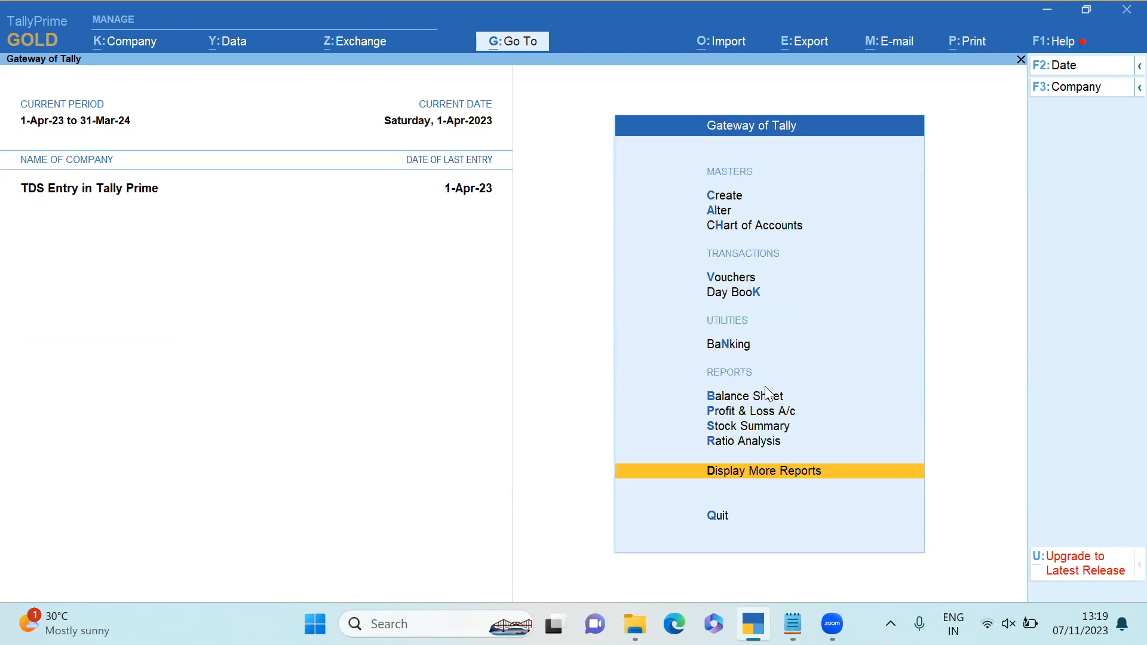
key(Return)
key(a)
key(l)
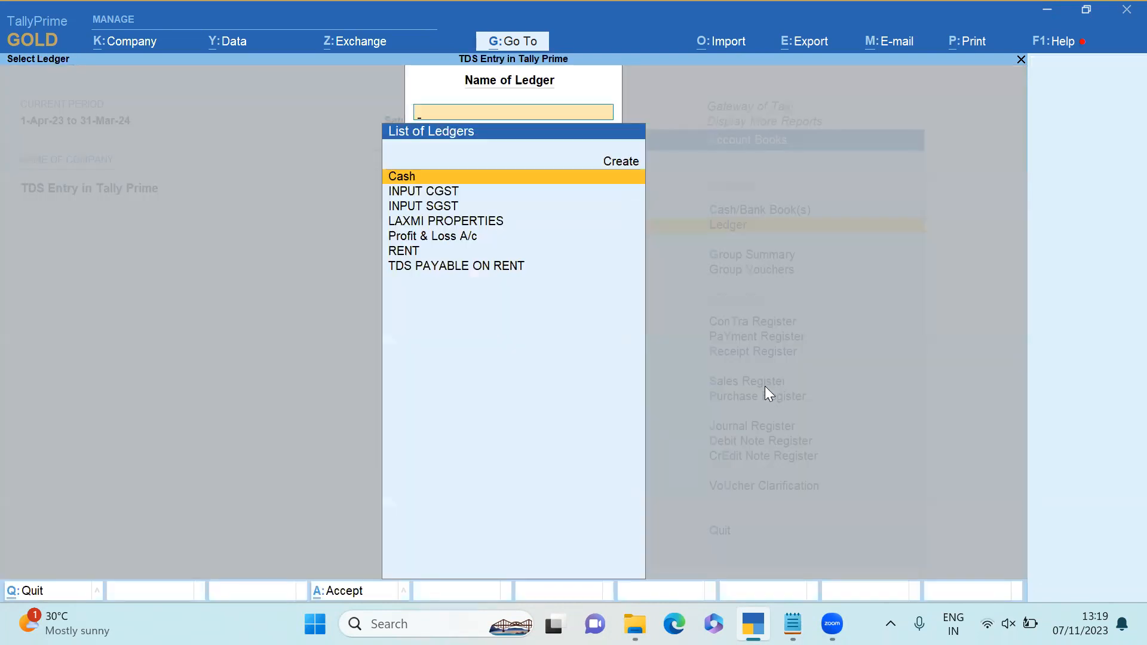
key(Down)
key(Down)
key(Down)
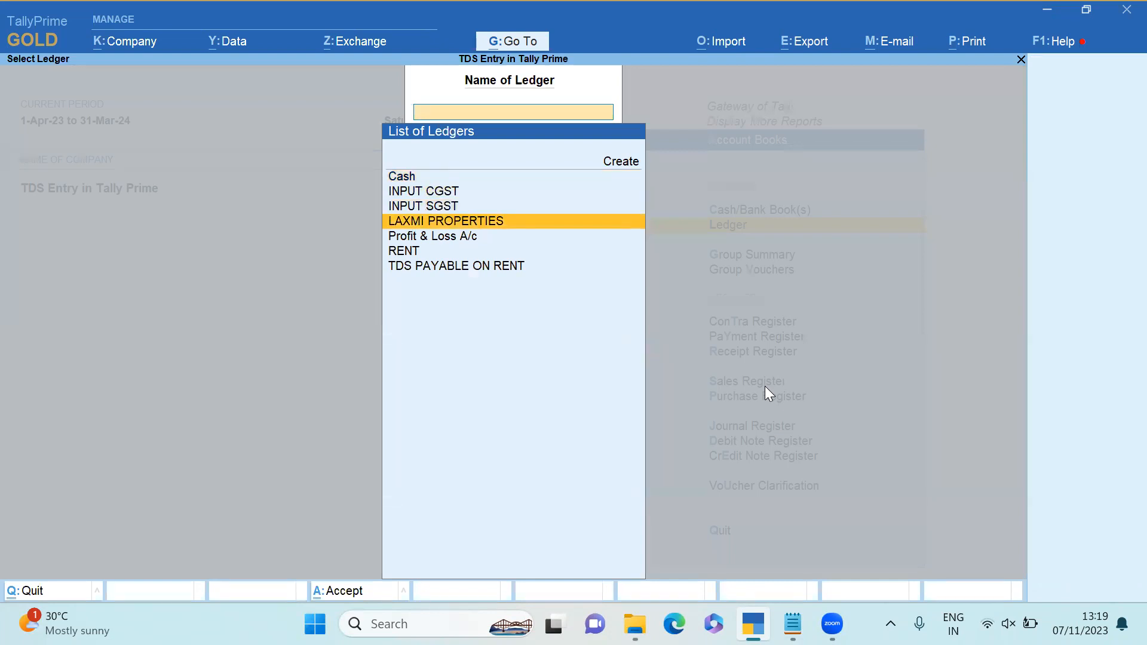
key(Return)
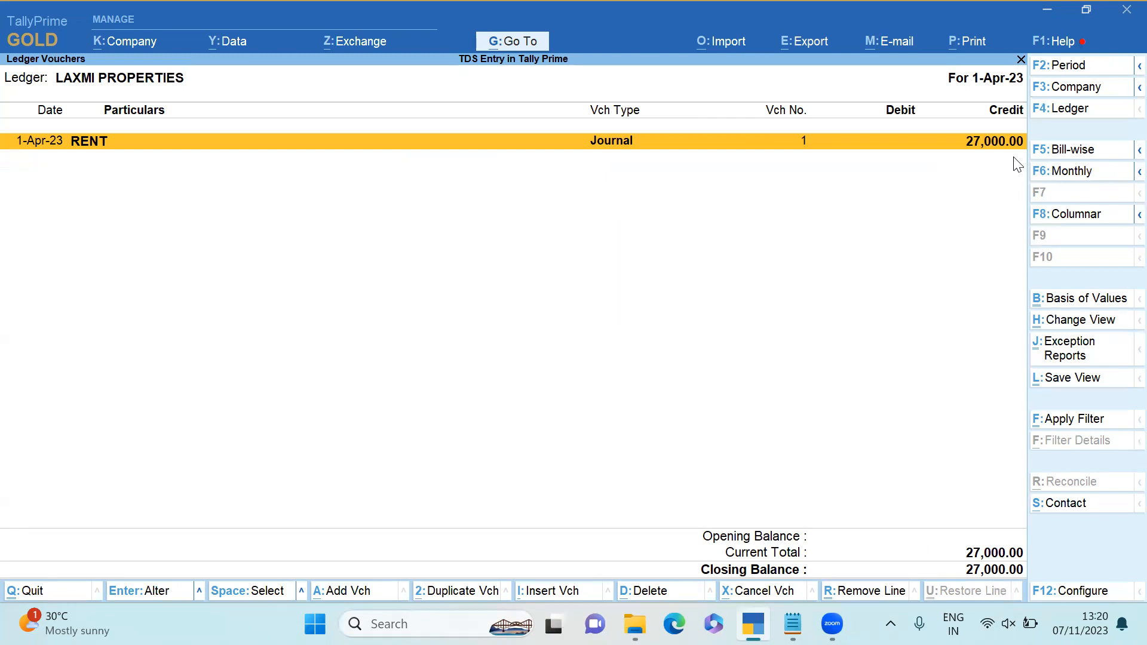
key(Return)
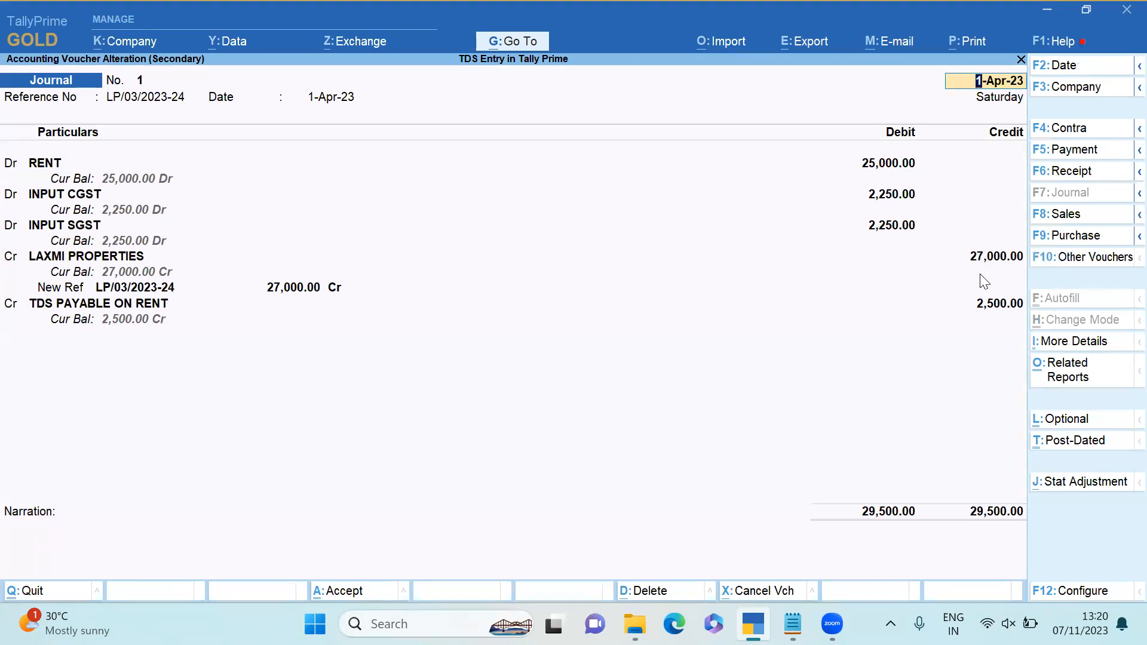
key(Escape)
key(y)
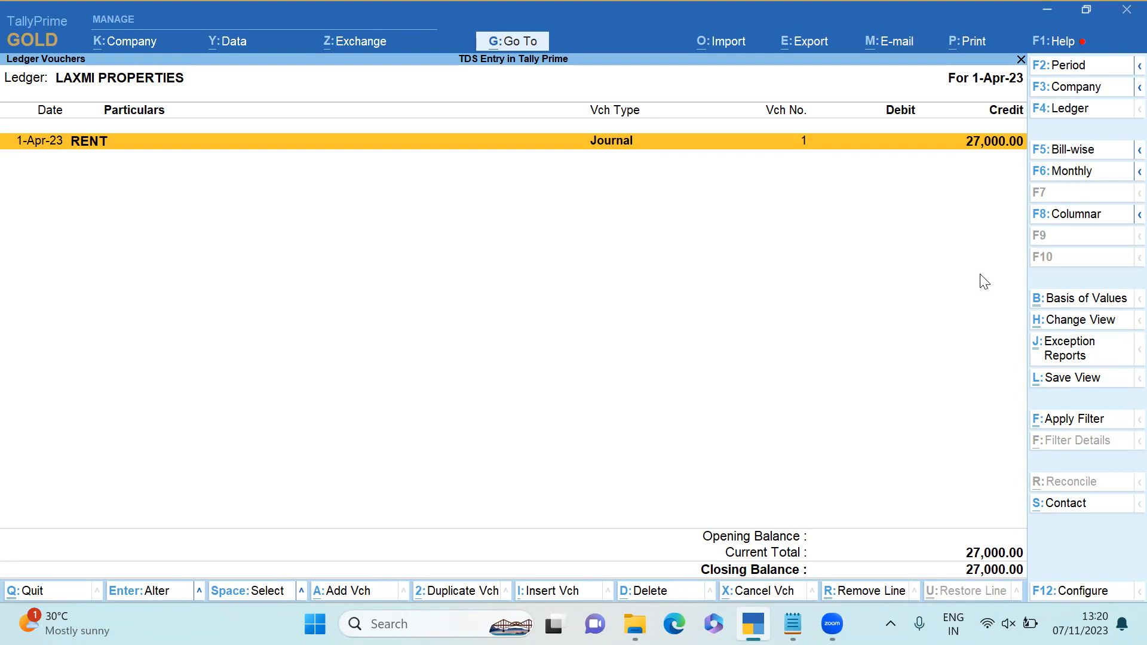
key(Escape)
key(Escape)
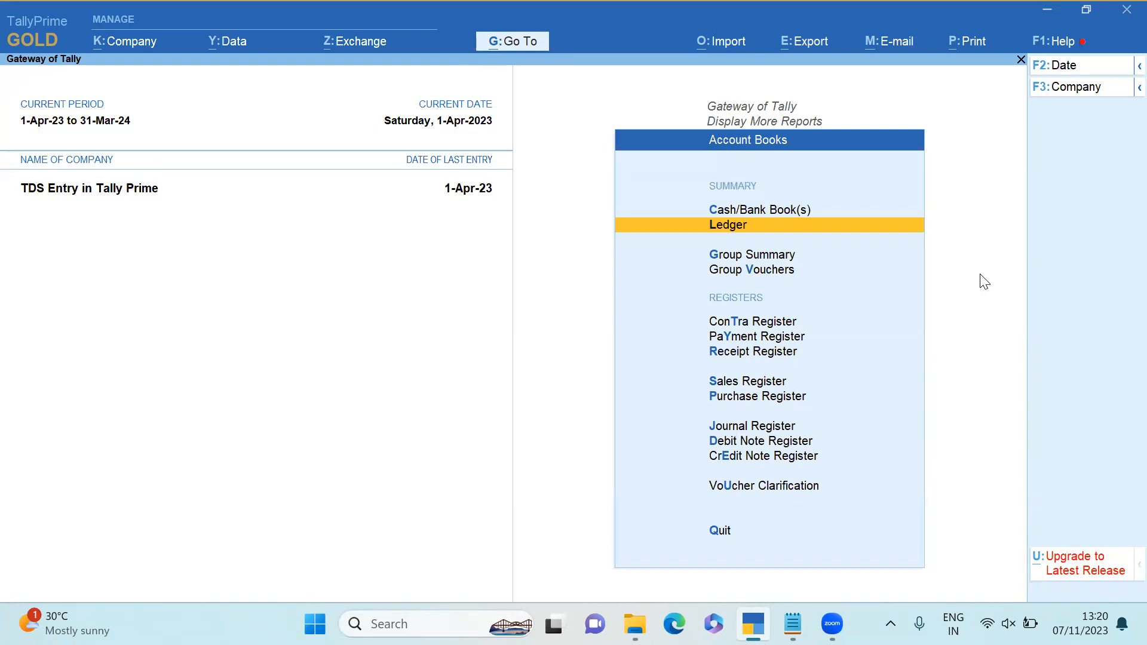
Start a new journal voucher with reference number 1672.
key(Escape)
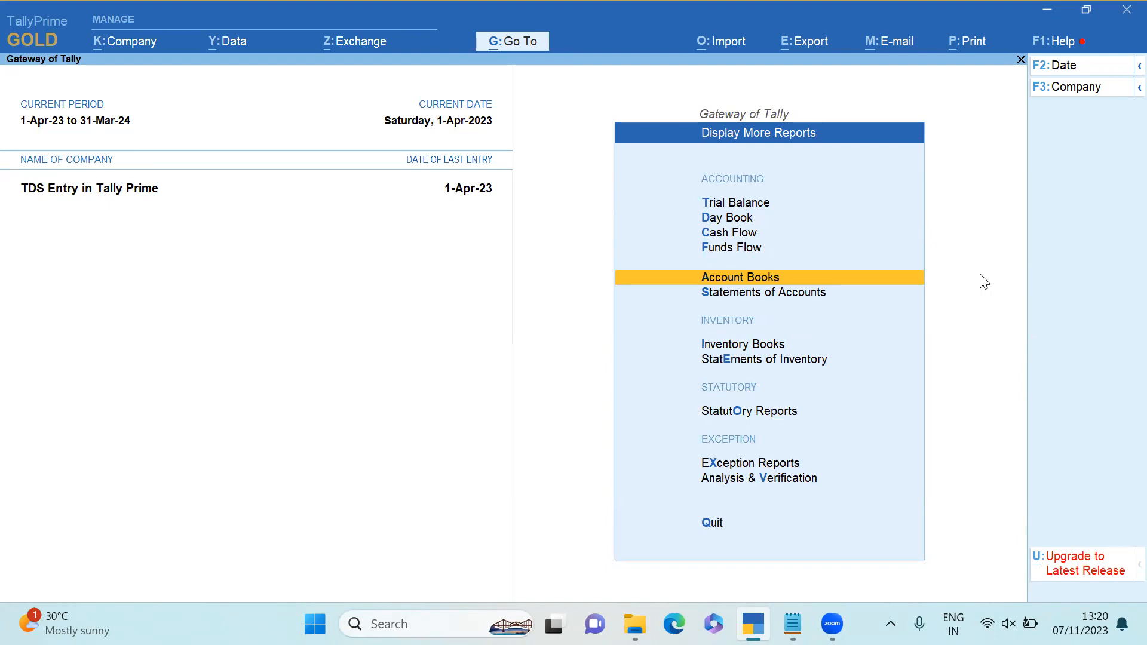
key(Down)
key(Down)
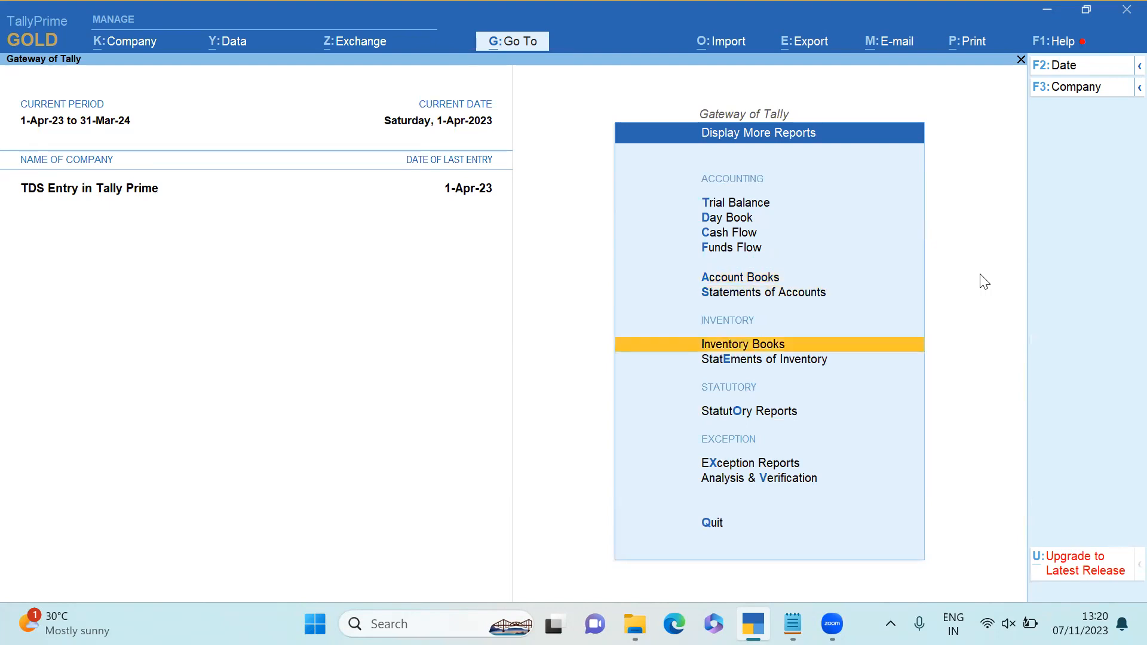
key(Up)
key(Up)
key(Up)
key(Escape)
key(Up)
key(Up)
key(Up)
key(Up)
key(Up)
key(Up)
key(Up)
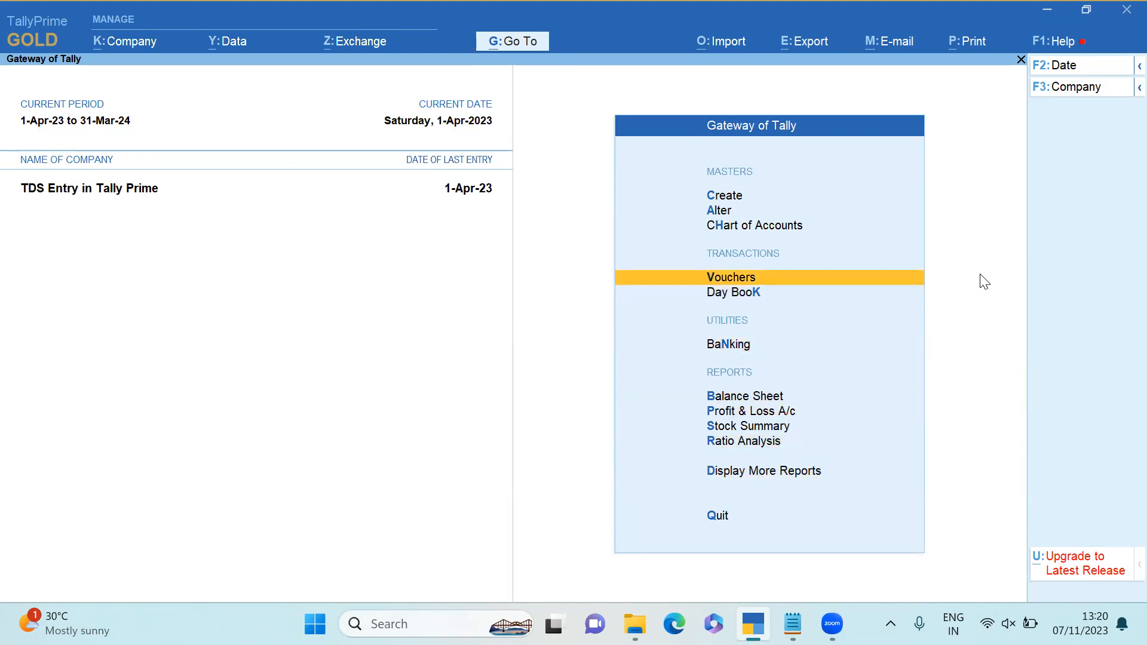
key(Return)
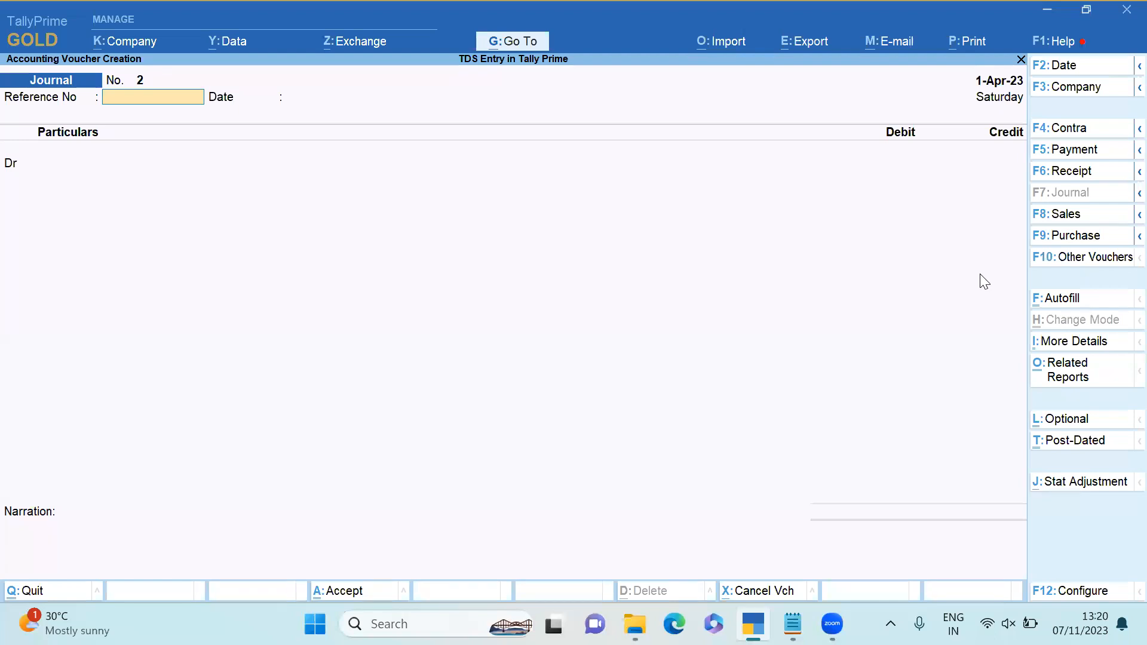
text(1672)
key(Return)
key(Return)
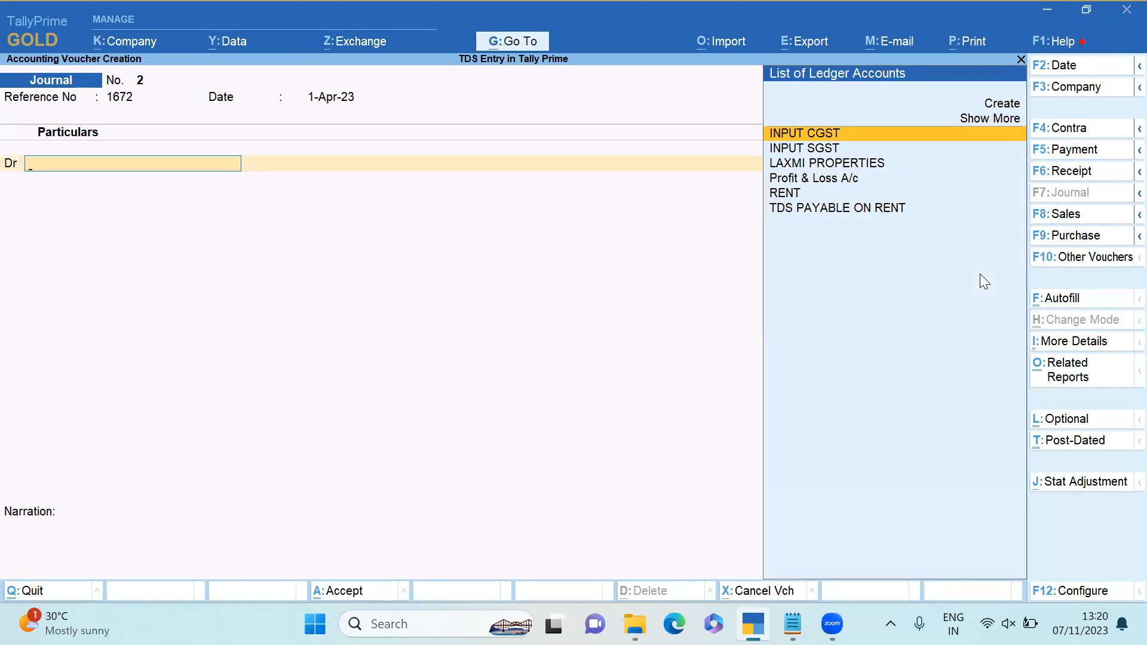
Create ledger COMMISSION under Indirect Expenses with HSN/SAC code 987867.
key(alt+c)
text(COMMISSION)
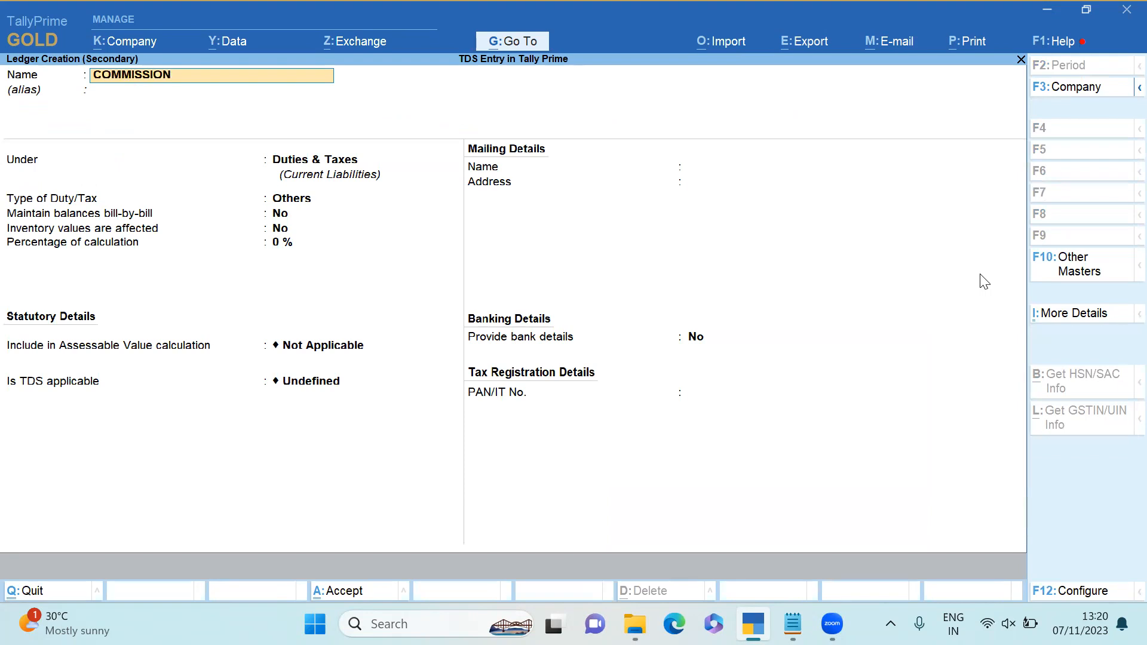
key(Return)
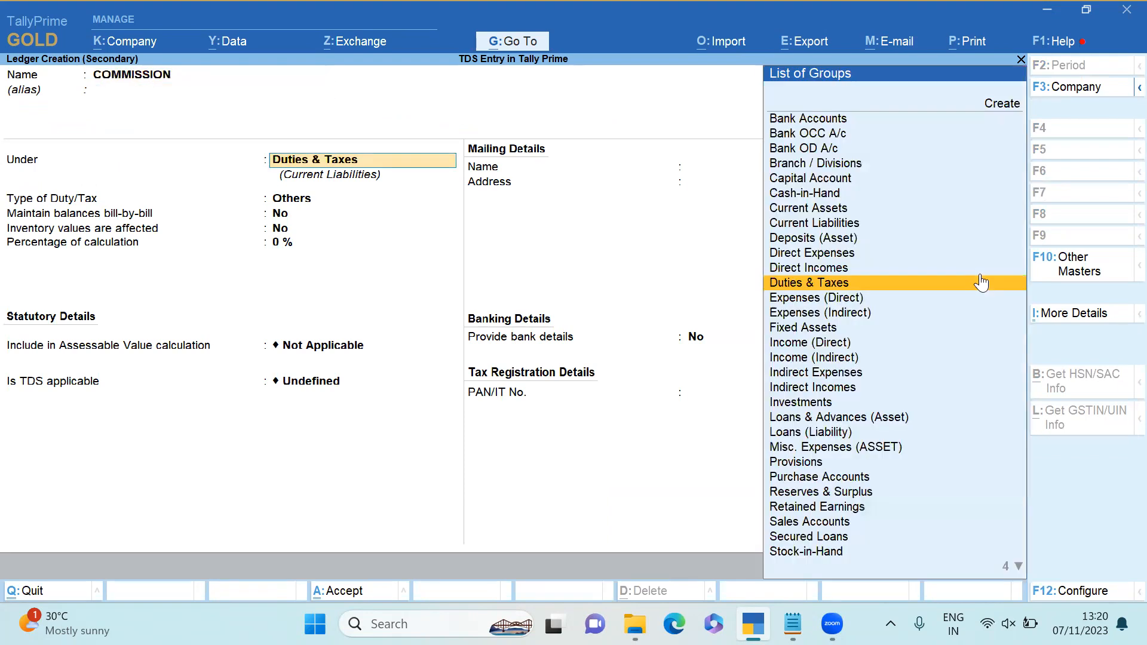
text(INDI)
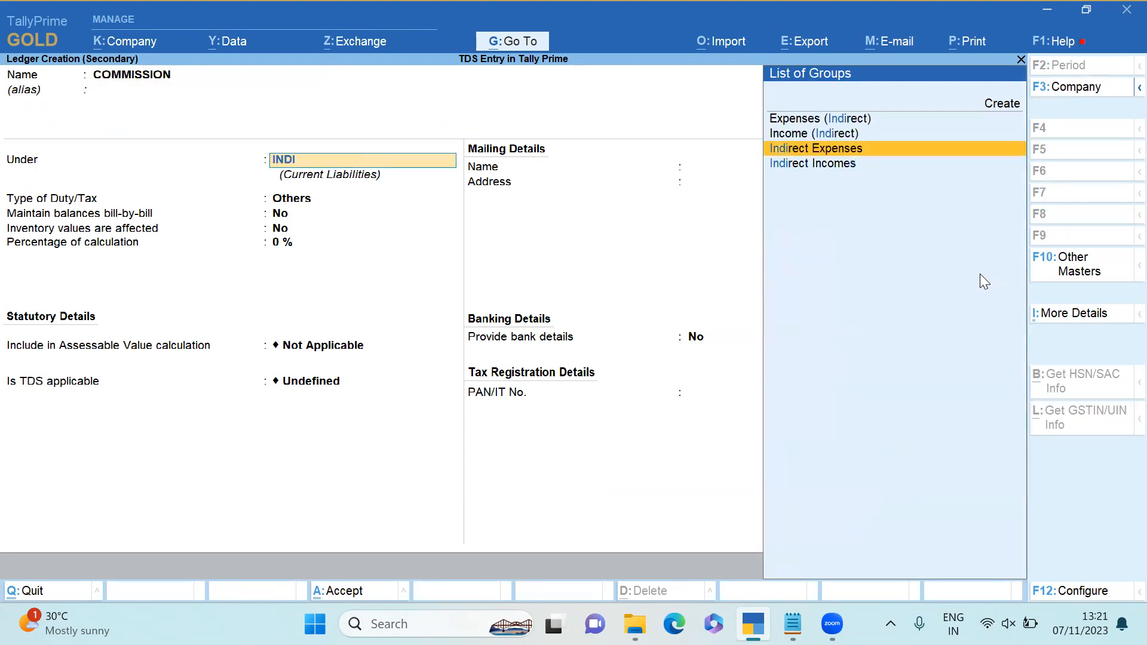
key(Return)
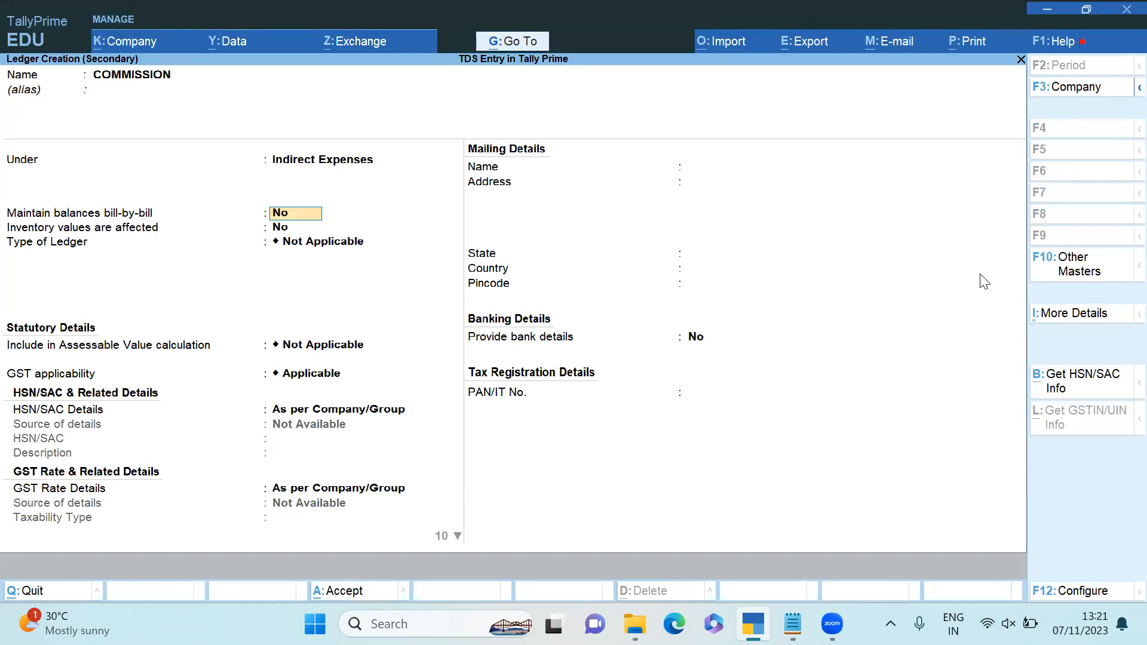
key(Return)
key(Return)
key(Return)
key(Return)
key(Return)
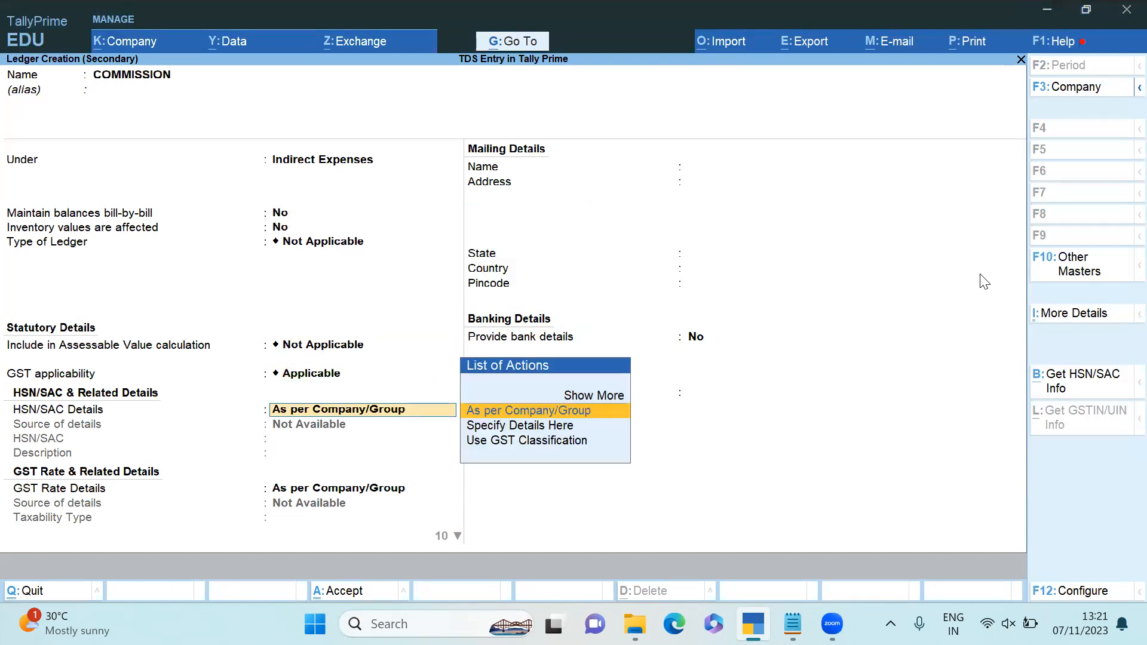
key(BackSpace)
key(Return)
key(Down)
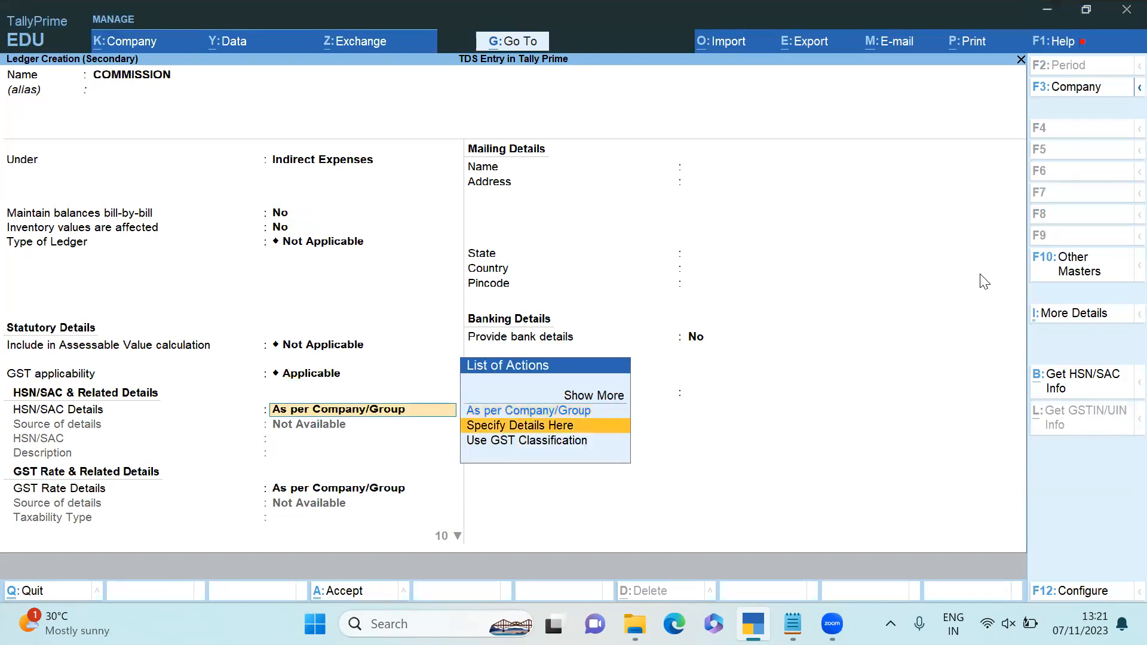
key(Return)
text(987867)
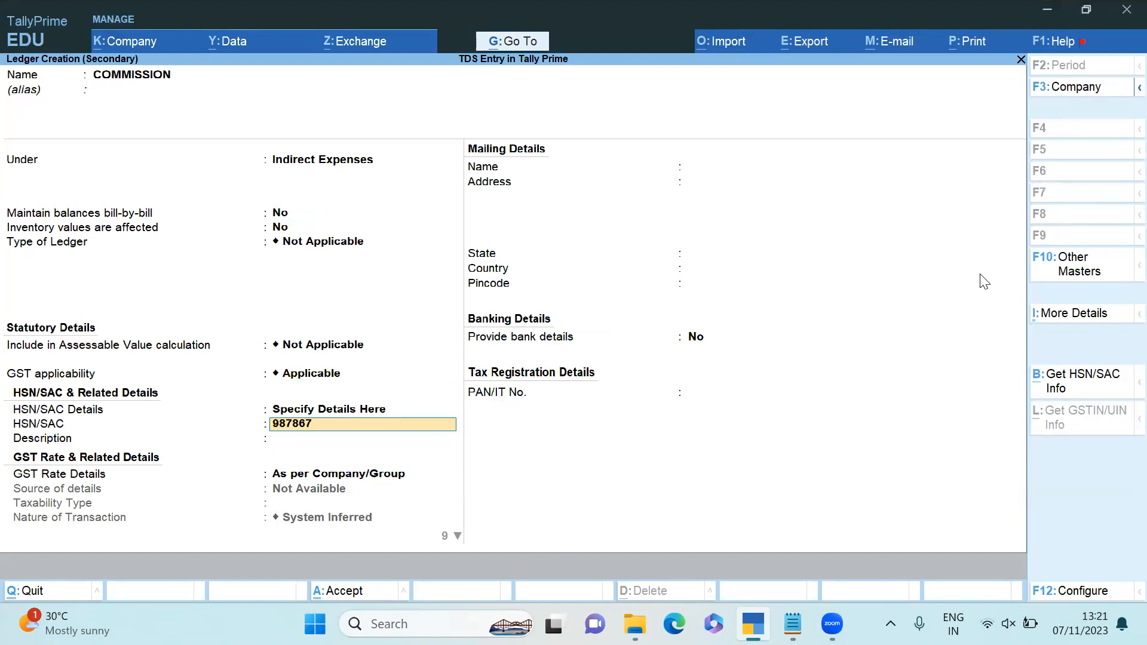
key(Return)
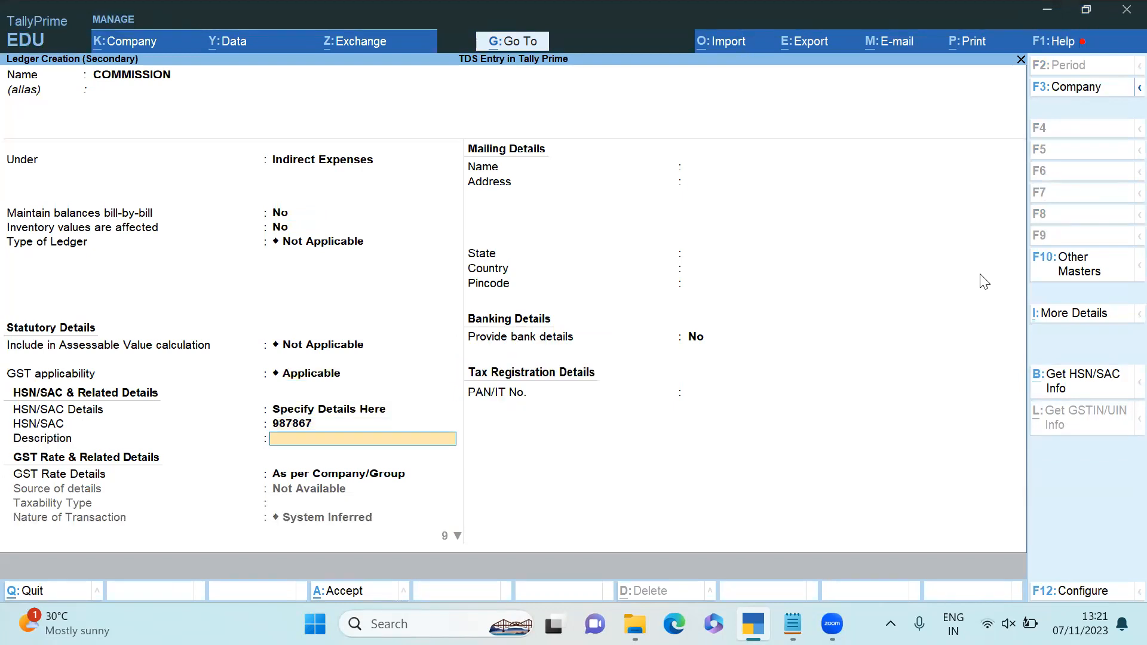
Give COMMISSION a taxable 18% GST rate and enable its other statutory details.
key(Return)
key(Down)
key(Down)
key(Up)
key(Return)
key(Return)
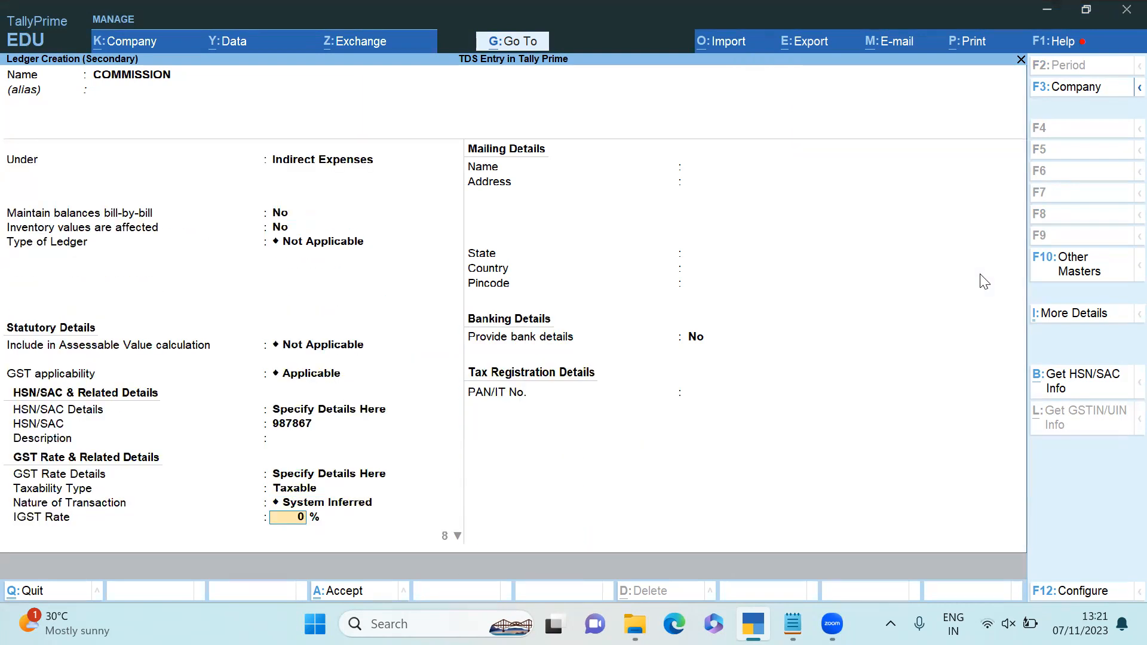
text(18)
key(Return)
key(Return)
key(Return)
key(Return)
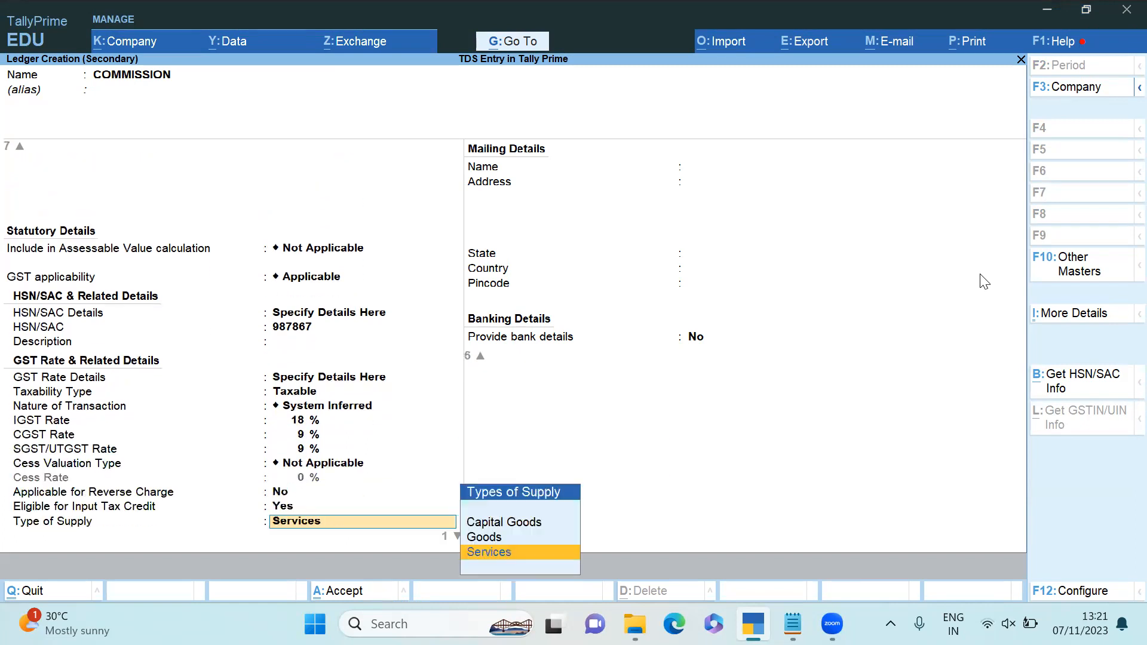
key(Return)
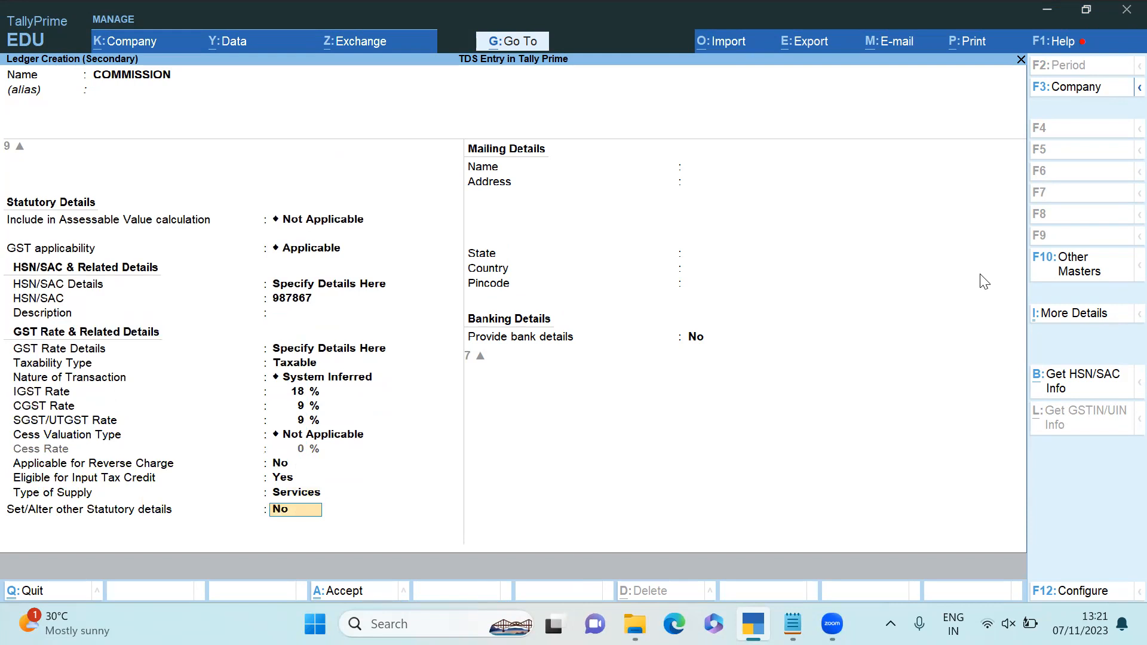
text(y)
key(Return)
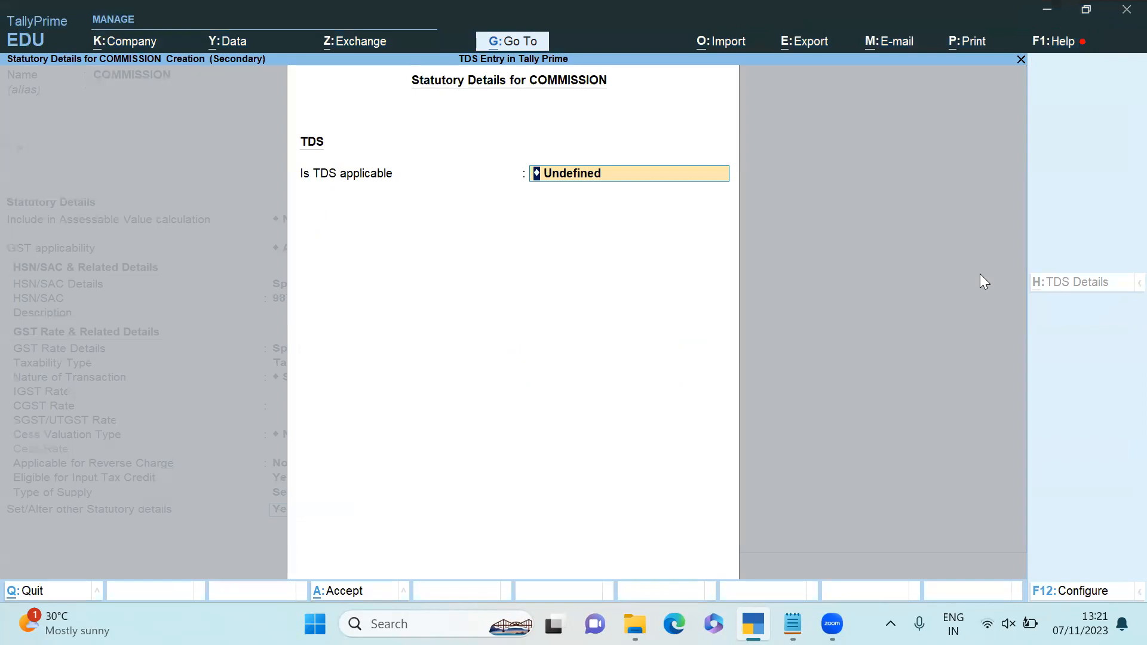
Mark COMMISSION as TDS applicable, abandoning a first unfinished nature-of-payment form.
key(Up)
key(Up)
key(Return)
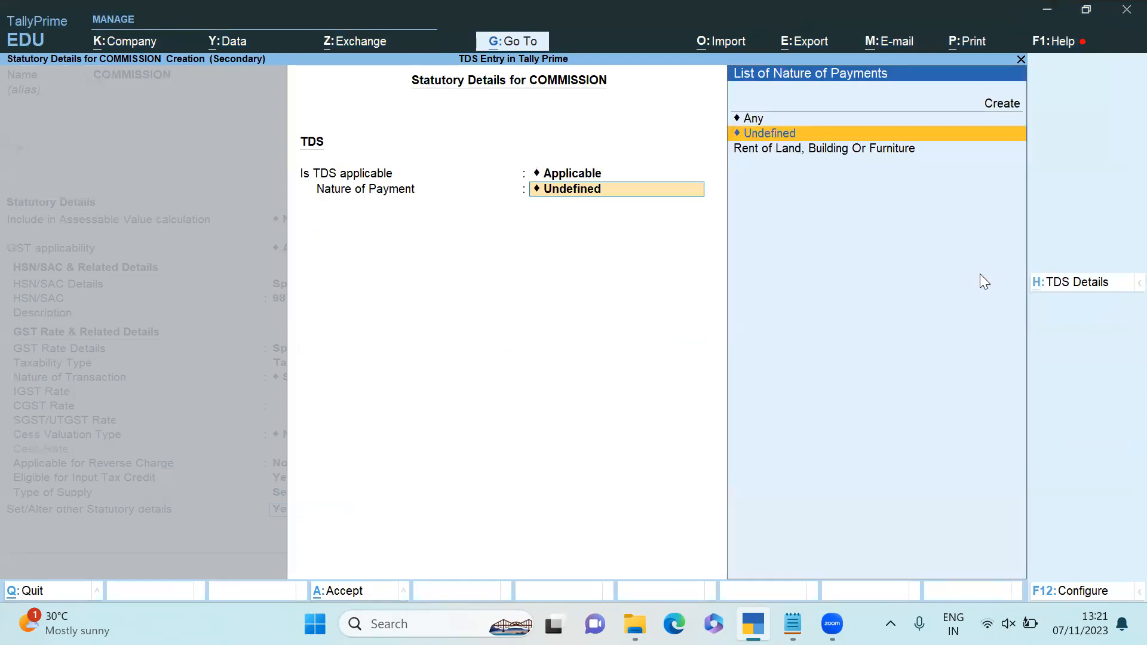
key(alt+c)
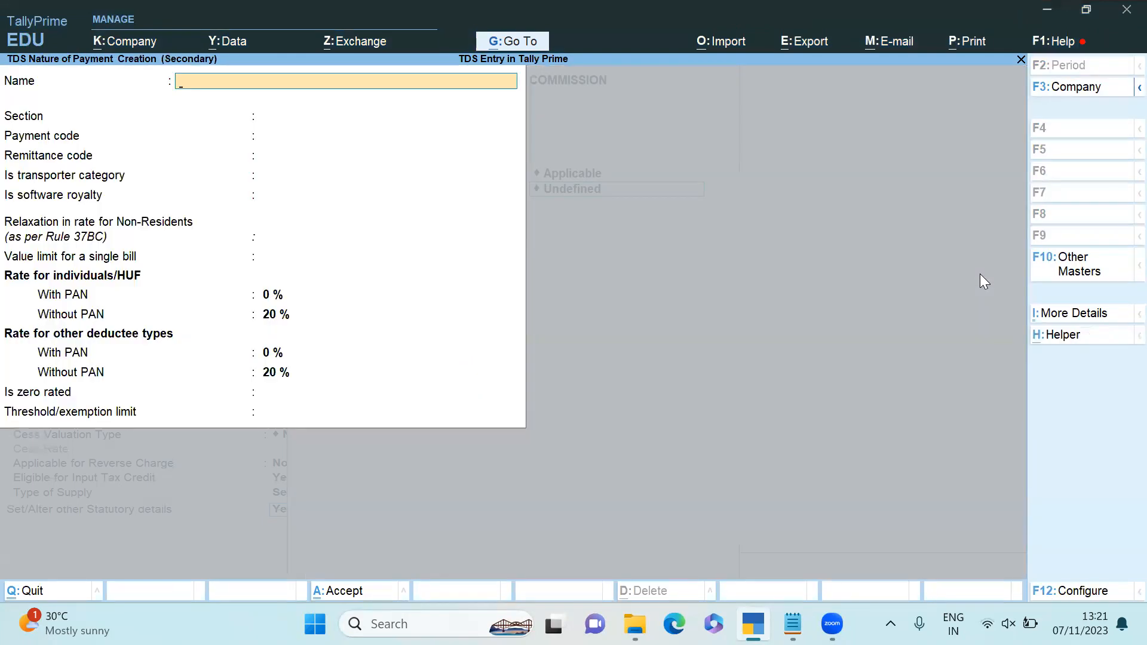
click(1076, 339)
key(Escape)
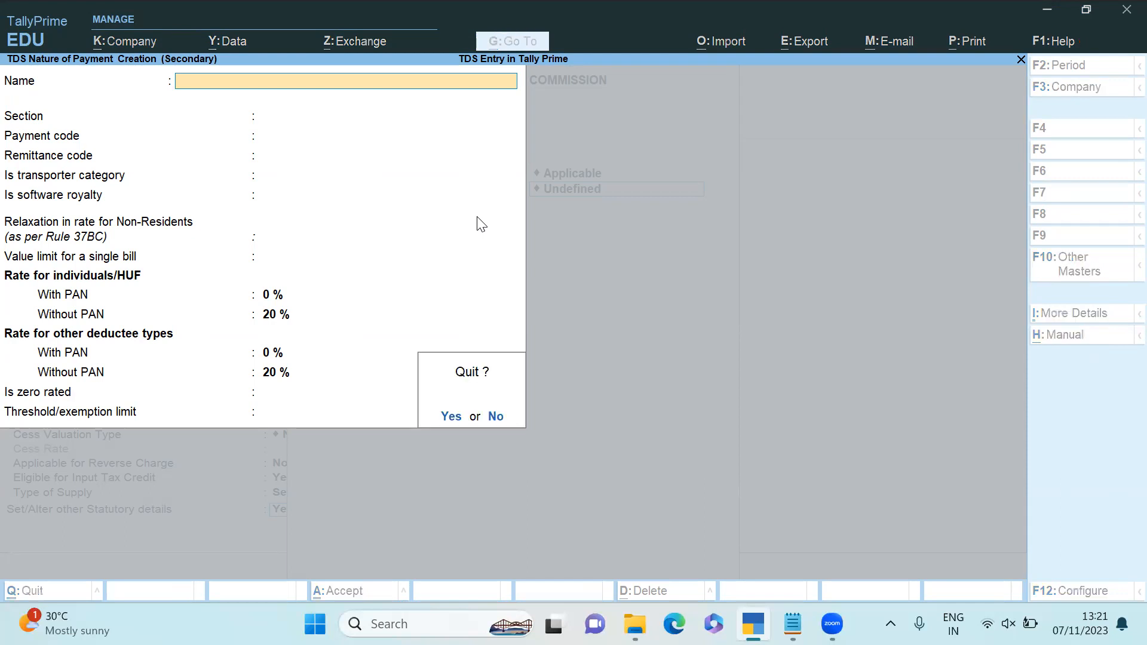
key(y)
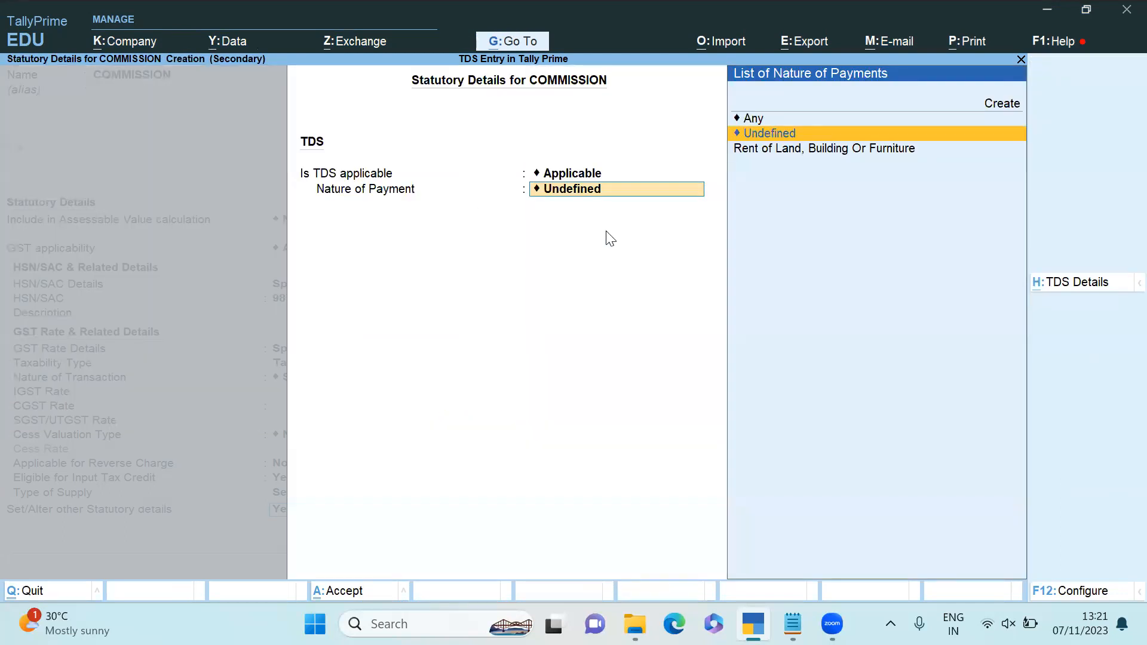
Create nature of payment 194H, section 94H, 5% with PAN and a 15,000 threshold.
key(Up)
key(Up)
key(Return)
text(19)
key(BackSpace)
text(94H)
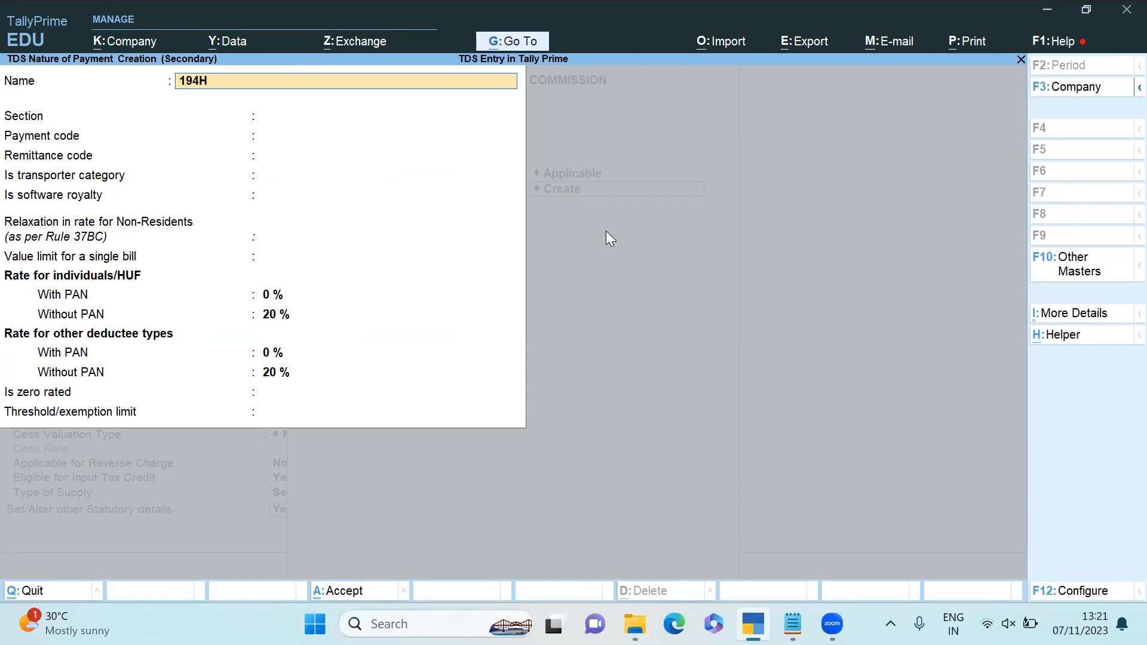
key(Return)
text(9)
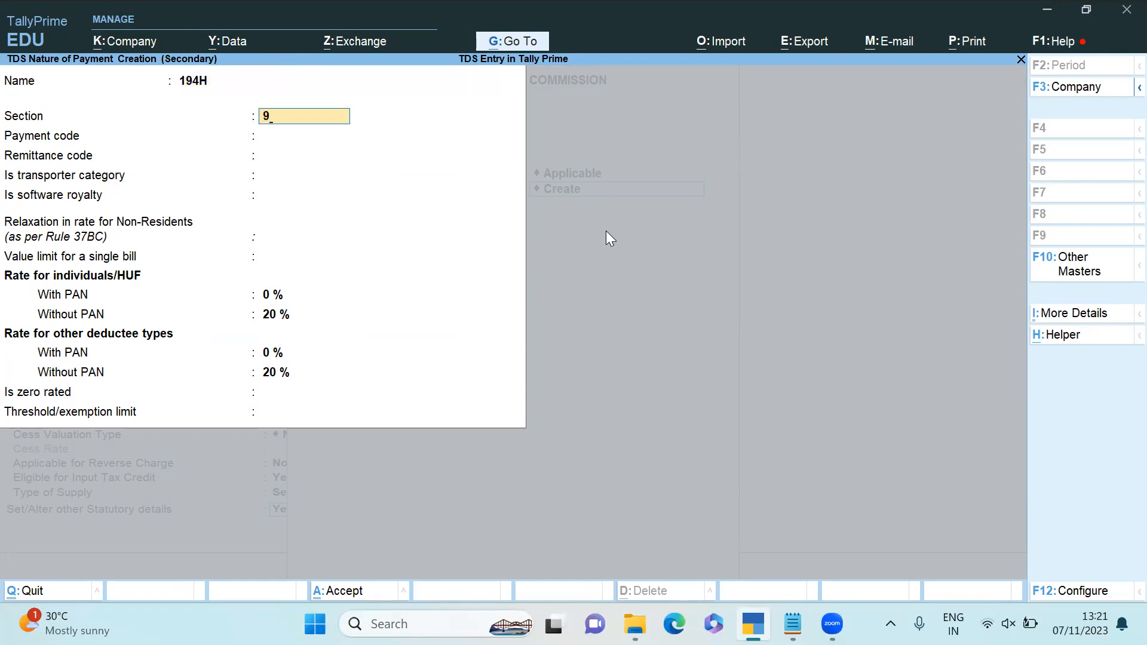
text(4H)
key(Return)
key(Return)
key(Return)
key(Return)
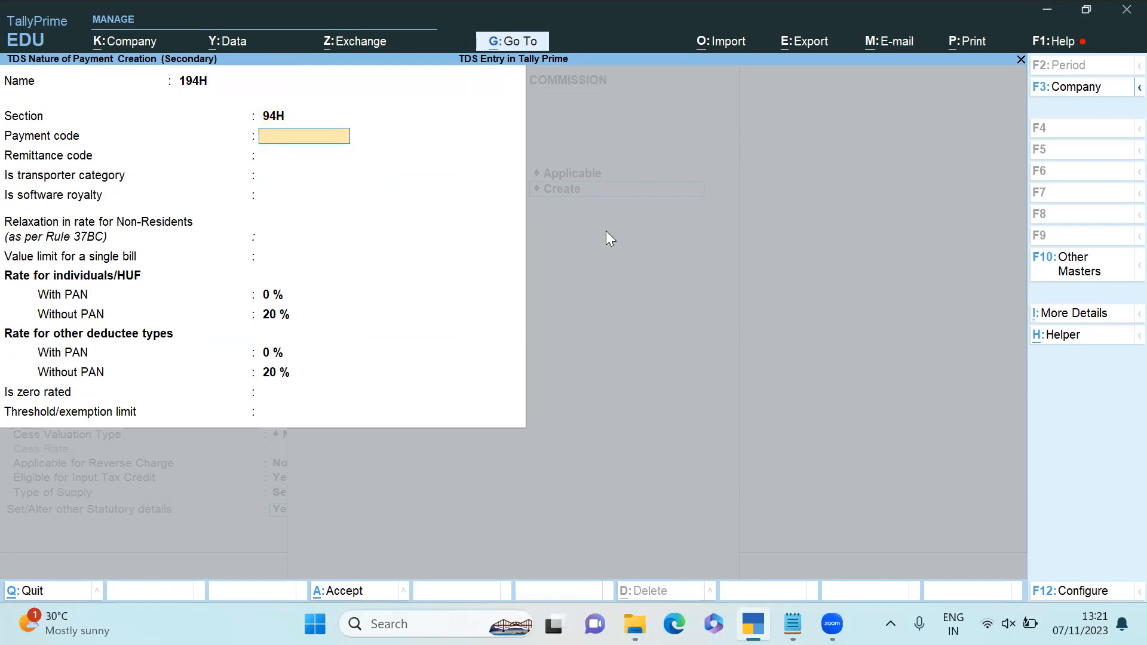
key(Return)
key(Return)
key(Return)
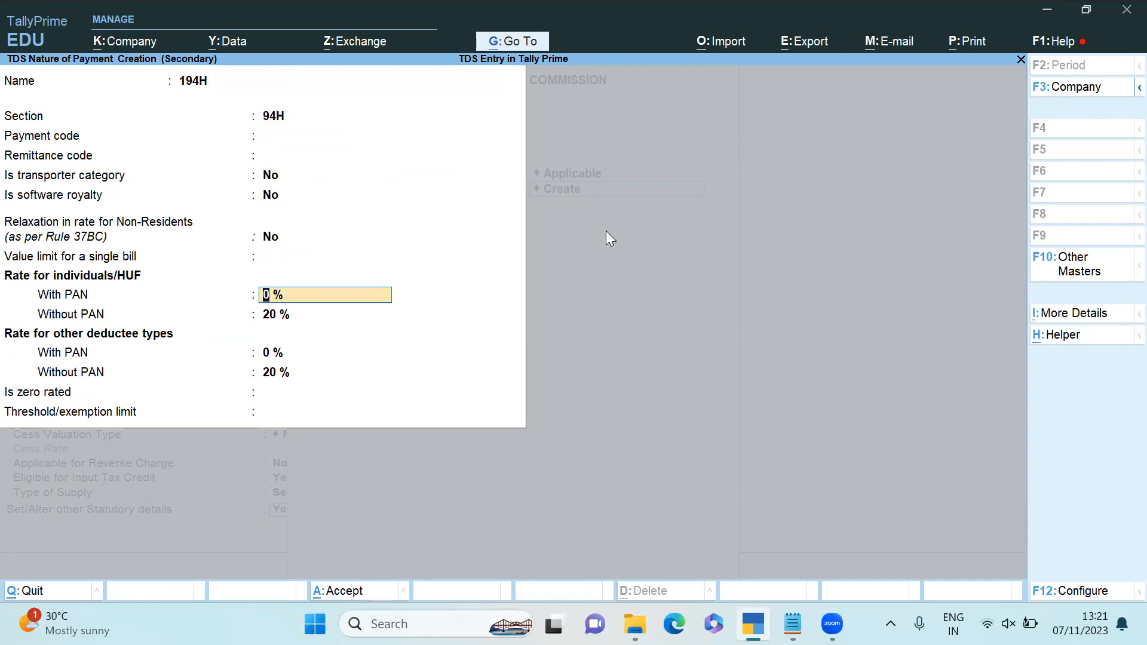
text(5)
key(Return)
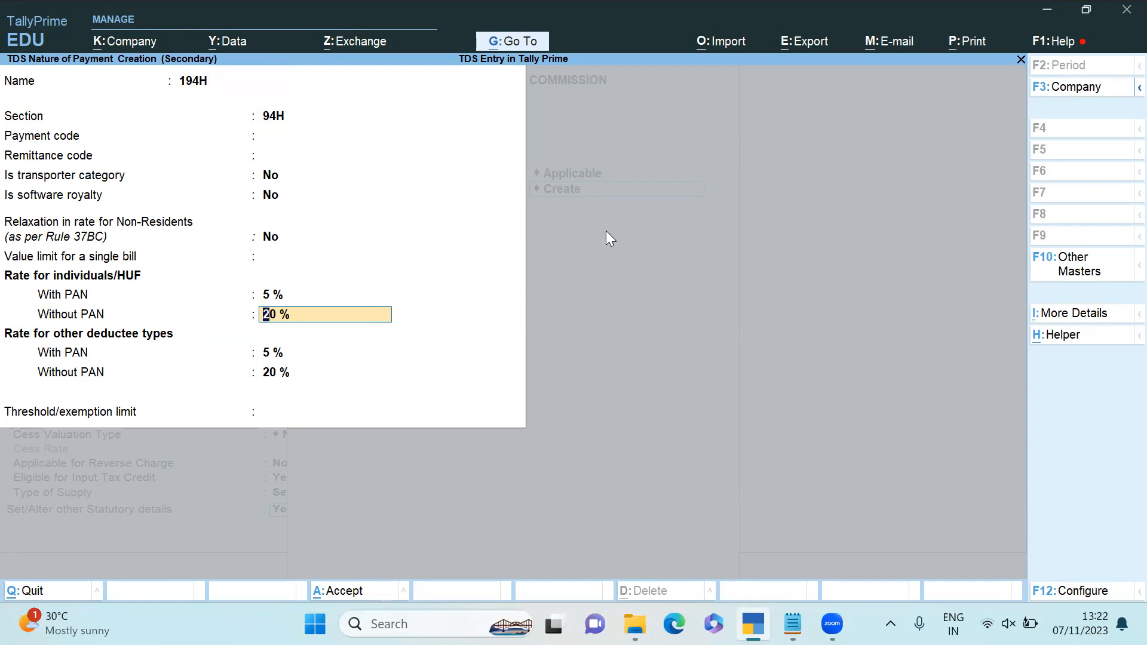
key(Return)
key(Return)
key(Return)
text(15000)
key(Return)
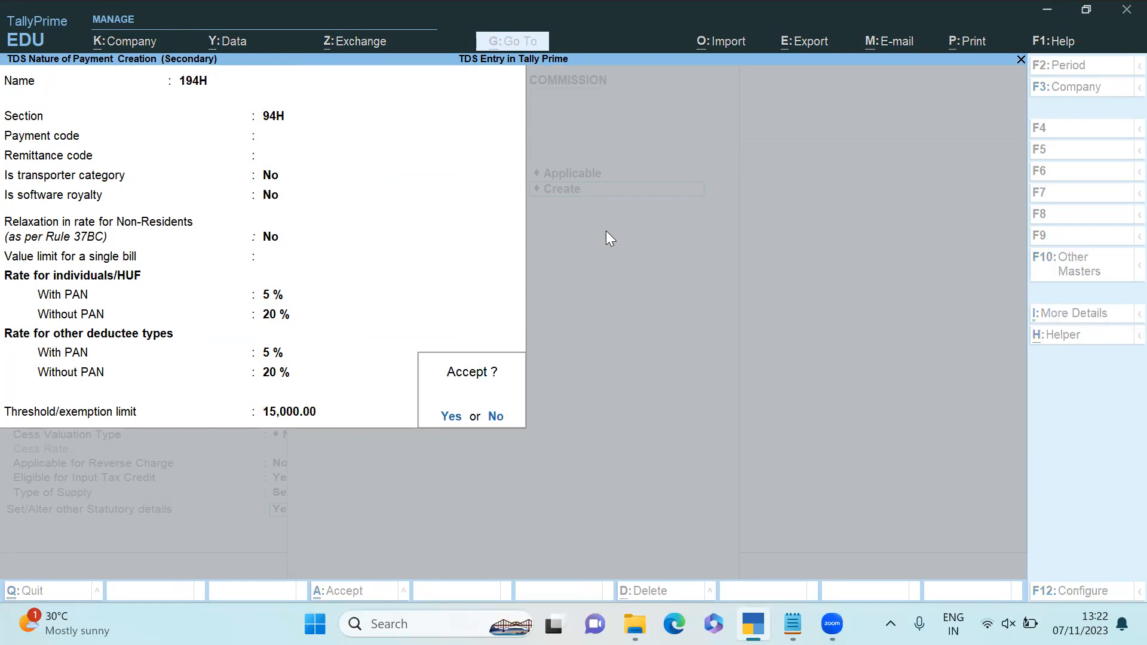
Save the COMMISSION ledger with nature of payment 194H and debit it 17,000.
key(y)
key(ctrl+a)
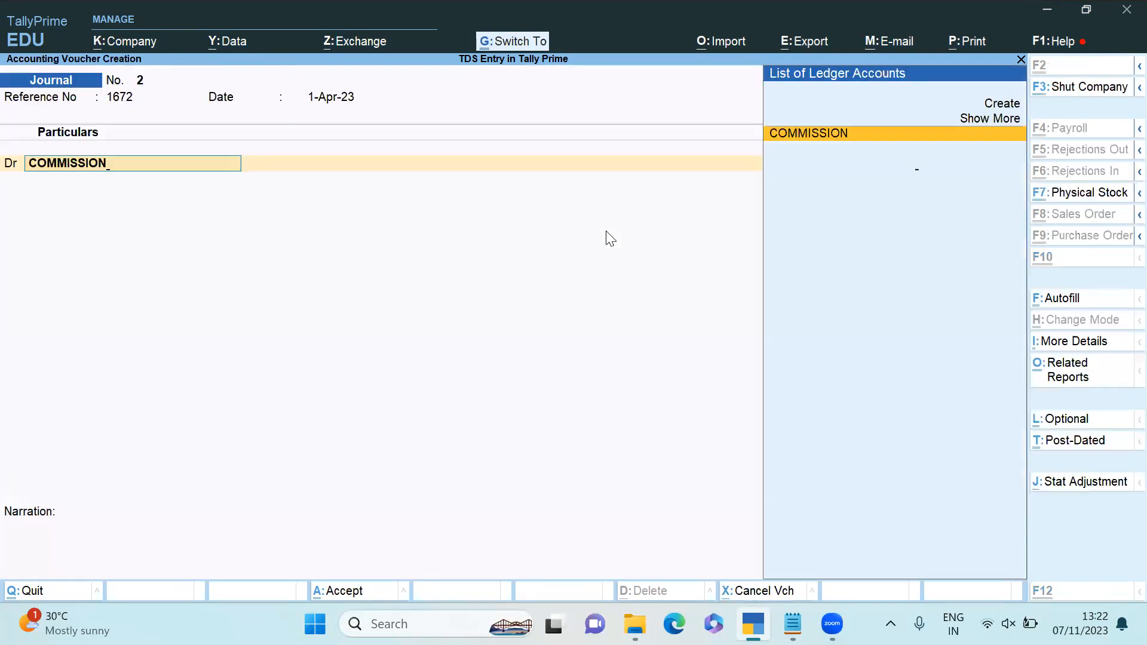
key(Return)
text(17000)
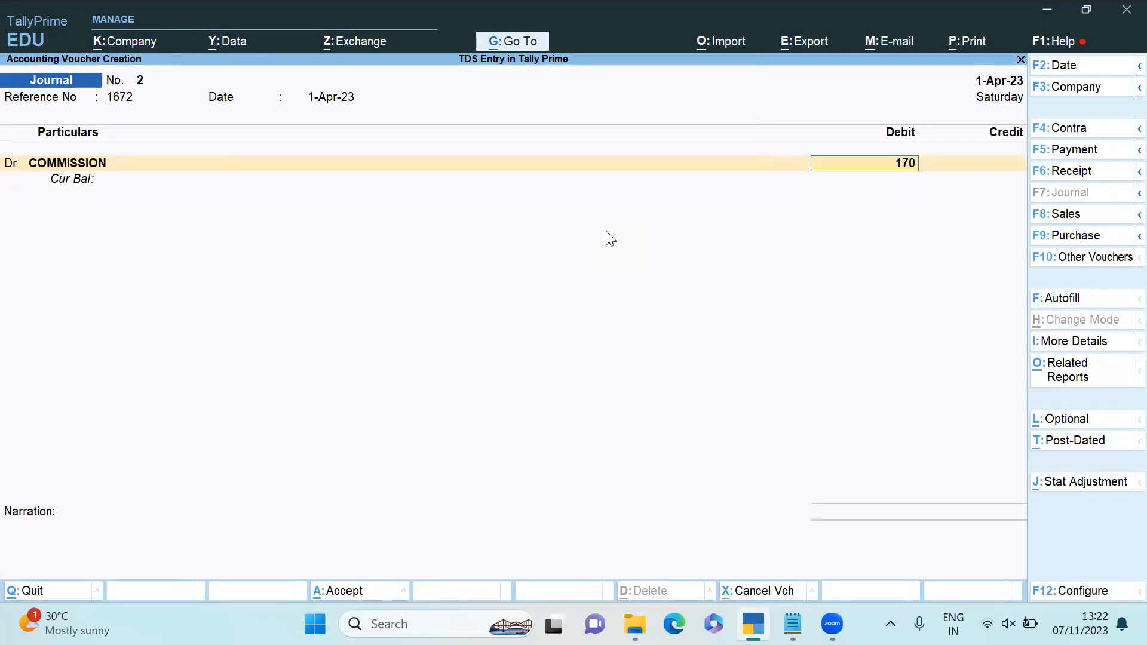
key(Return)
key(Return)
key(Return)
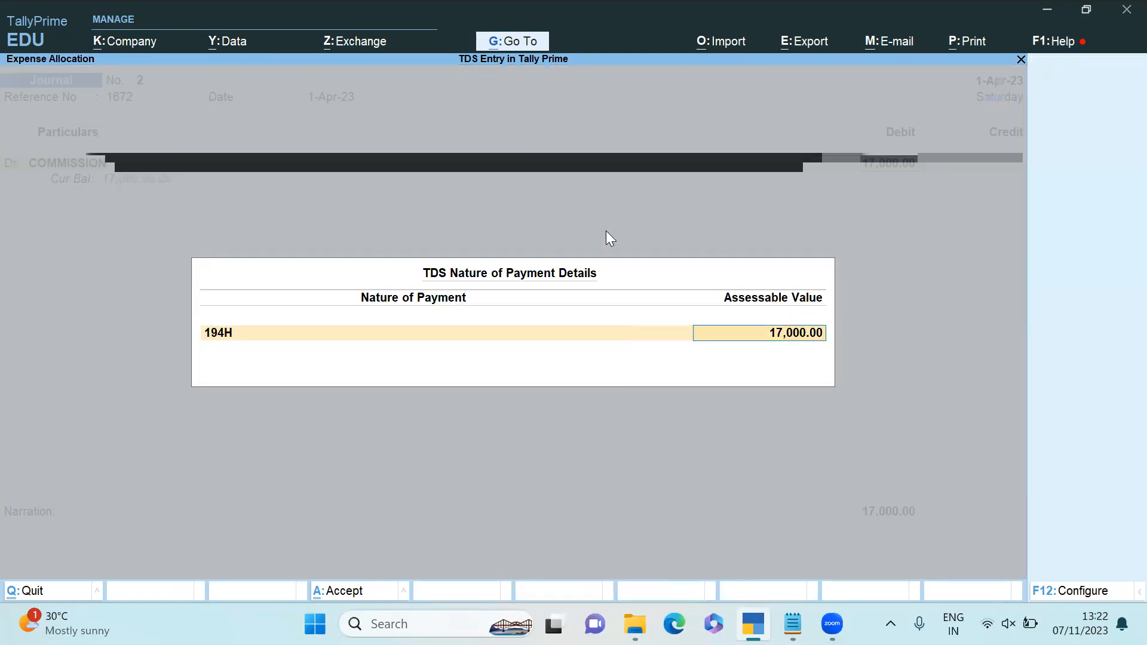
key(Return)
Add an INPUT CGST debit line of 1,530, calculated as 9% of 17,000.
text(dr)
key(Return)
text(INPU)
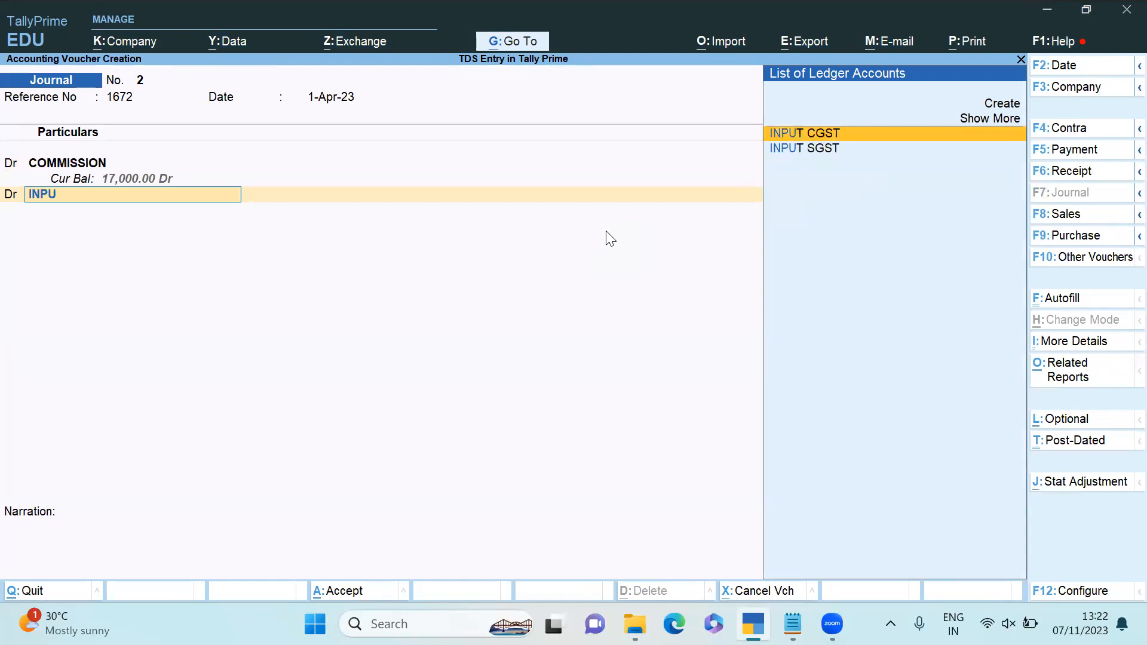
key(Return)
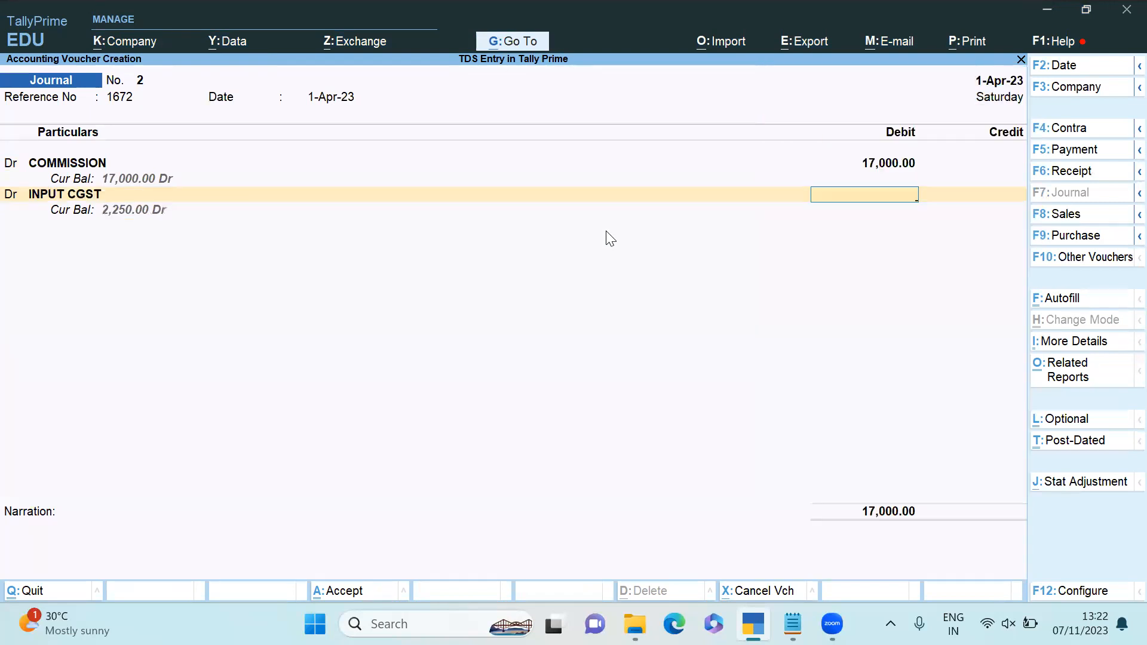
key(ctrl+n)
text(170)
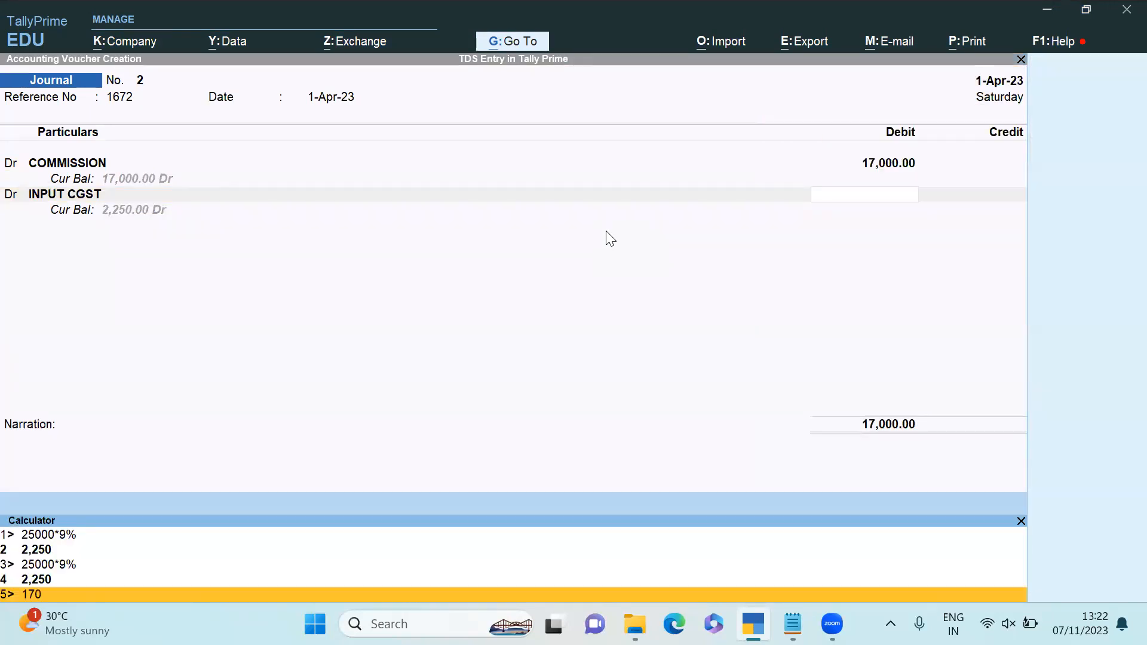
text(00*9%)
key(Return)
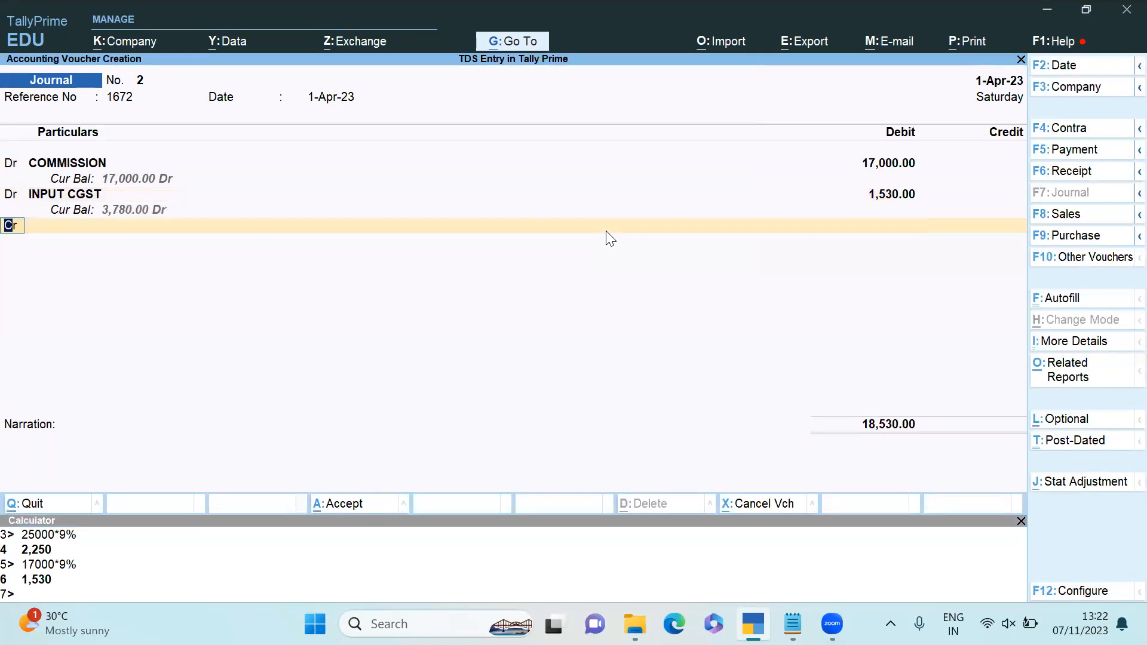
Add an INPUT SGST debit line of 1,530.
key(d)
key(Return)
text(INPUT SGS)
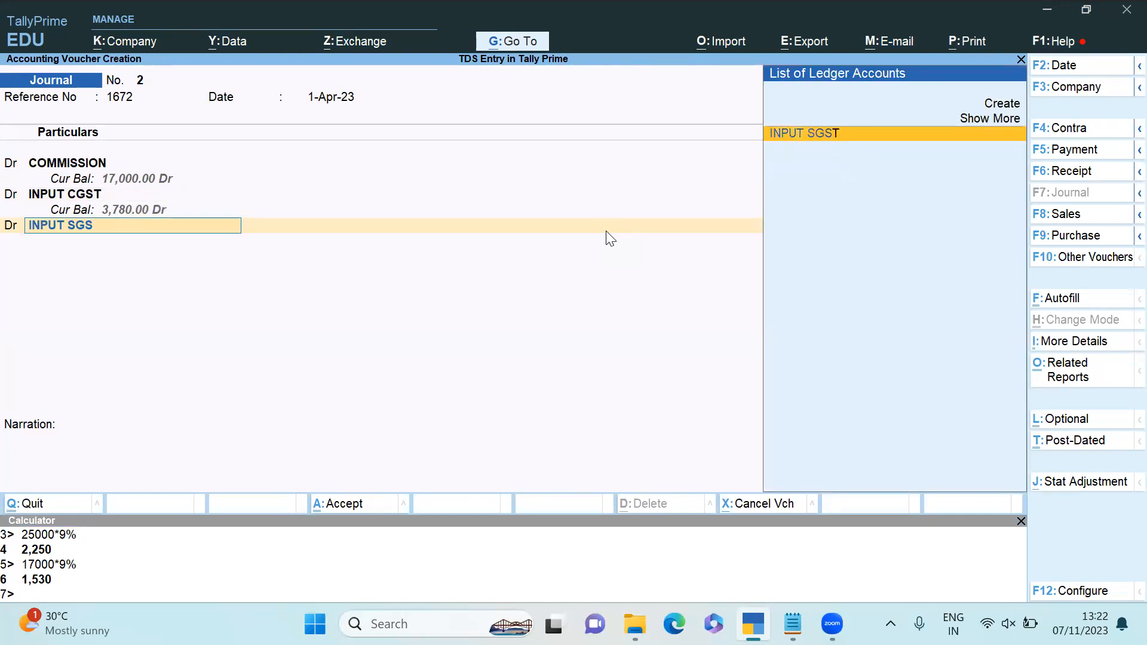
key(Return)
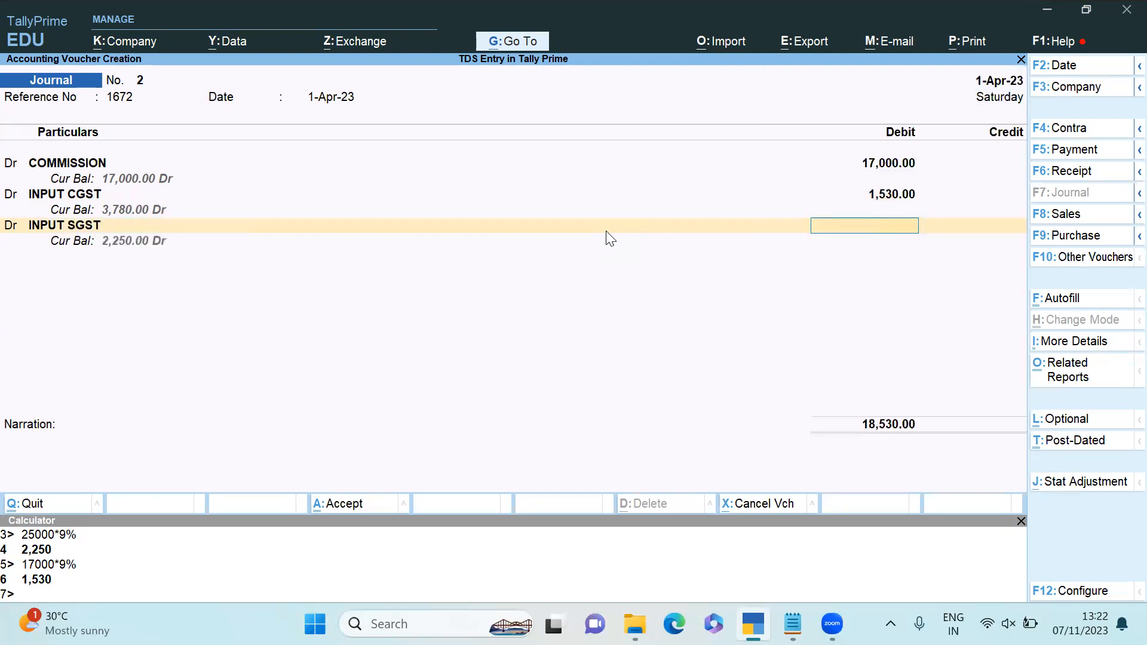
text(1530)
key(Return)
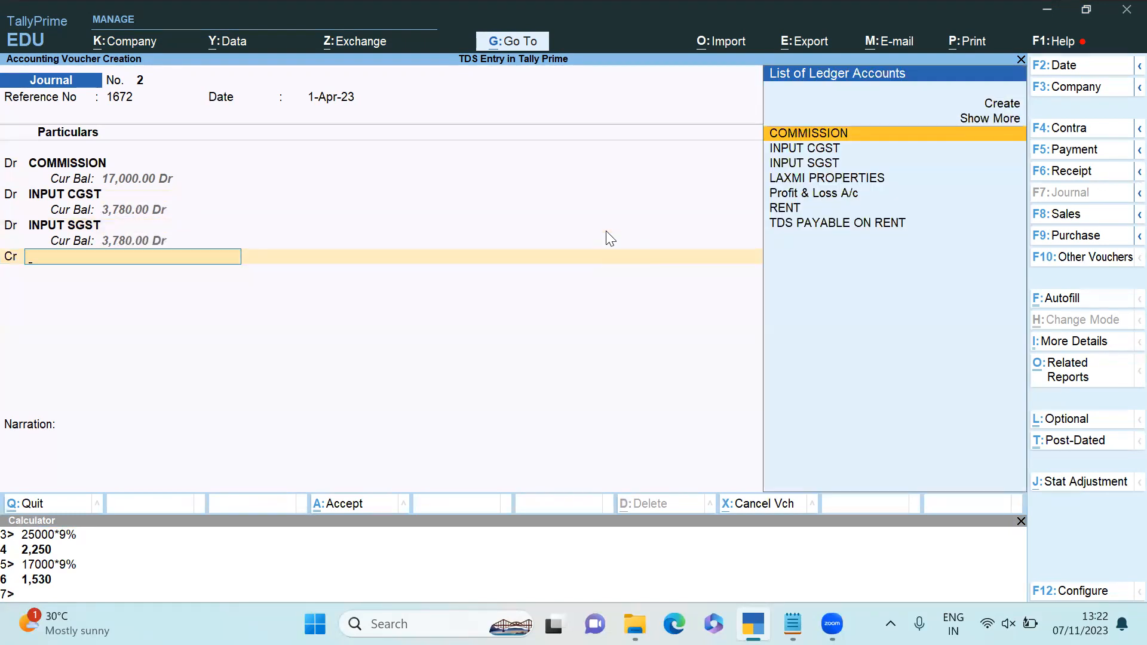
key(alt+c)
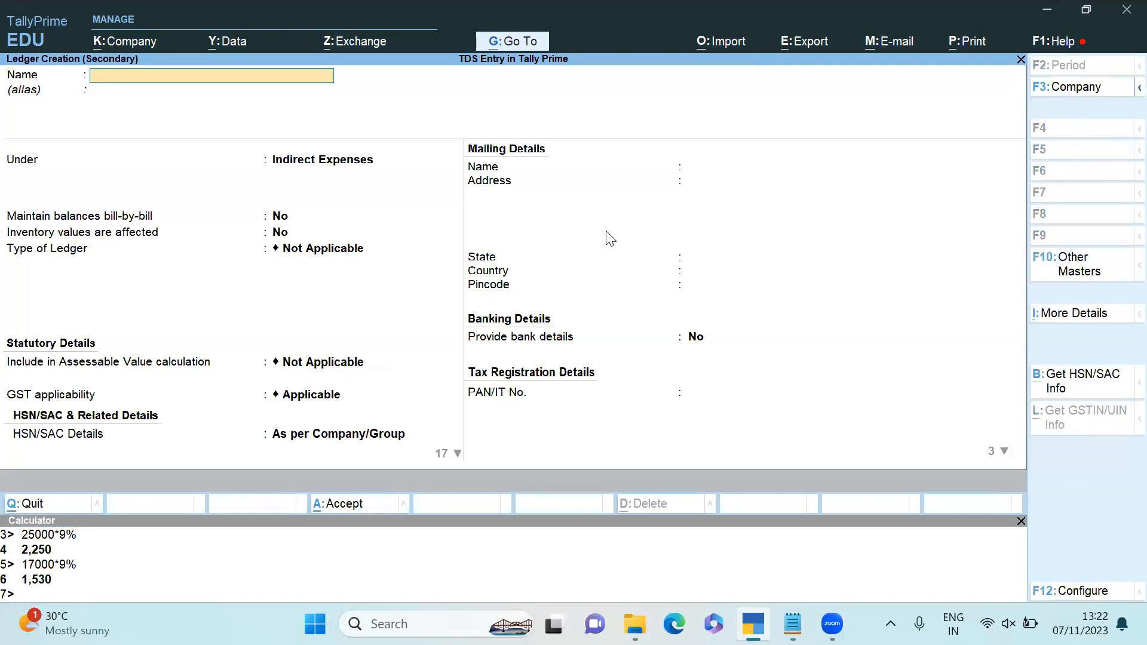
Create a ROHAN AGENT ledger under Sundry Creditors and mark it TDS deductible.
text(ROHAN AGENT)
key(Return)
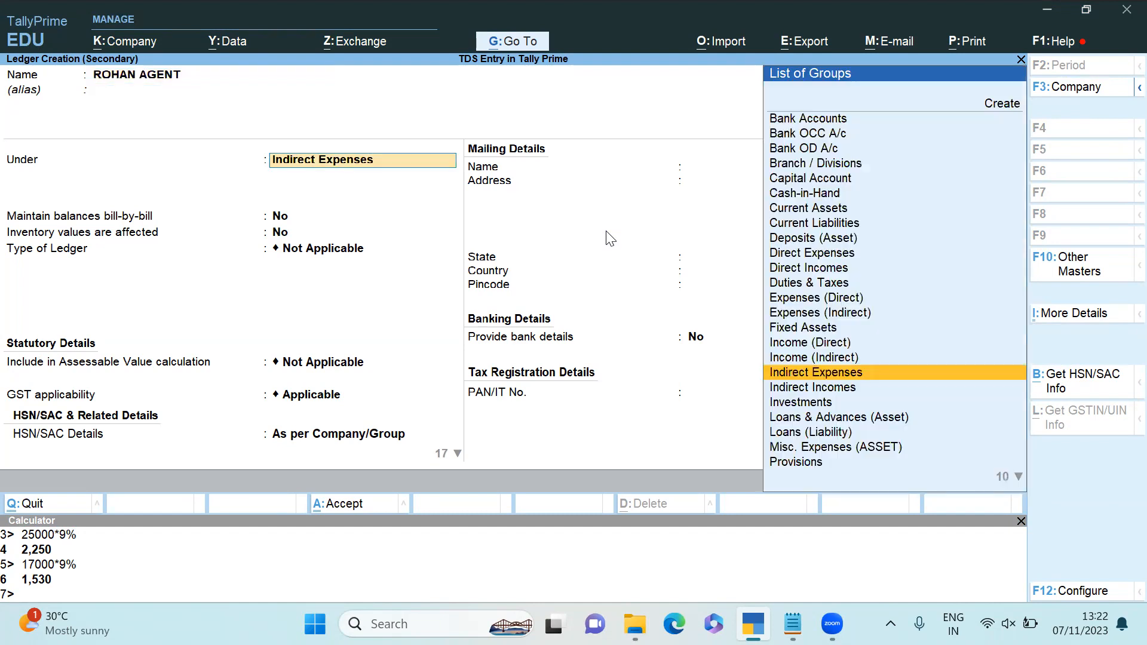
text(SUN)
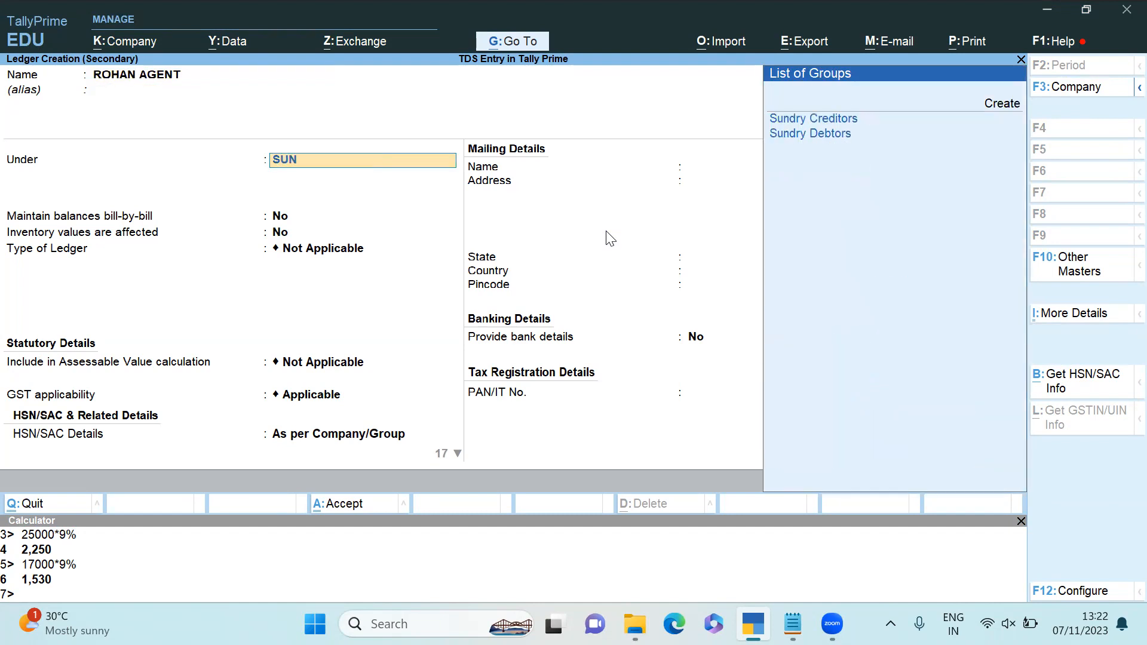
key(Return)
key(Return)
key(Return)
key(Return)
key(Return)
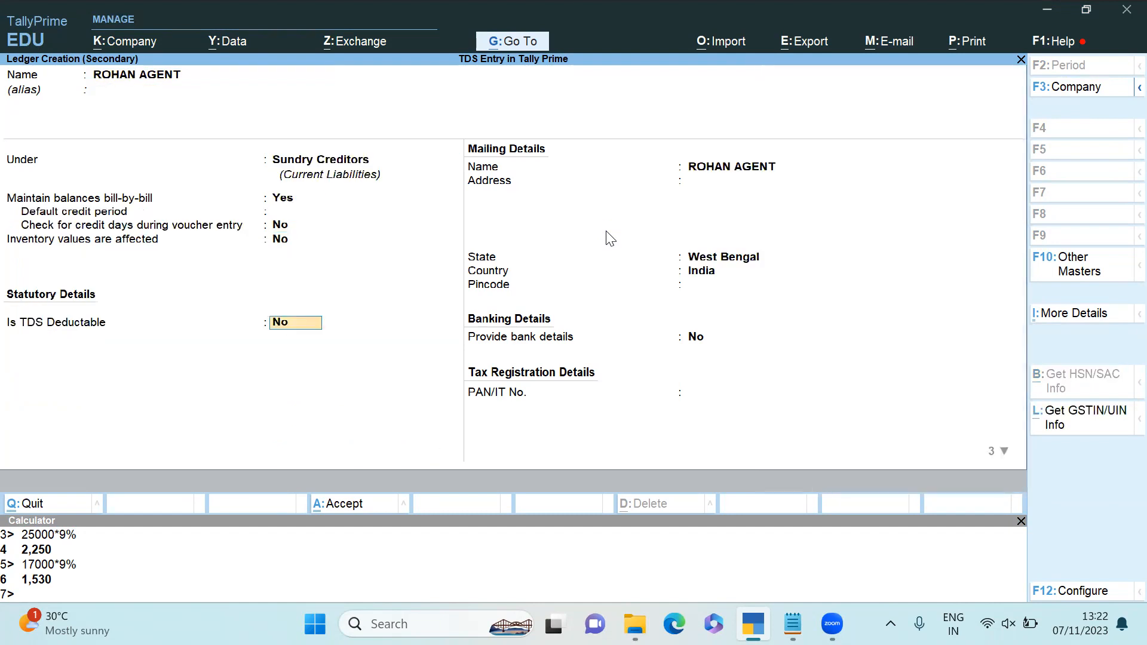
key(shift+Tab)
text(y)
key(Return)
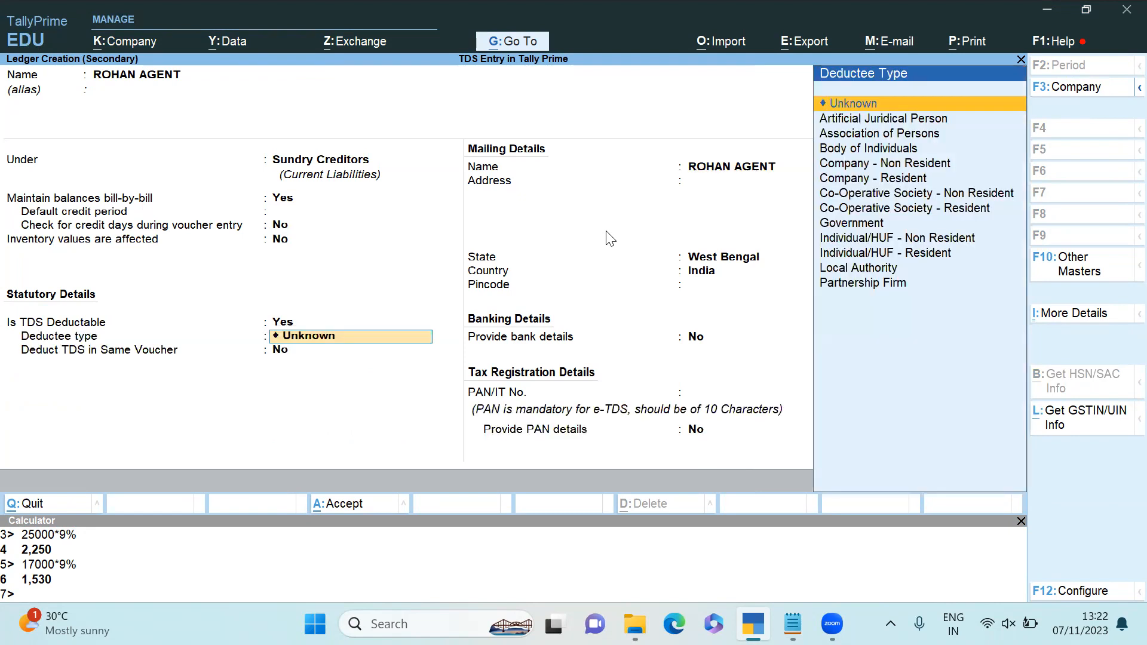
Set deductee type Individual/HUF - Resident, enter the agent's PAN, and leave GSTIN empty.
key(Down)
key(Down)
key(Down)
key(Down)
key(Down)
key(Down)
key(Down)
key(Down)
key(Down)
key(Down)
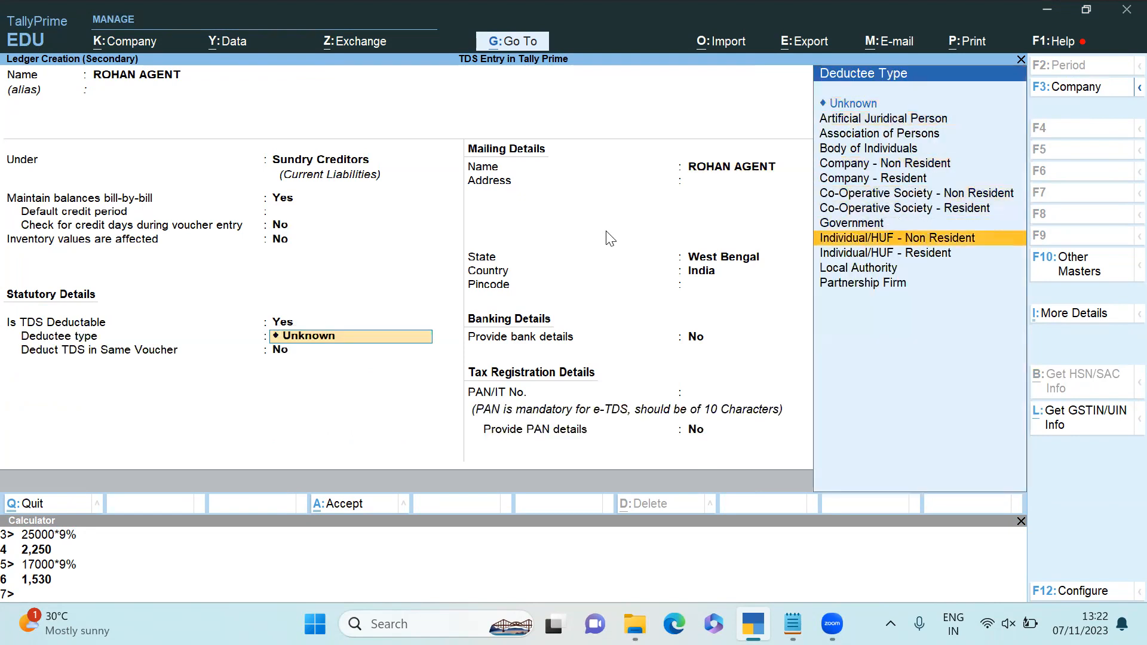
key(Return)
text(y)
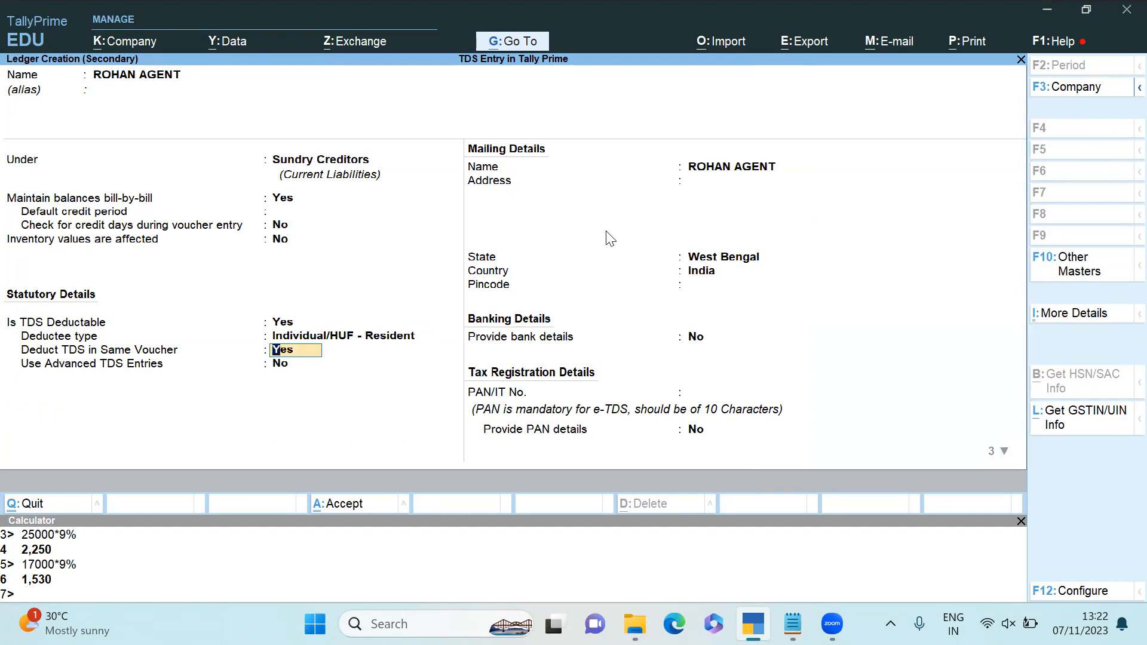
text(n)
key(Return)
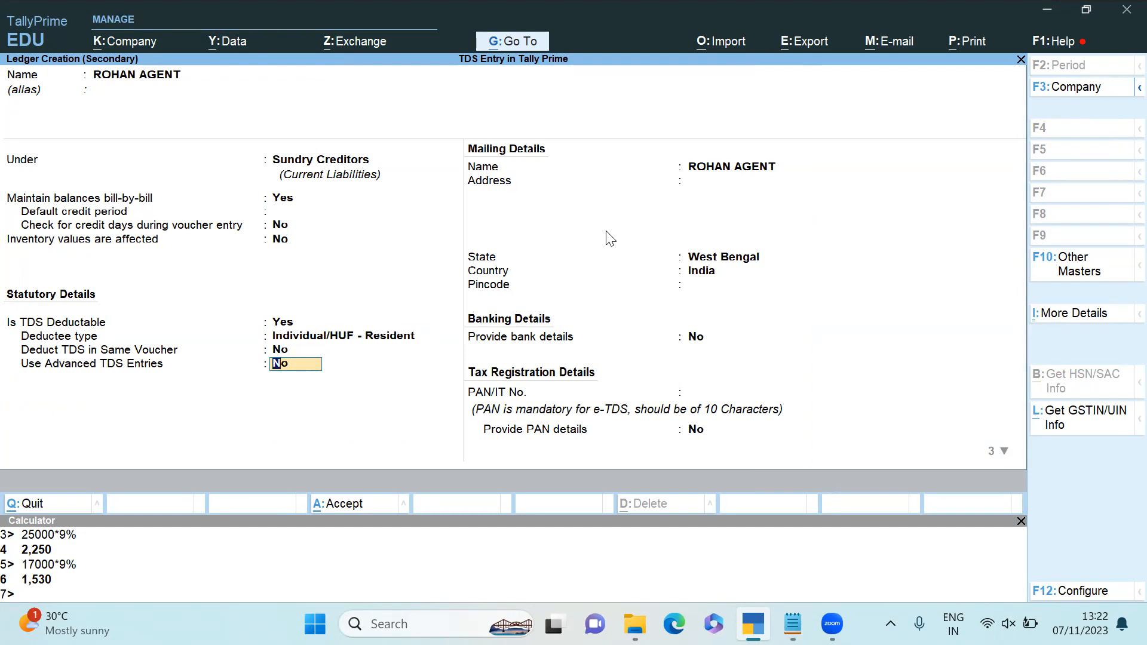
key(Return)
key(Return)
key(Return)
key(Return)
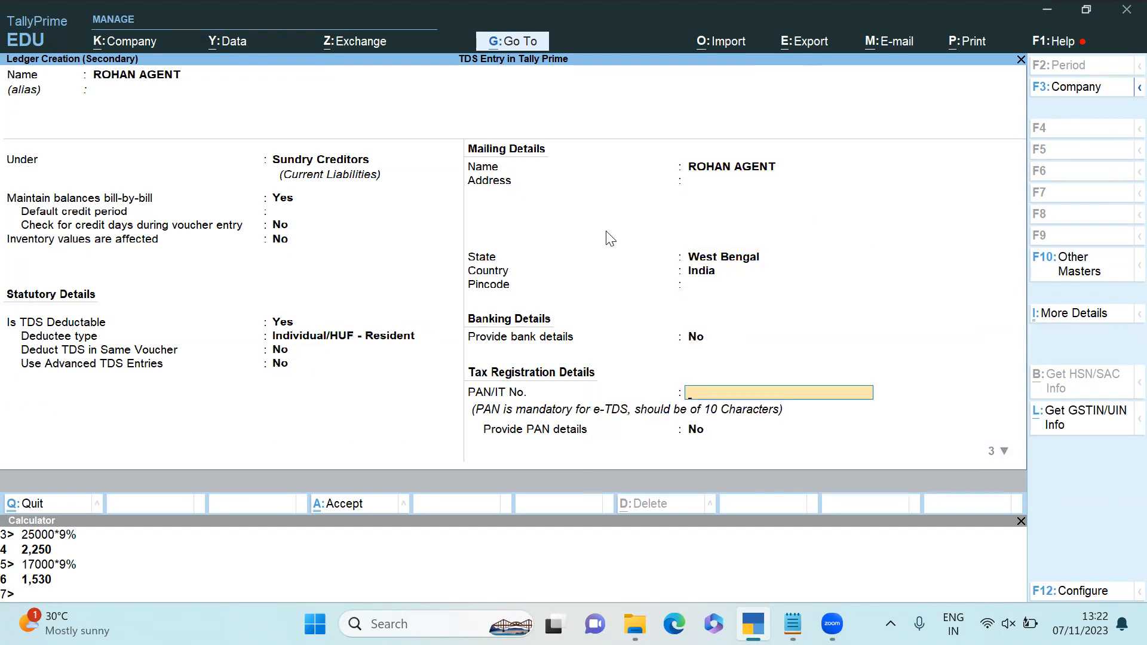
text(BVNPD1600E)
key(Return)
key(Return)
key(Return)
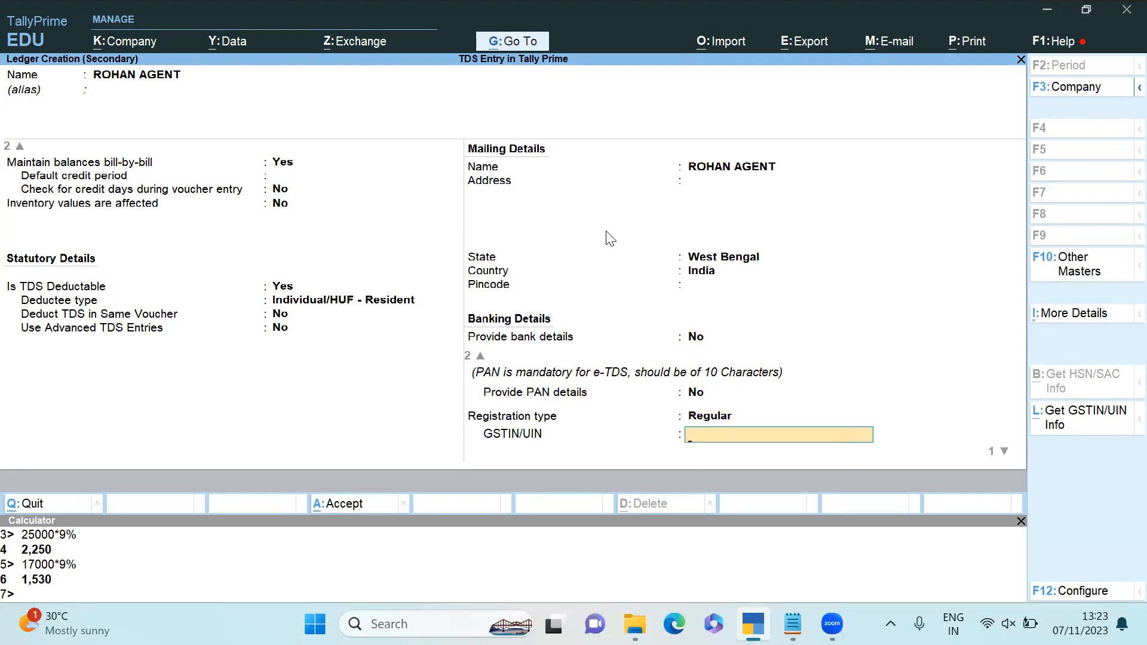
key(Return)
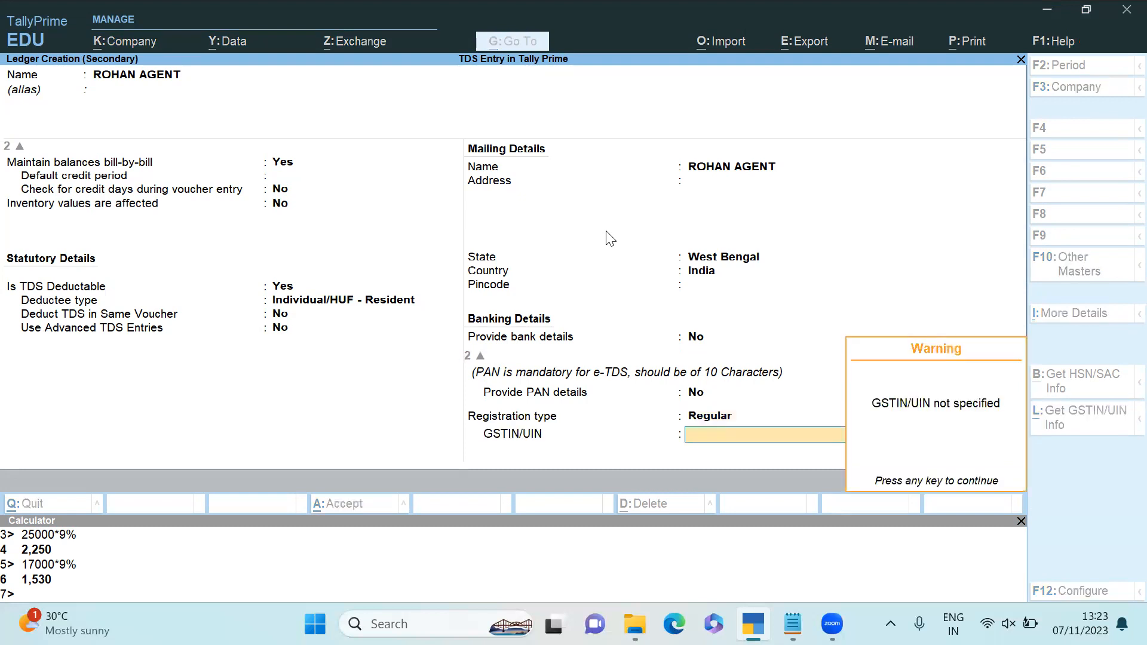
key(Return)
key(Up)
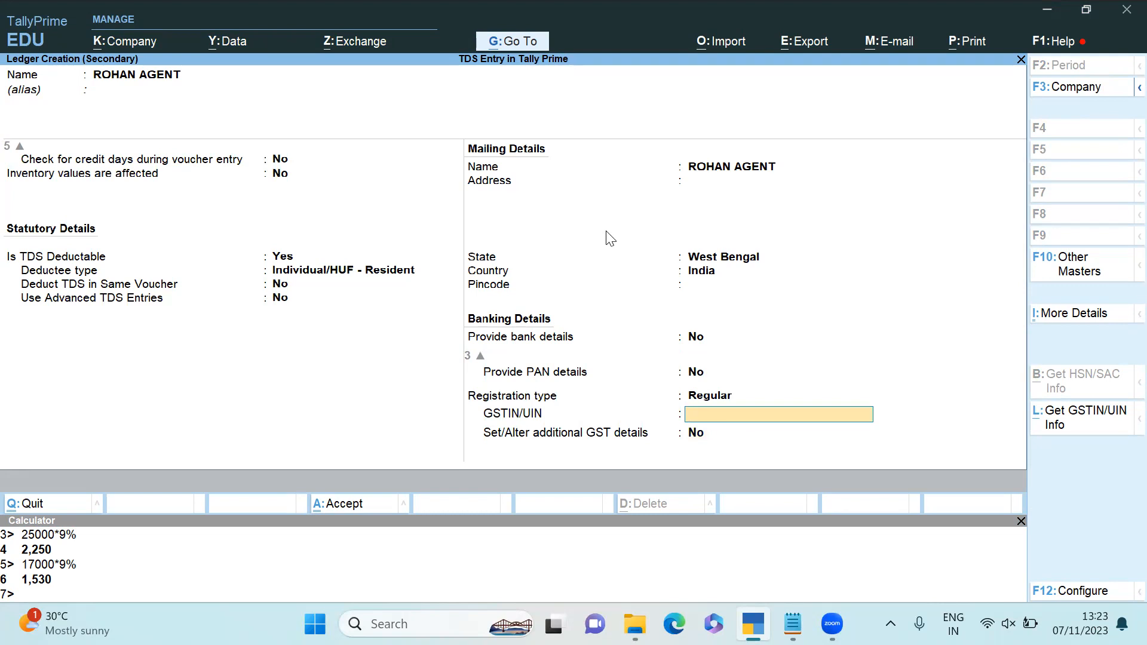
key(ctrl)
Credit ROHAN AGENT 20,060.00 as new bill reference 1672 and save Journal No. 2.
key(ctrl+a)
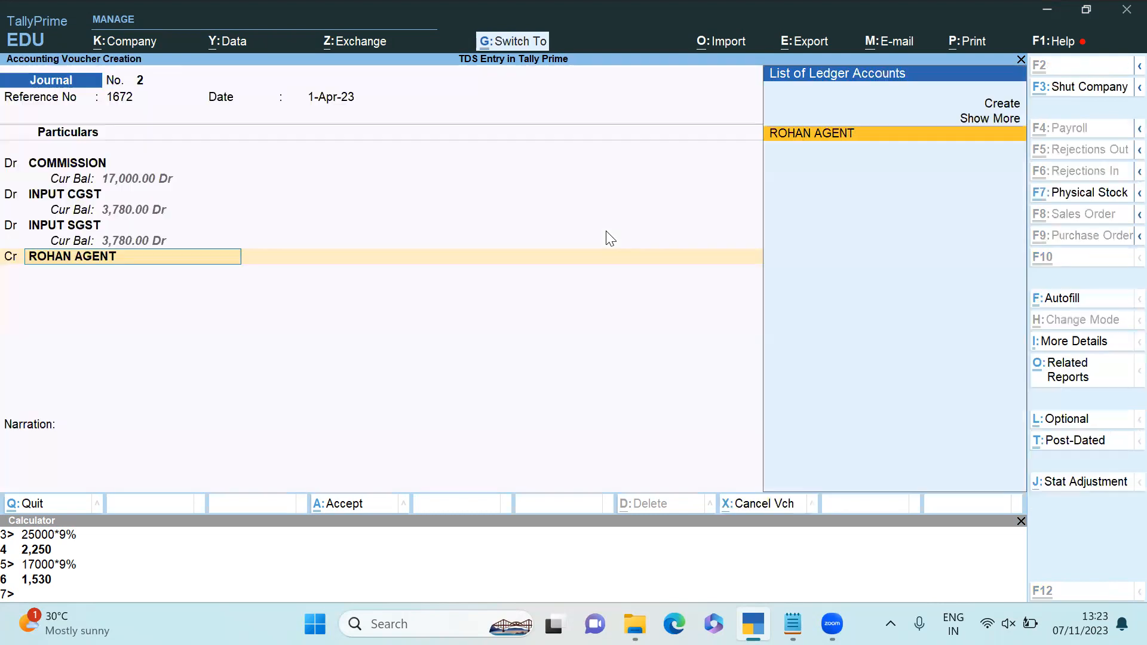
key(Return)
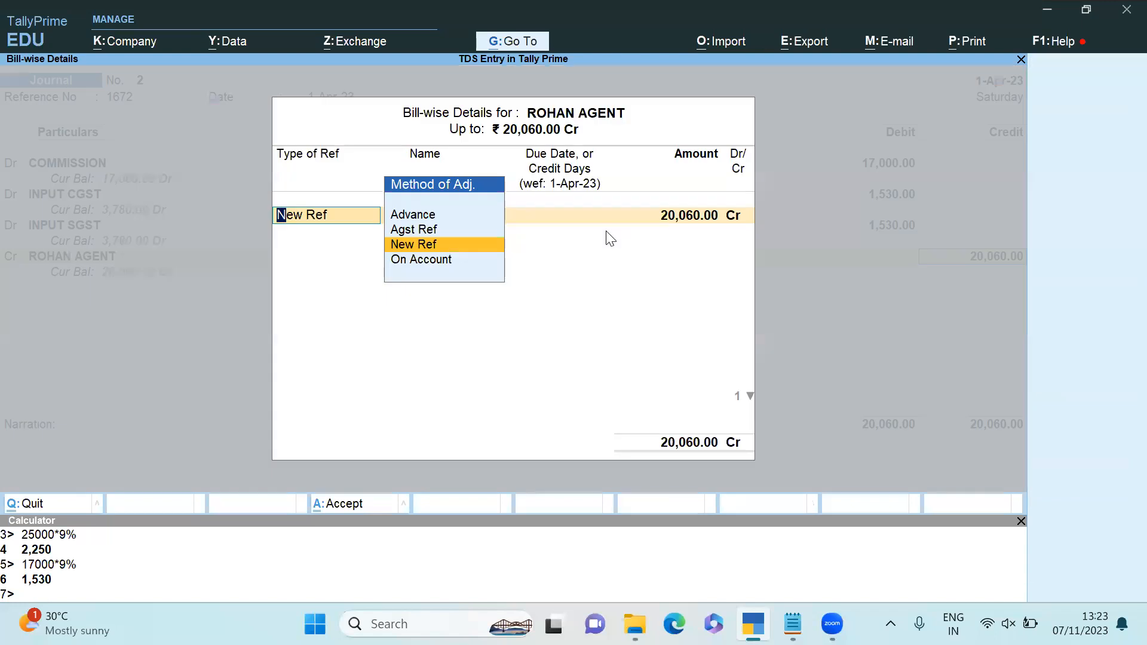
key(Return)
key(Return)
key(Return)
key(Return)
key(Return)
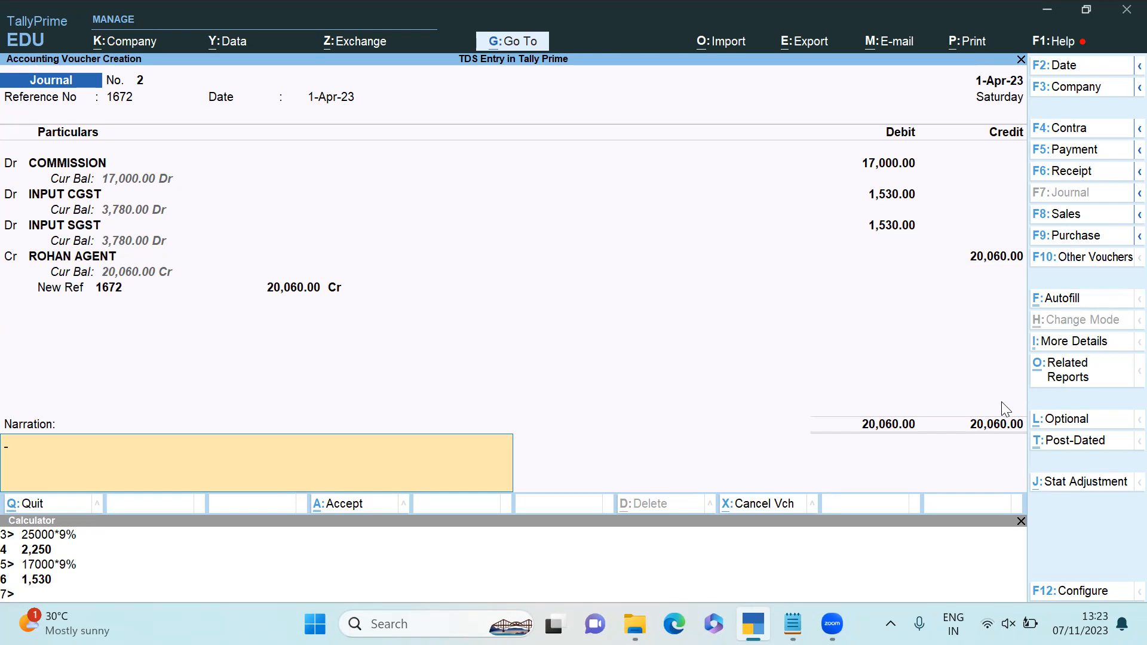
key(BackSpace)
key(BackSpace)
key(BackSpace)
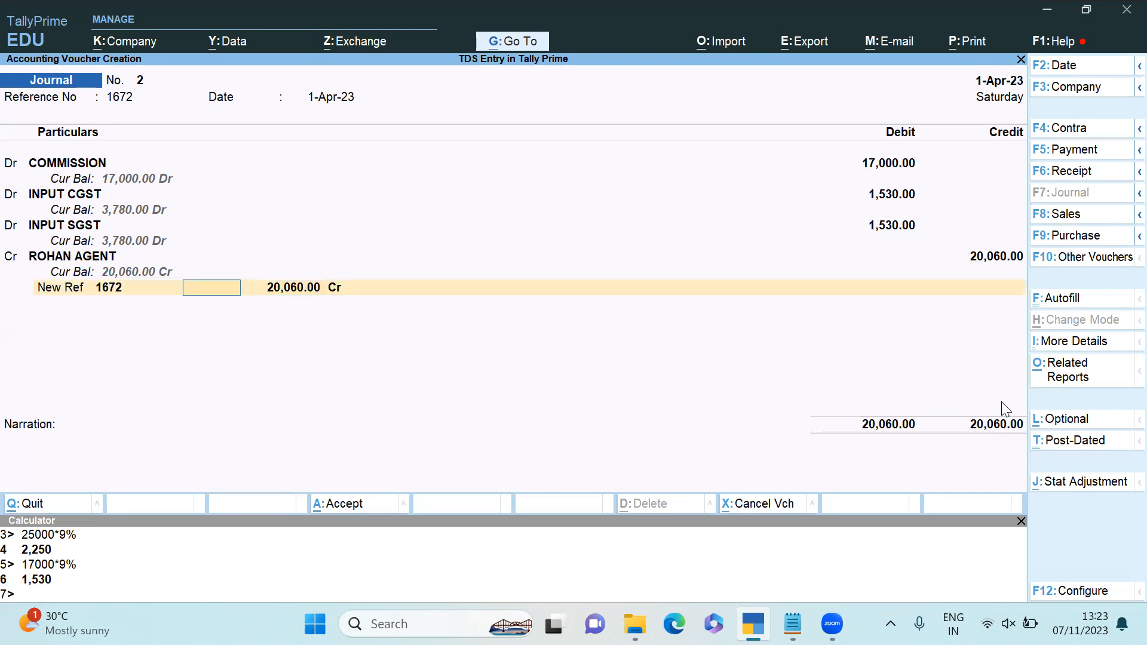
key(Return)
key(Return)
key(Return)
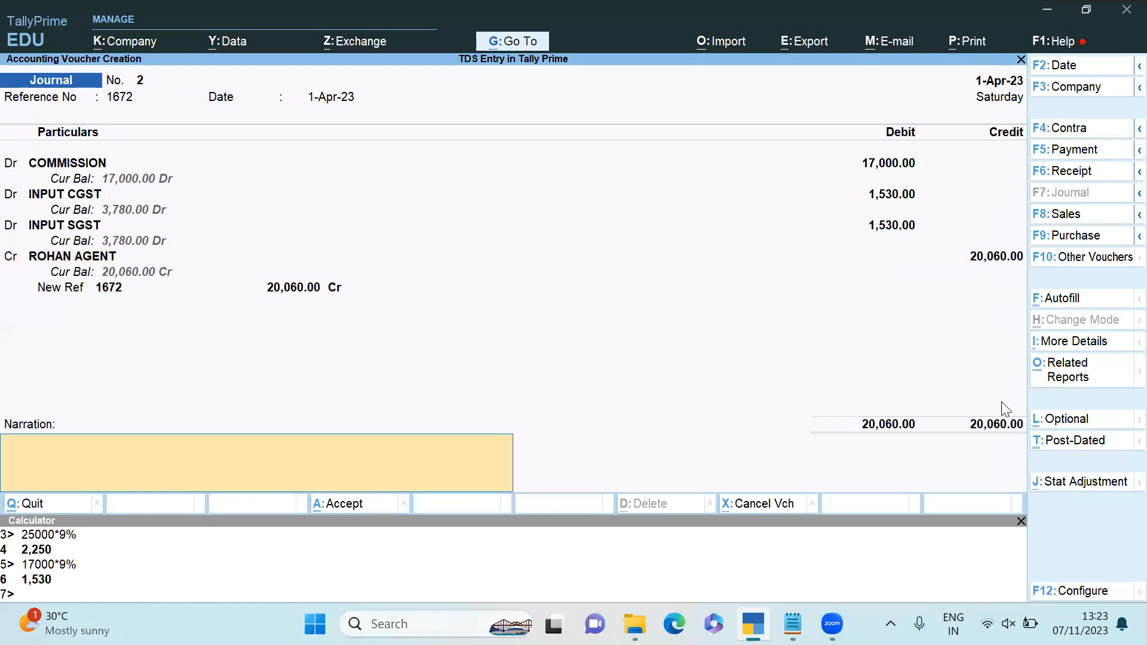
key(Return)
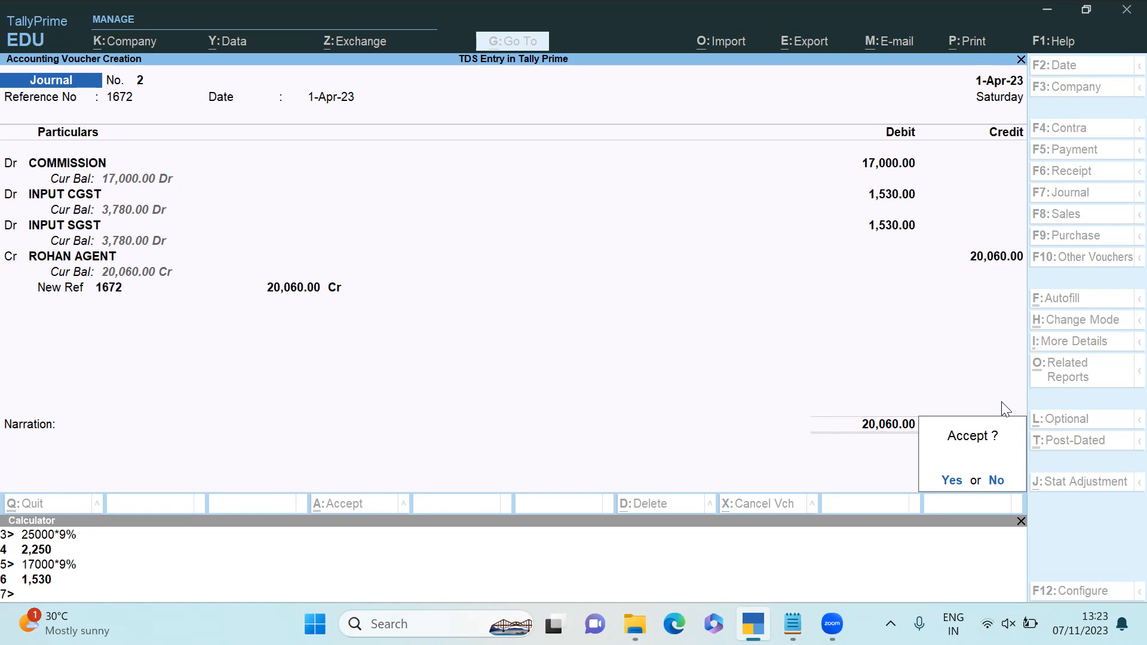
key(Return)
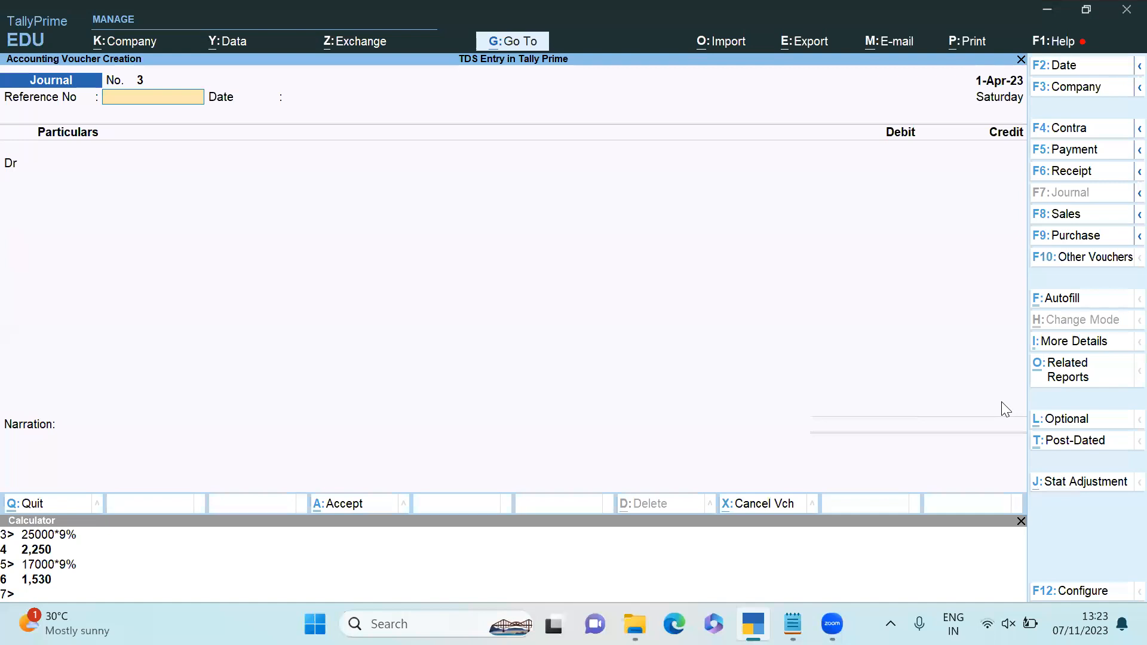
Abandon the empty new voucher and return to the main menu.
key(Return)
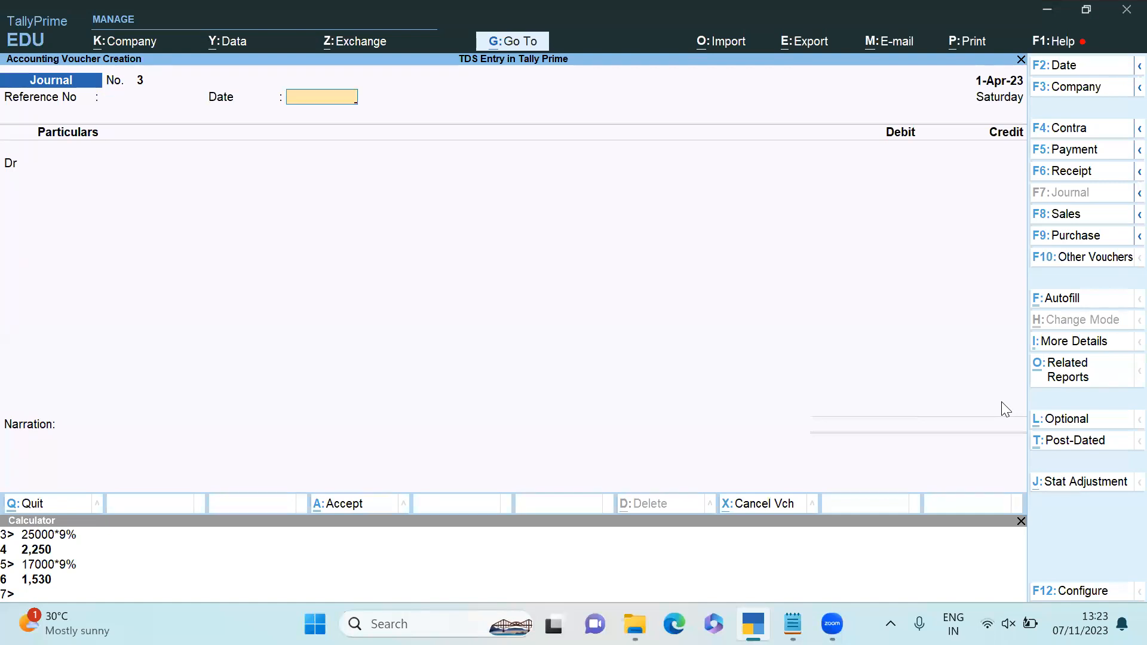
key(Return)
text(R)
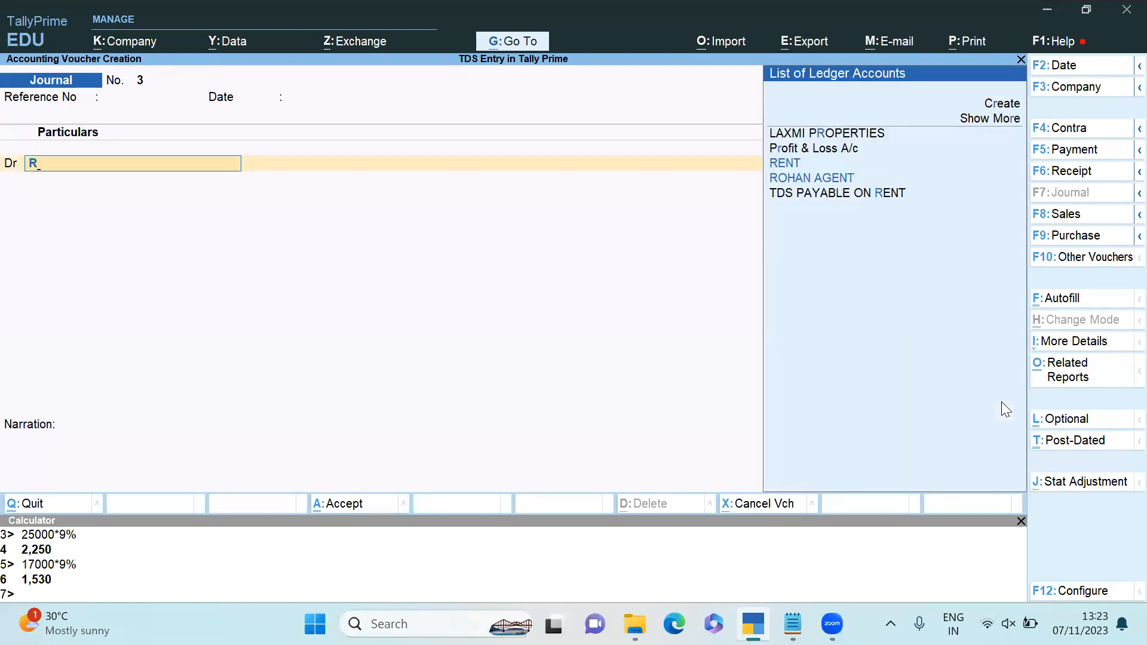
key(BackSpace)
key(Escape)
key(Return)
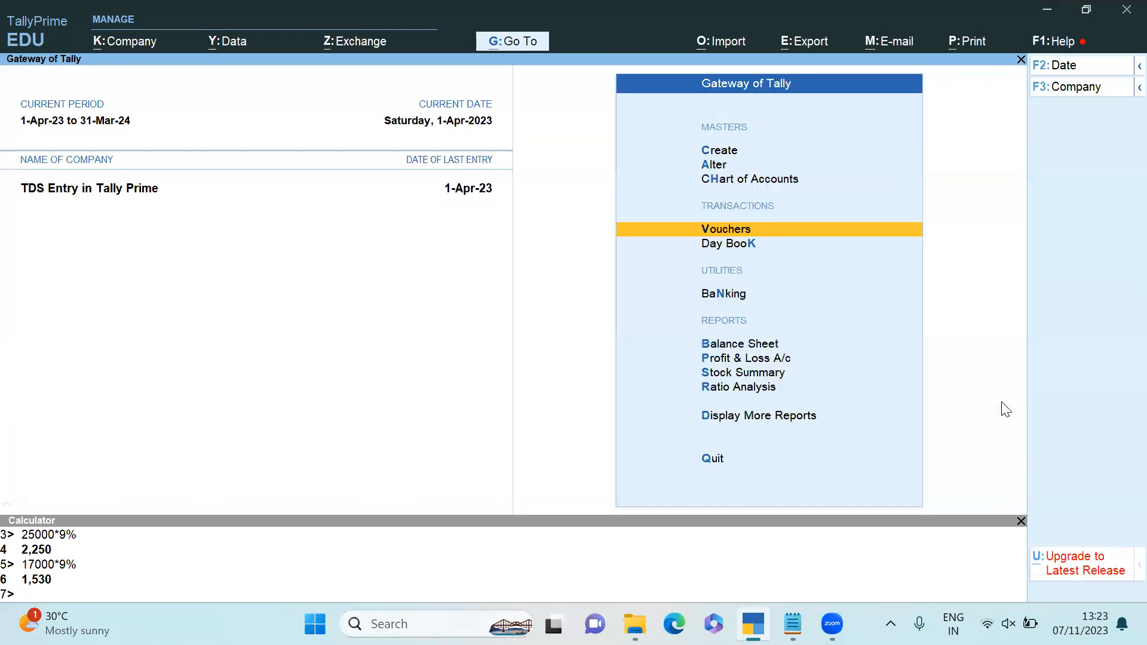
Review Form 26Q's Deduction at Normal Rate rows for LAXMI PROPERTIES and the agent.
key(d)
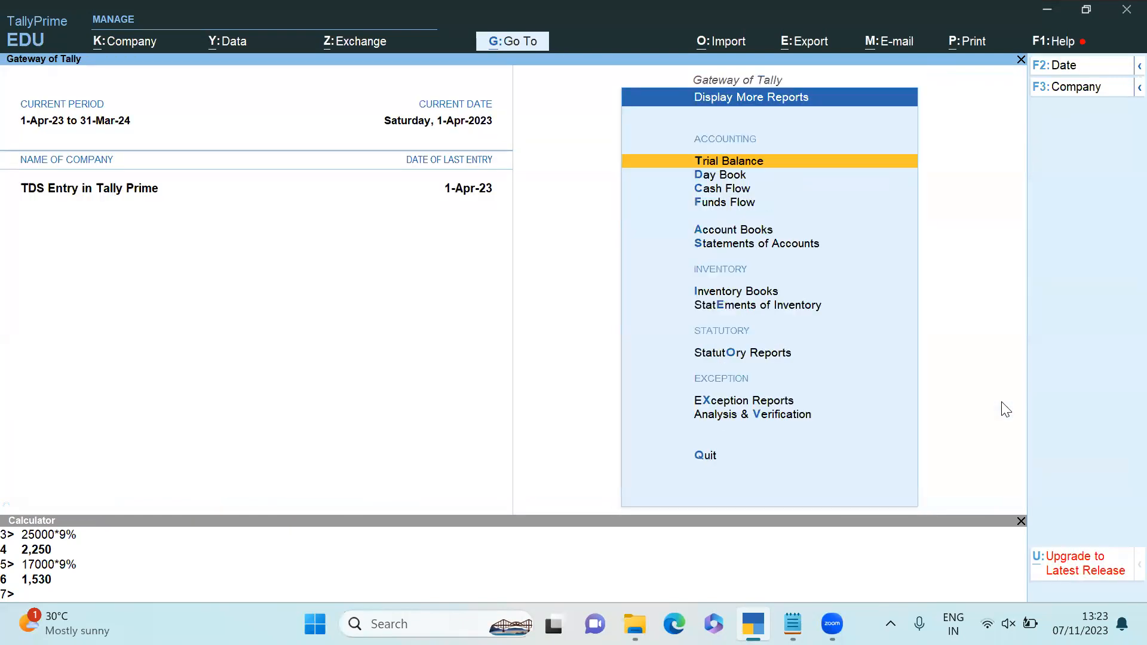
key(o)
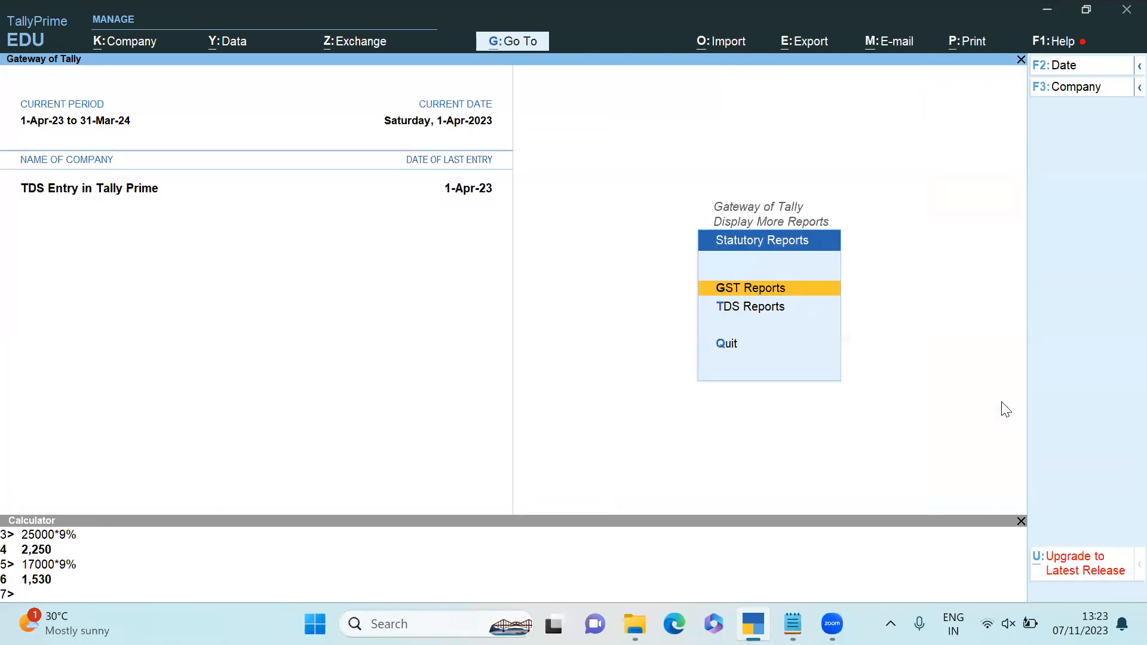
key(t)
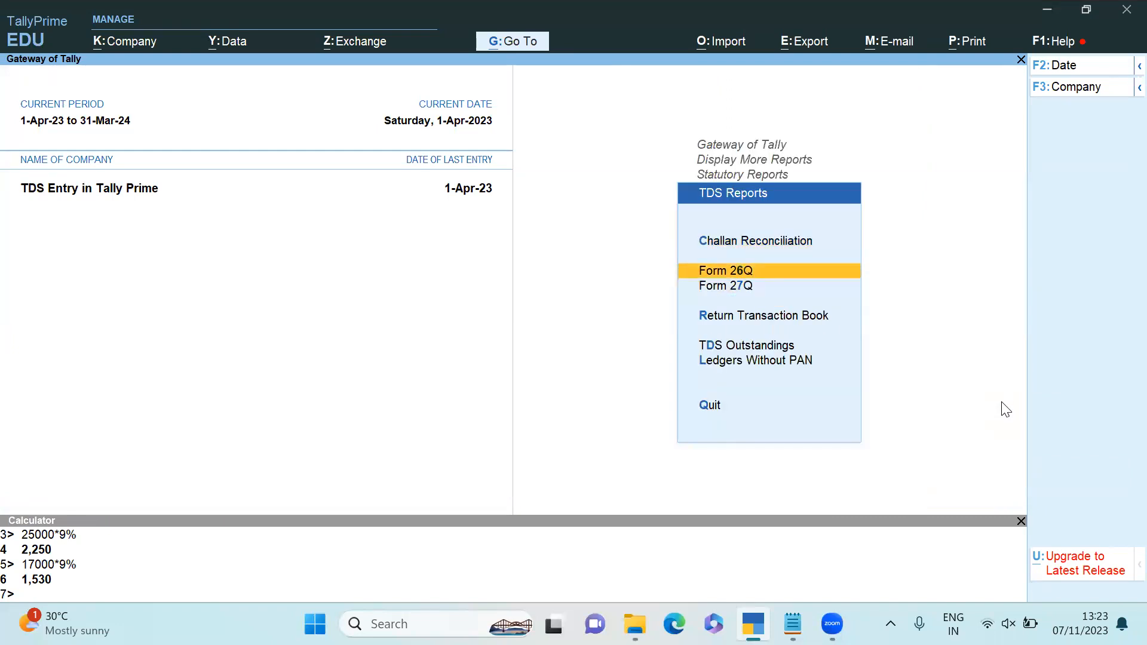
key(Return)
key(Down)
key(Down)
key(Down)
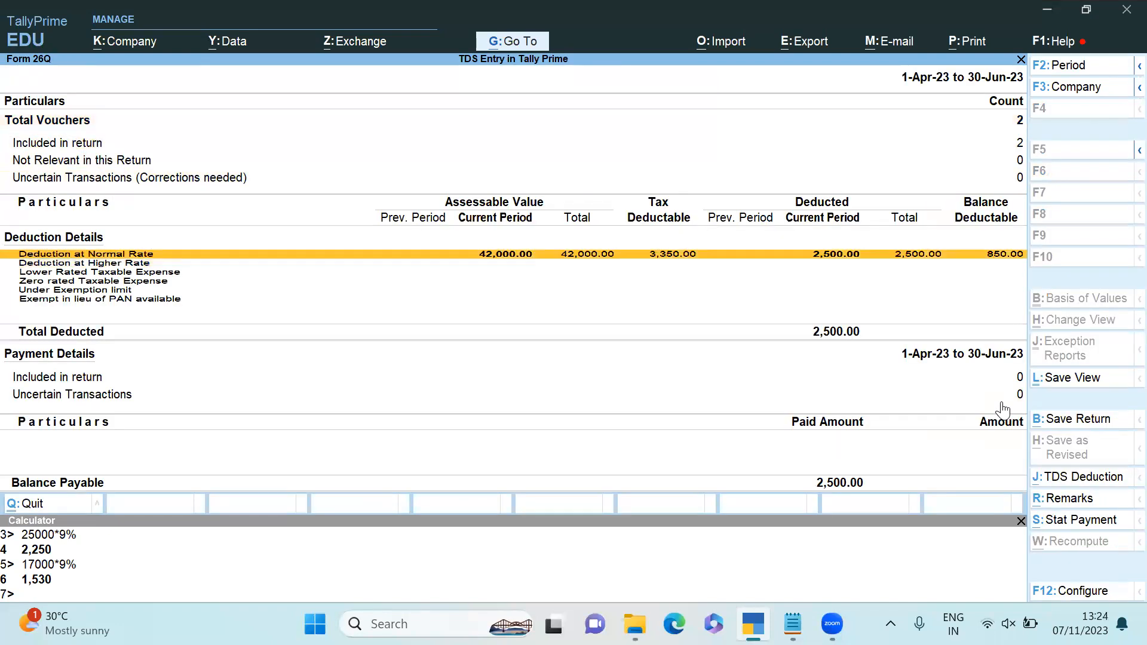
key(Return)
key(Down)
key(Up)
key(Down)
key(Up)
key(Down)
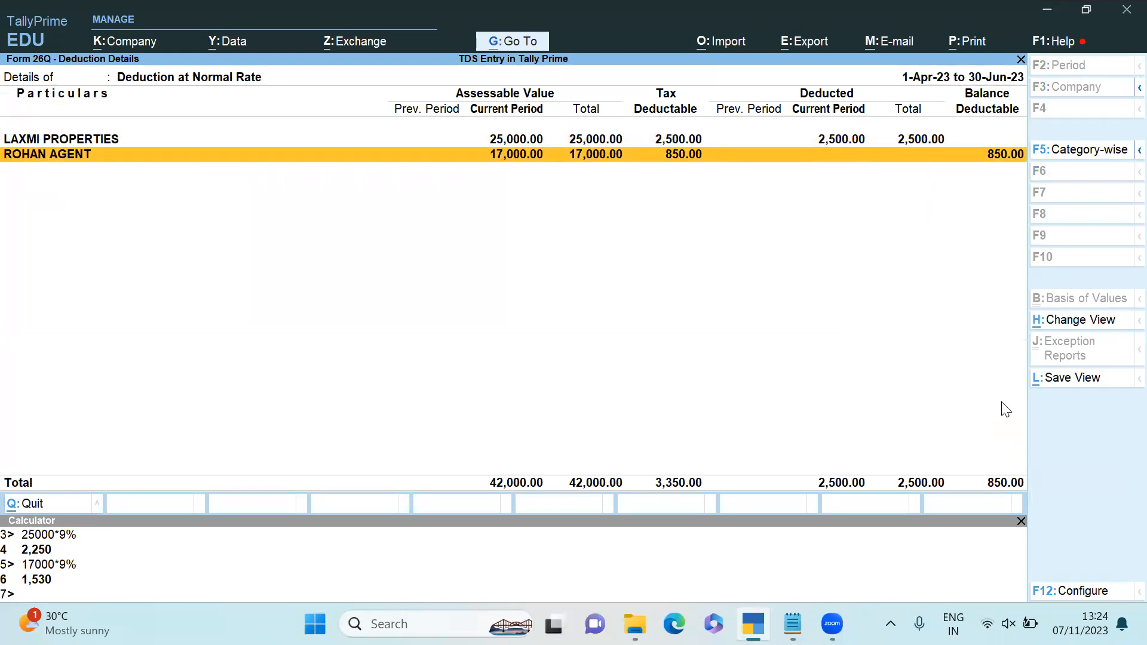
key(Escape)
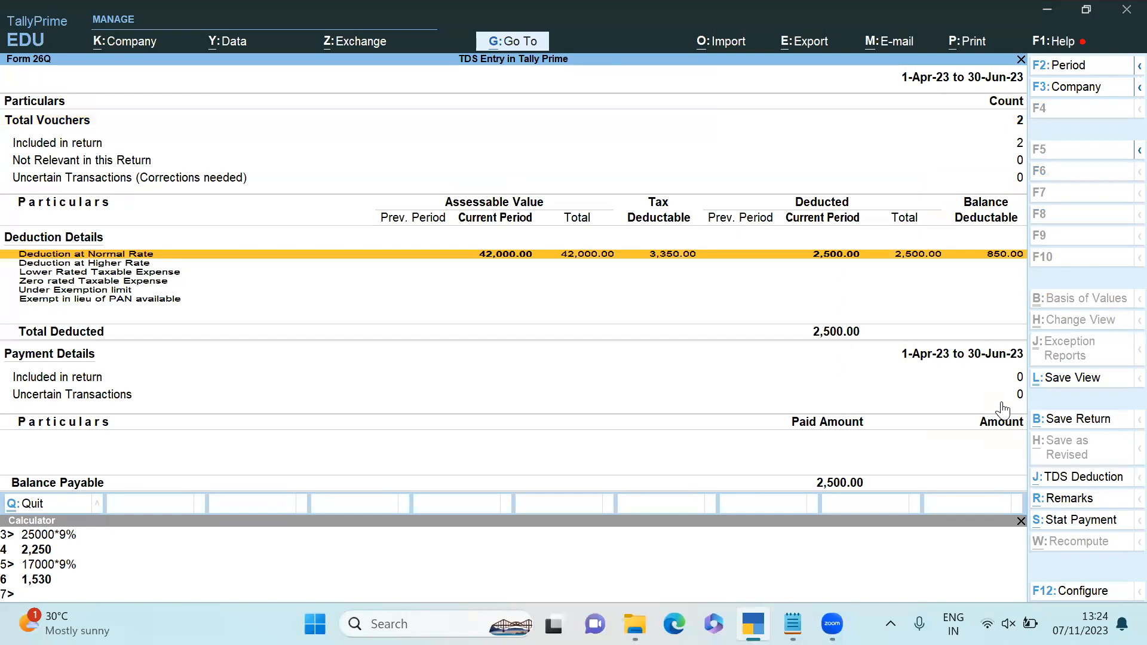
key(Escape)
key(Escape)
key(Escape)
Return to the Gateway and start a new journal voucher.
key(Up)
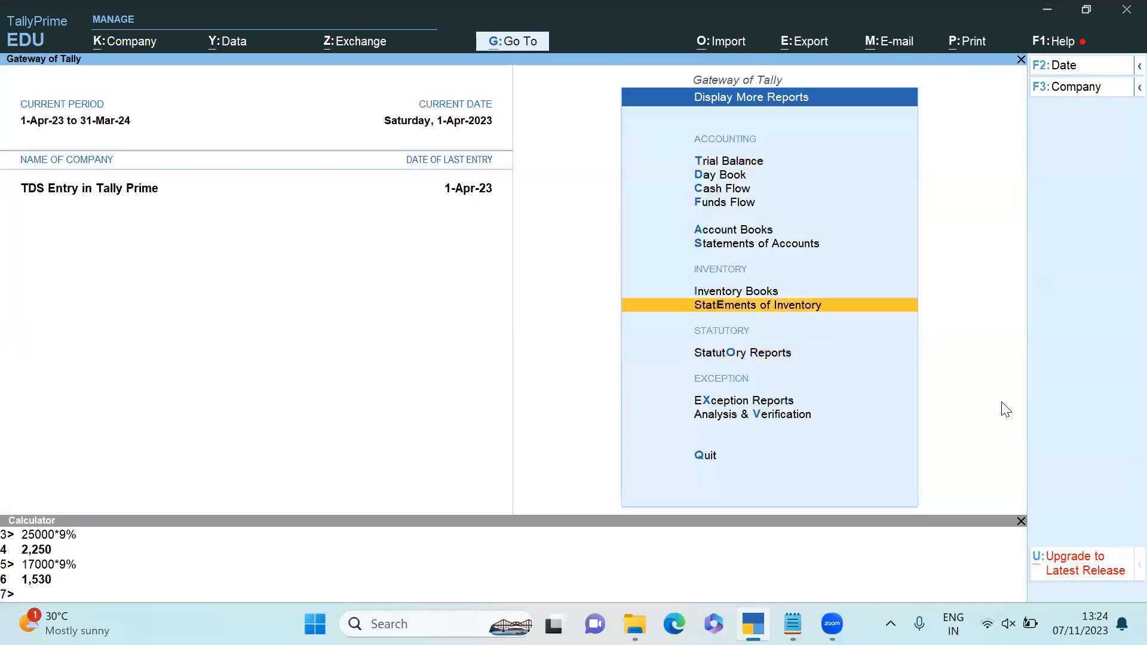
key(Up)
key(Up)
key(Up)
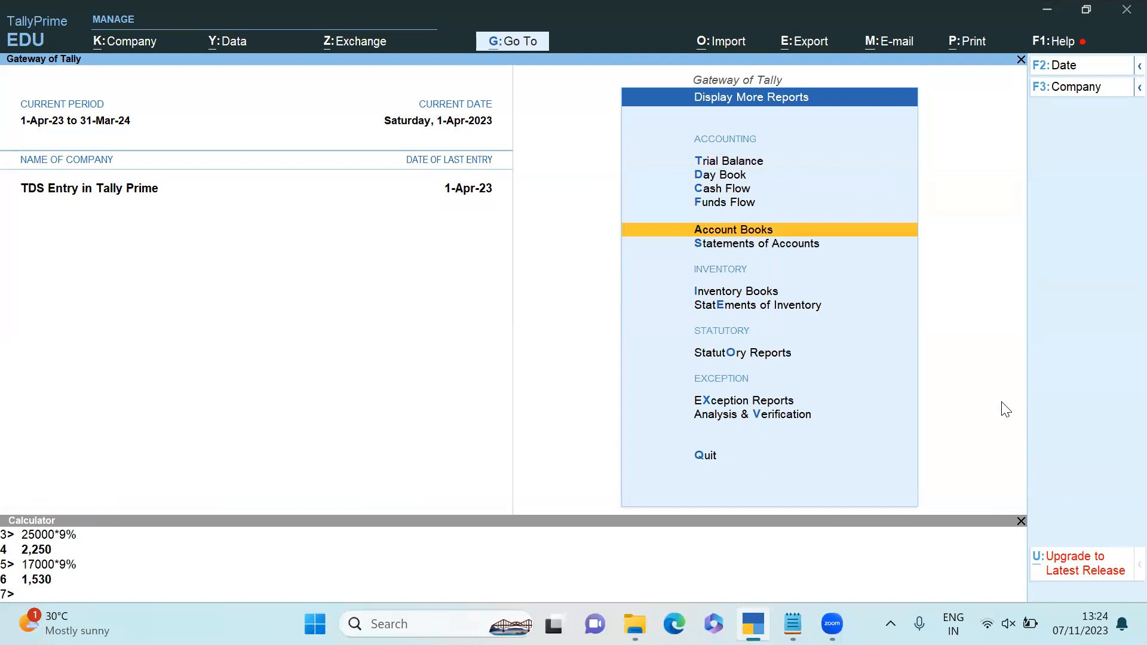
key(Escape)
key(Up)
key(Up)
key(Up)
key(Up)
key(Up)
key(Up)
key(Up)
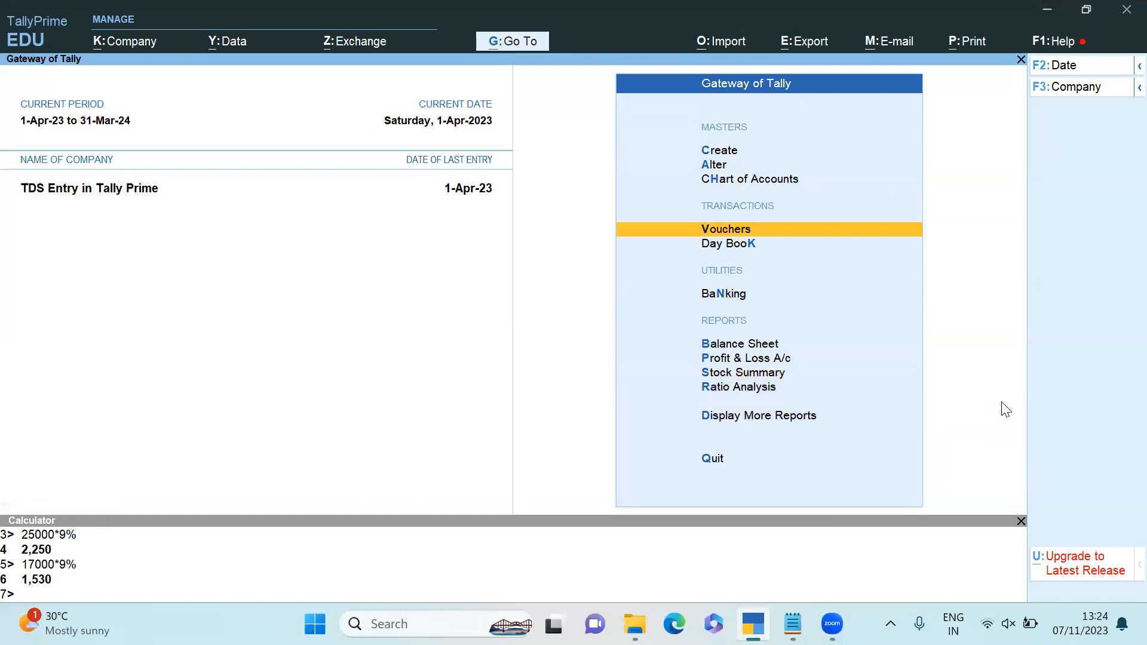
key(Return)
Enter reference 156 and debit ROHAN AGENT 1 against bill 1672.
text(156)
key(Return)
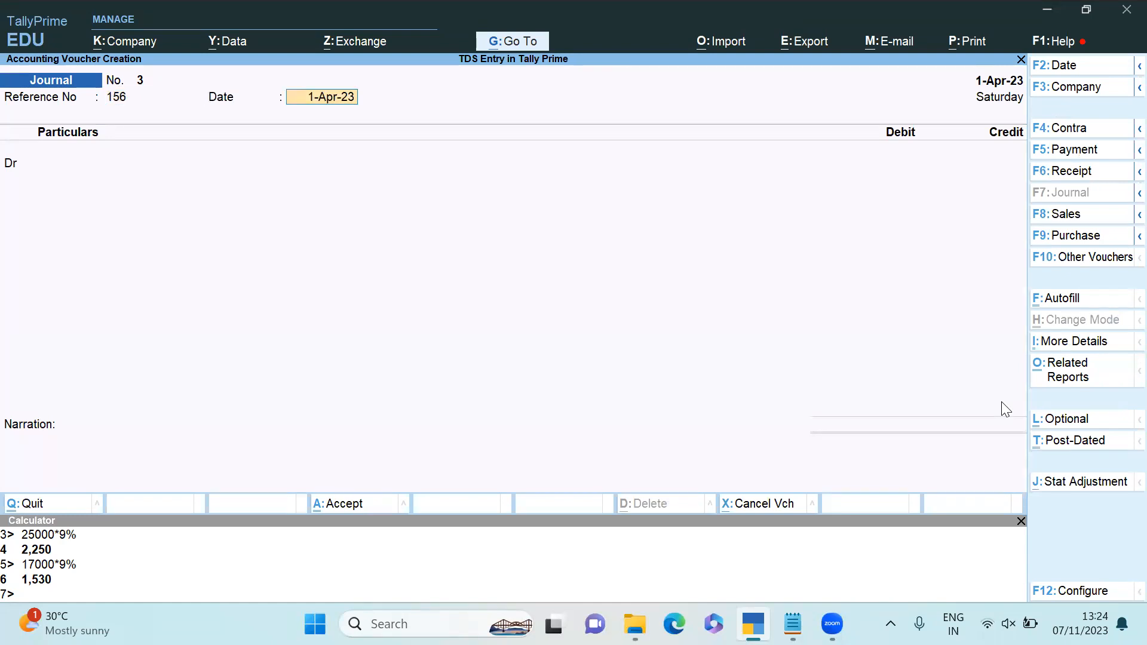
key(Return)
text(ROHA)
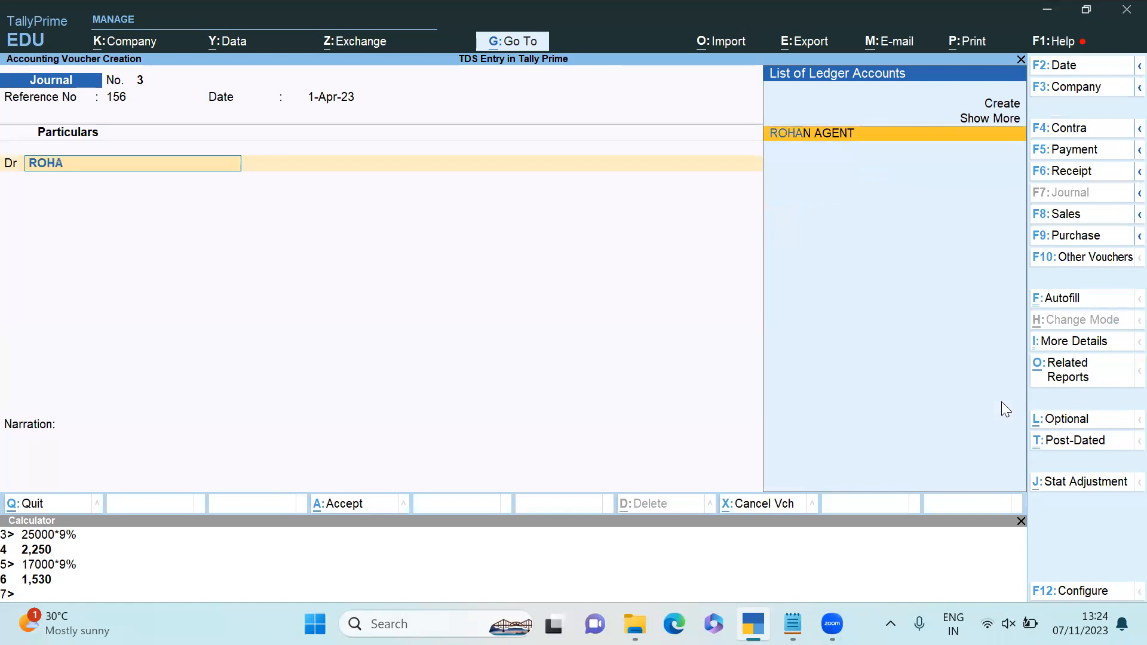
key(Return)
text(1)
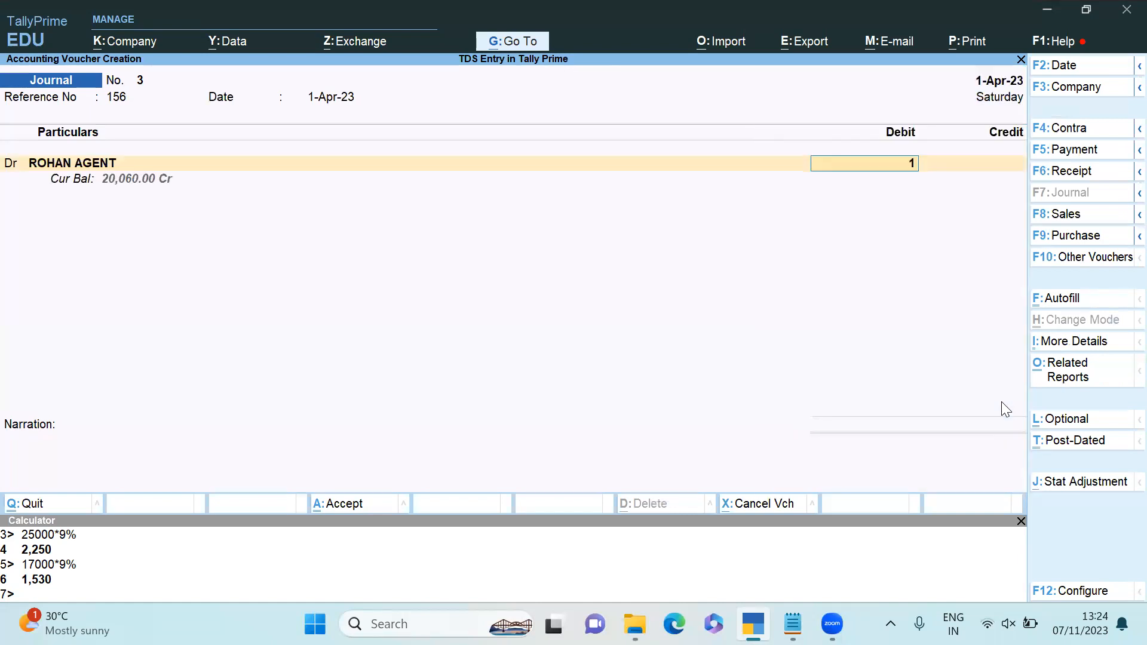
key(Return)
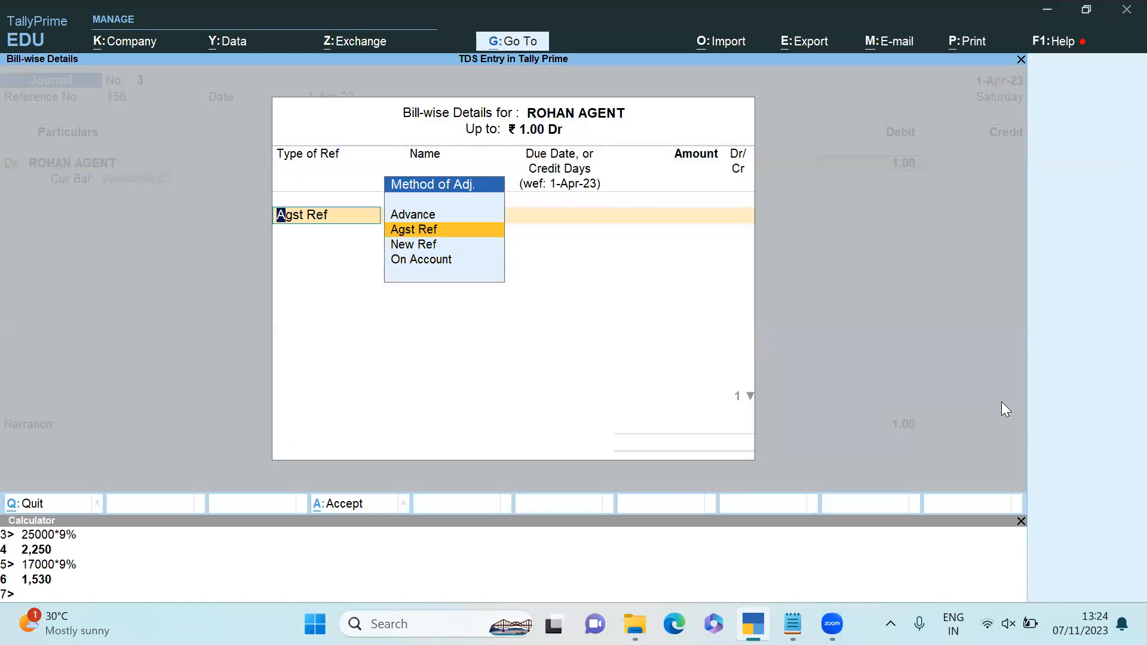
key(Return)
key(Return)
key(Return)
key(Return)
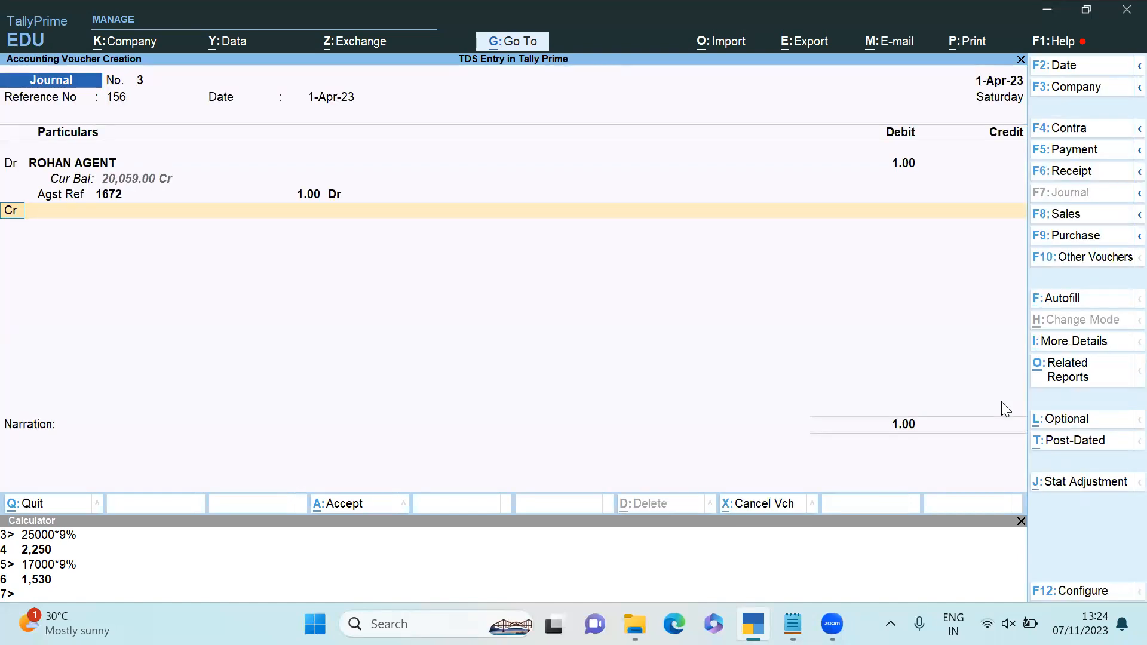
key(Return)
Create TDS PAYABLE ON COMMISSION under Duties & Taxes, type TDS, nature of payment 194H.
key(alt+c)
text(TDS)
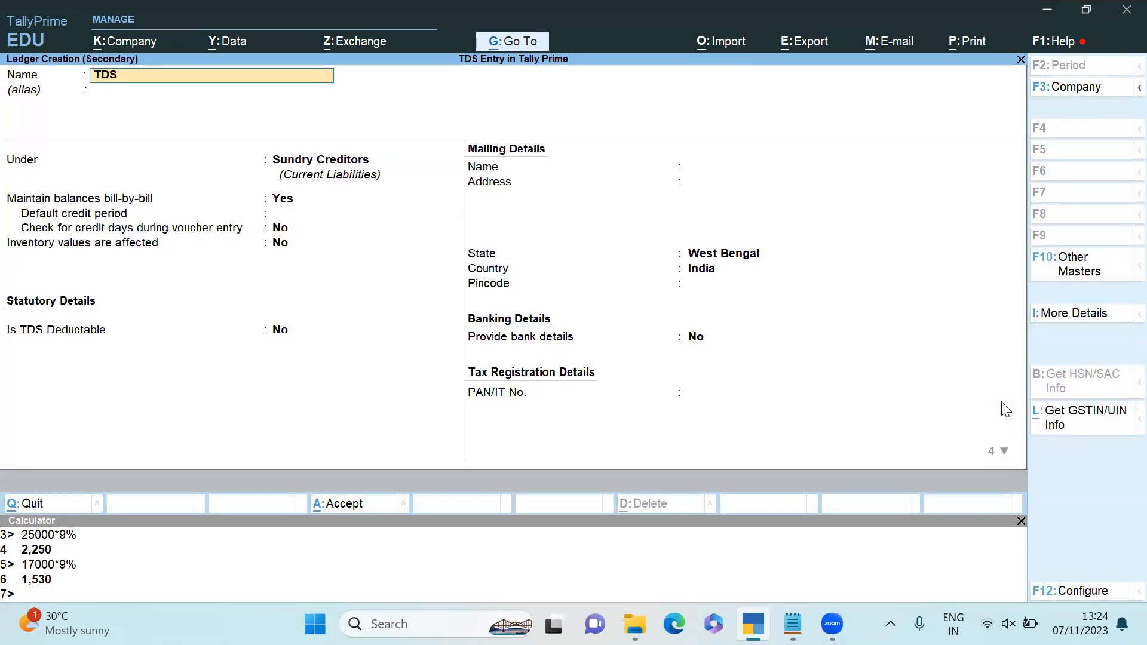
text( PAYABLE ON COMMISSION)
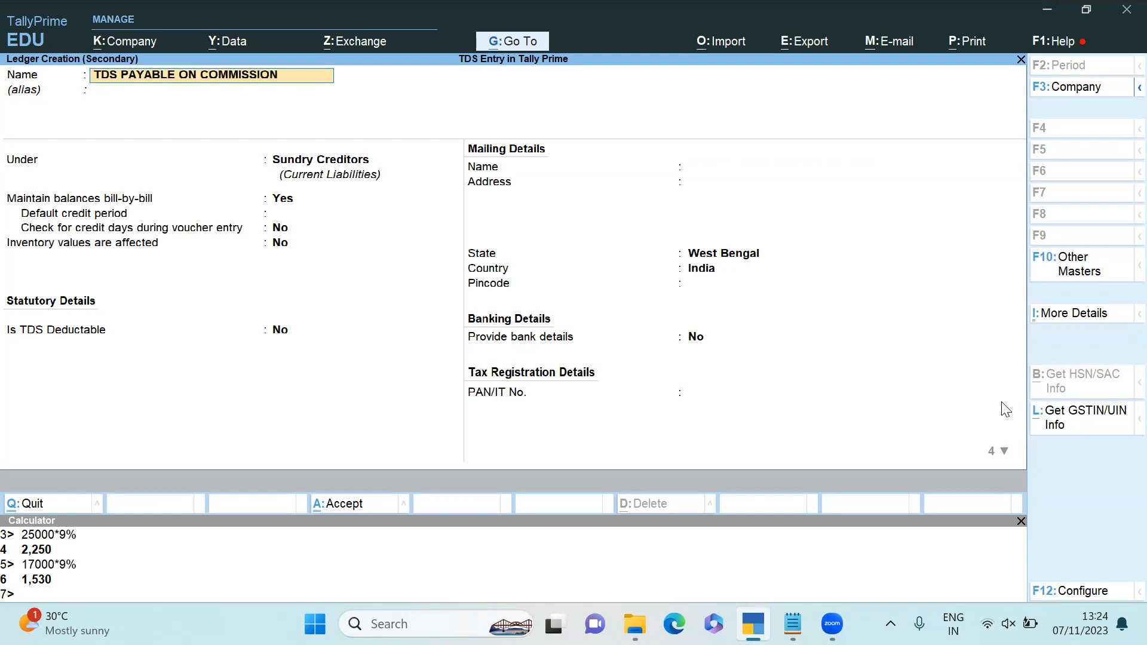
key(Return)
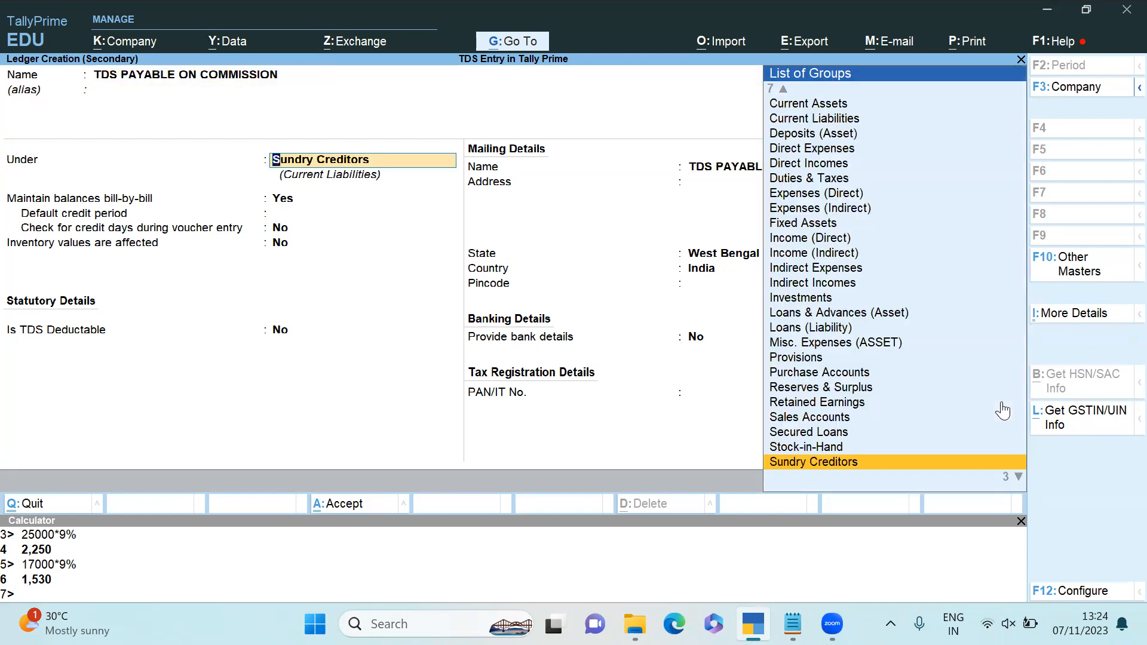
text(DUT)
key(Return)
key(Up)
key(Down)
key(Down)
key(Return)
key(Down)
key(Down)
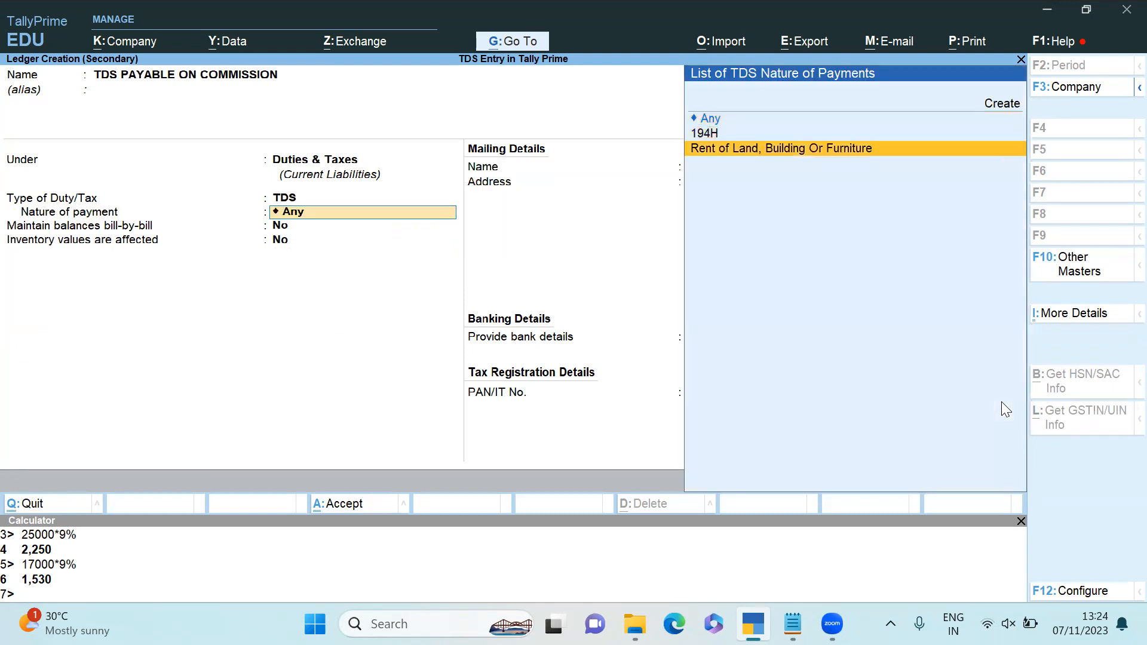
key(Up)
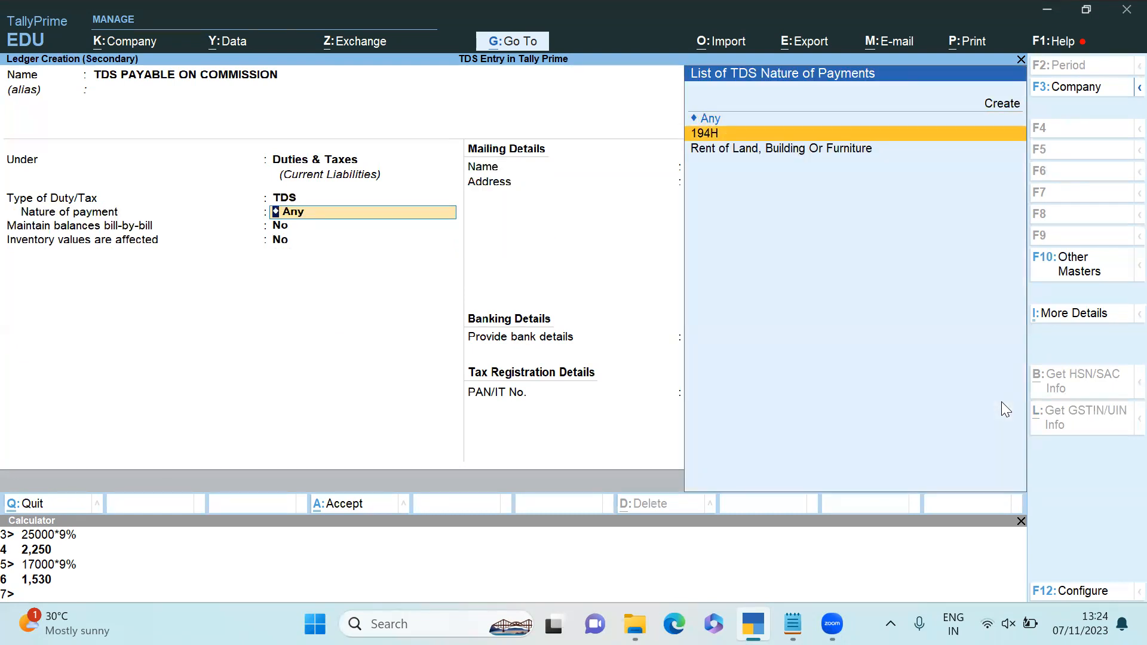
key(Return)
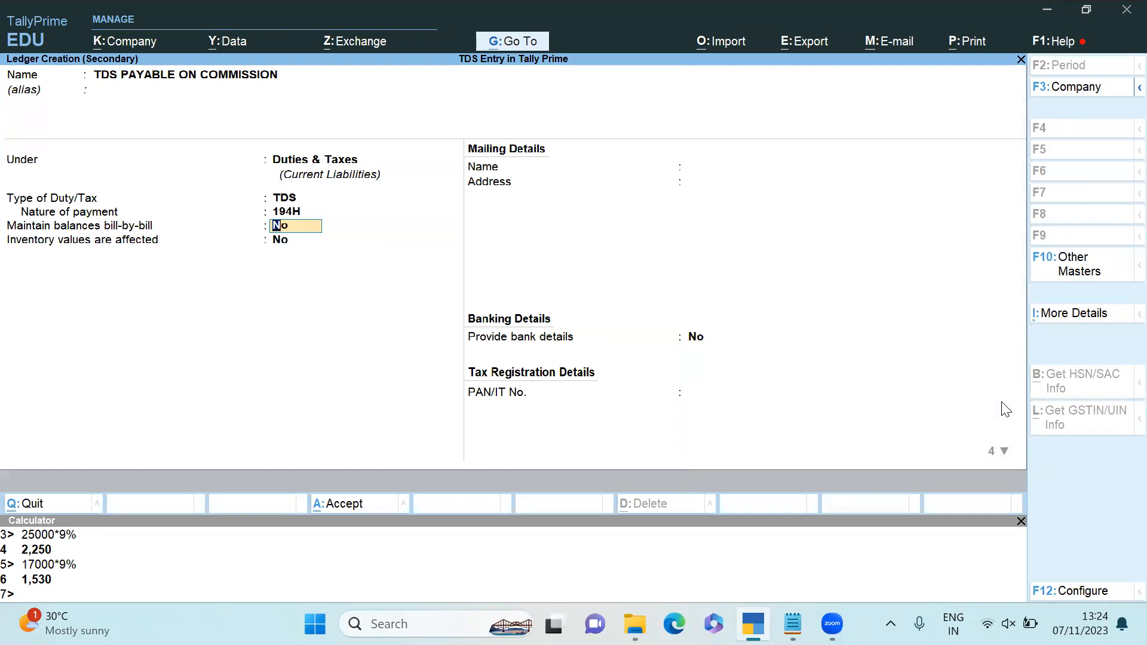
key(ctrl+a)
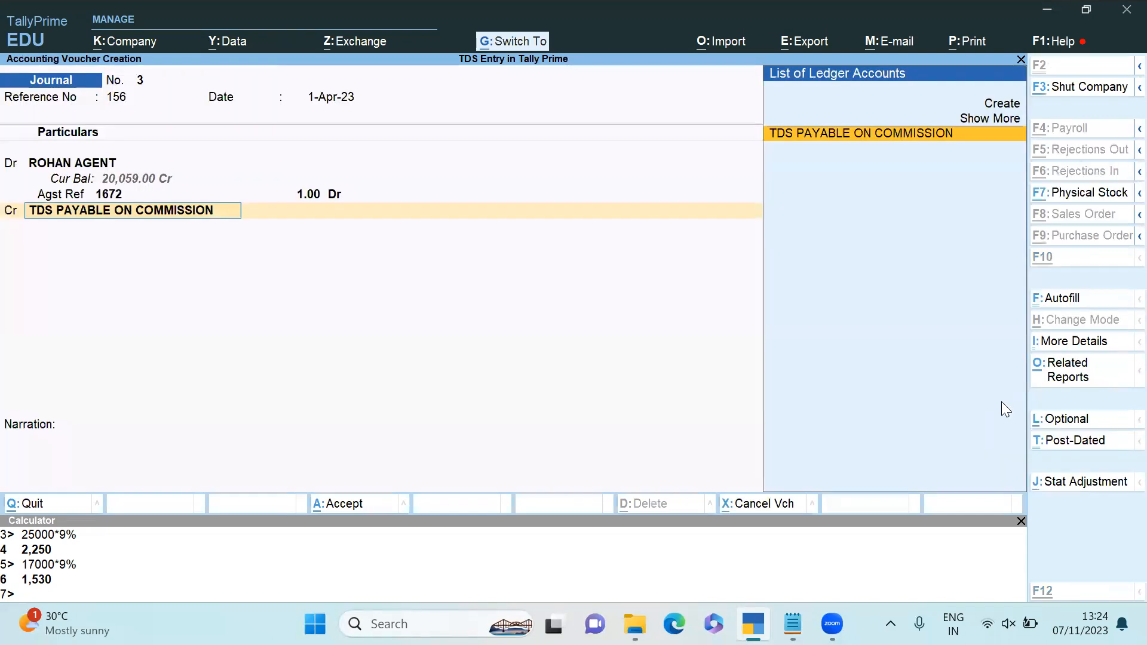
Credit TDS PAYABLE ON COMMISSION 850.00 against pending tax bill Jrnl / 2 / 2.
key(Return)
key(Return)
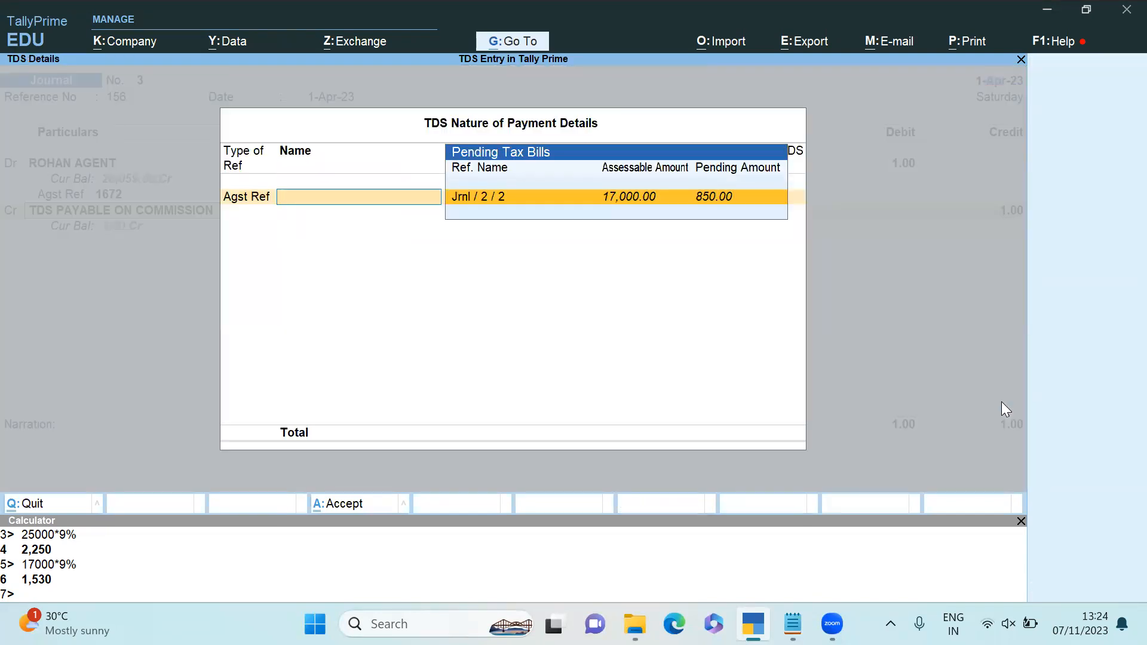
key(Return)
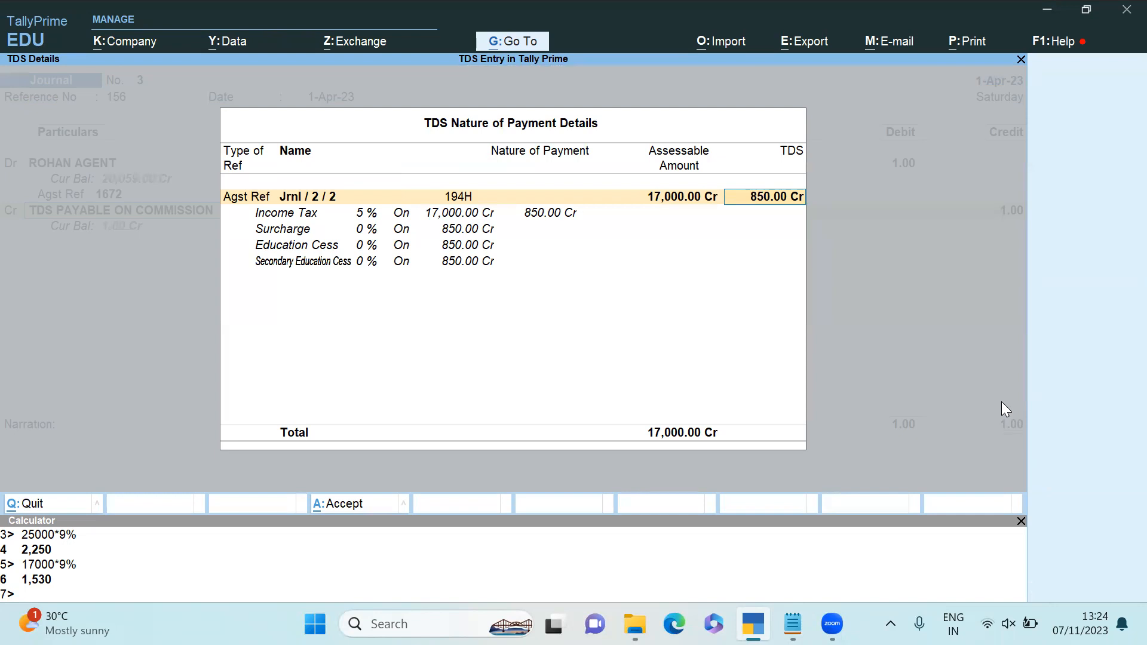
key(Return)
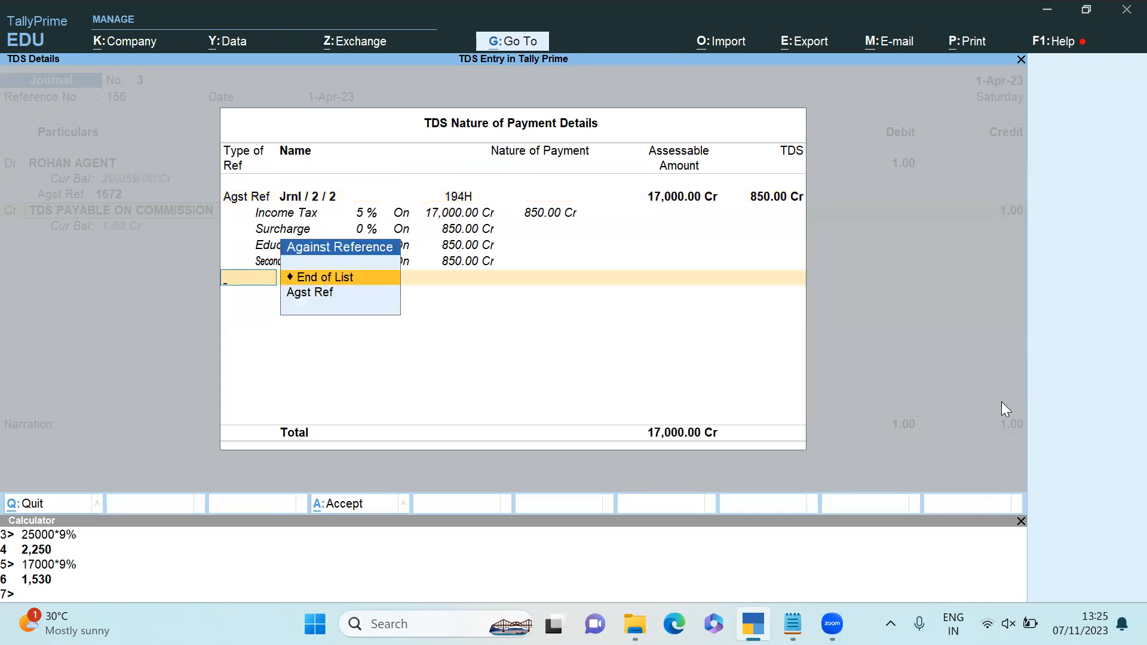
key(Return)
Set ROHAN AGENT's debit and bill 1672 amount to 850 and save the journal.
key(BackSpace)
key(BackSpace)
key(BackSpace)
text(850)
key(Return)
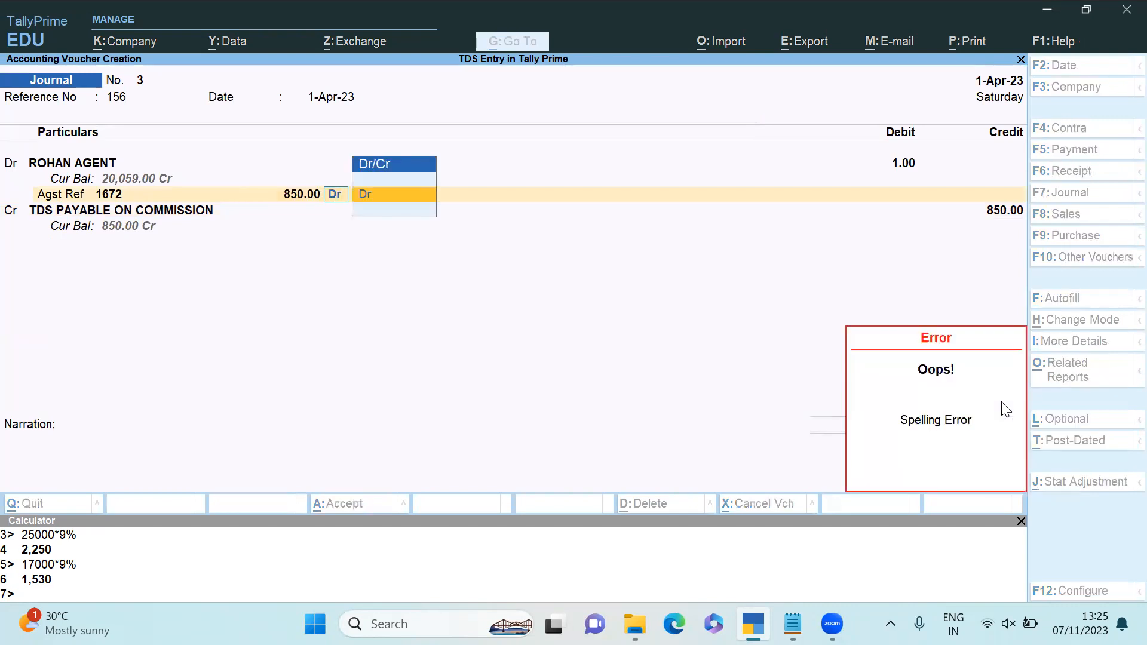
key(BackSpace)
key(BackSpace)
key(Return)
key(BackSpace)
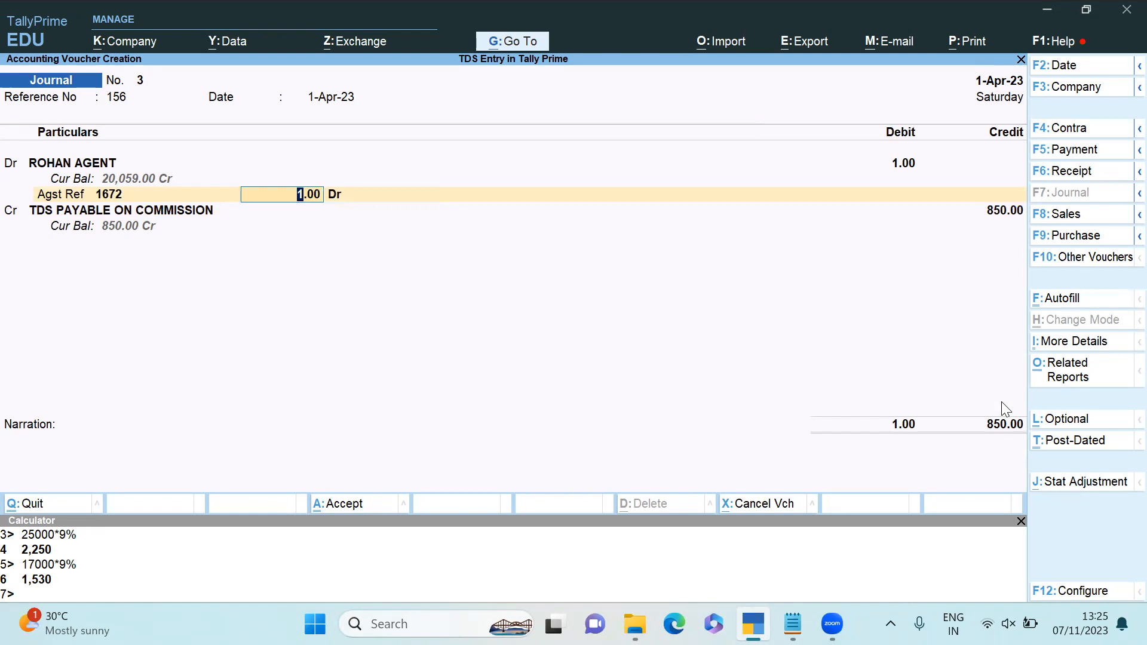
text(850)
key(Return)
key(BackSpace)
key(BackSpace)
key(BackSpace)
key(BackSpace)
key(BackSpace)
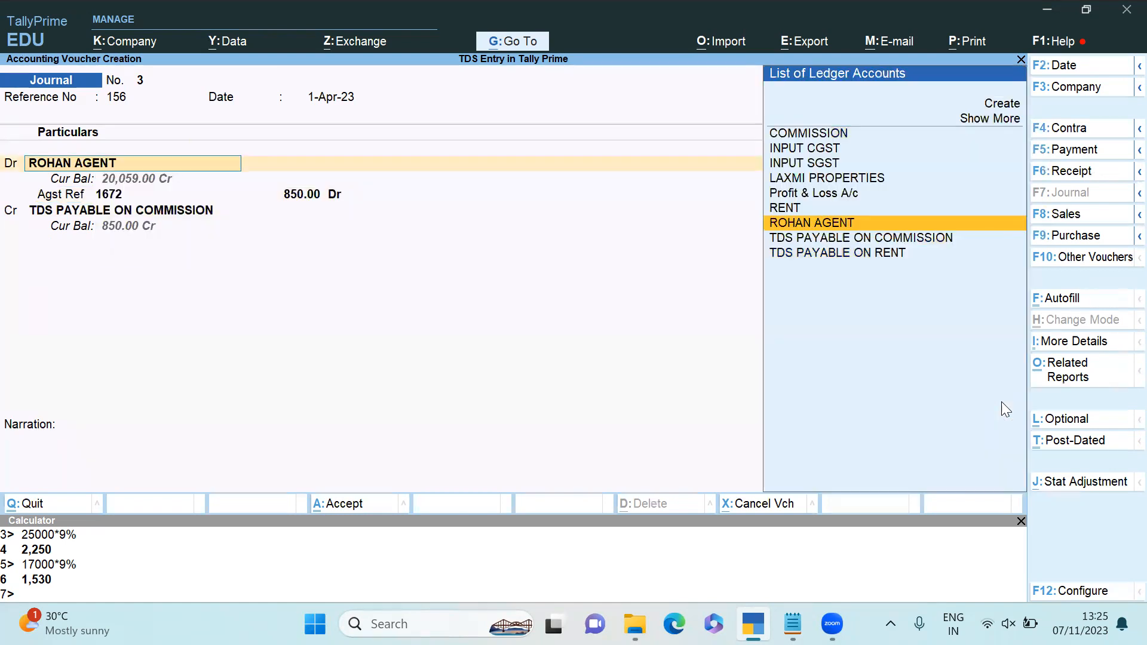
key(Return)
text(850)
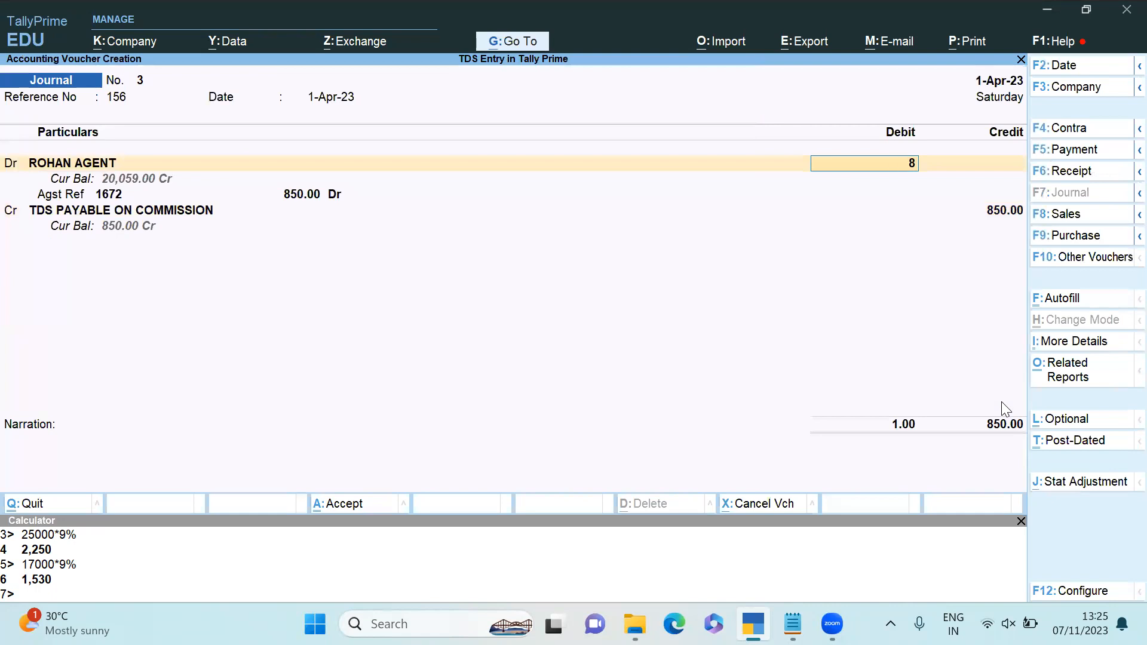
key(Return)
key(Return)
key(Return)
key(Return)
key(Return)
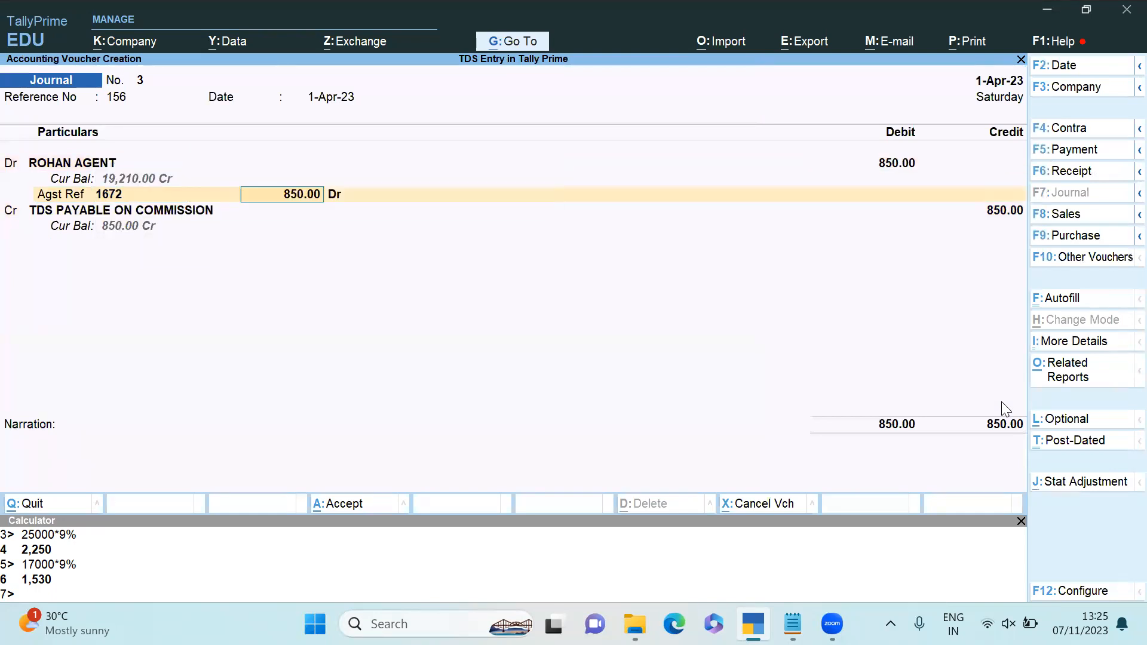
key(Return)
key(Return)
key(Return)
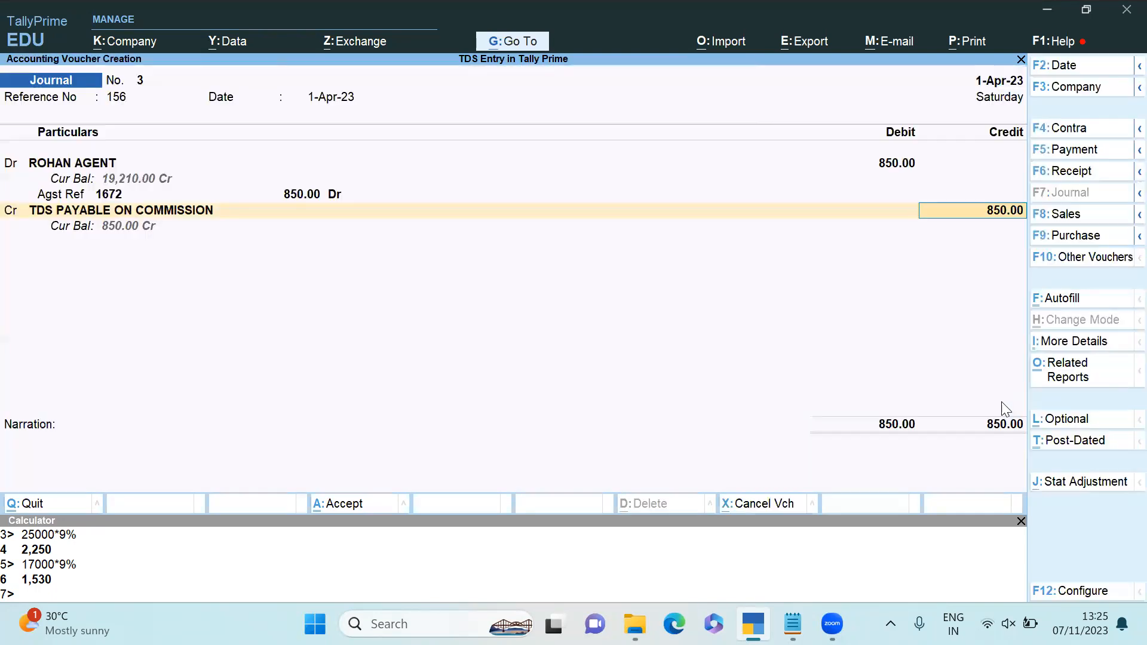
key(Return)
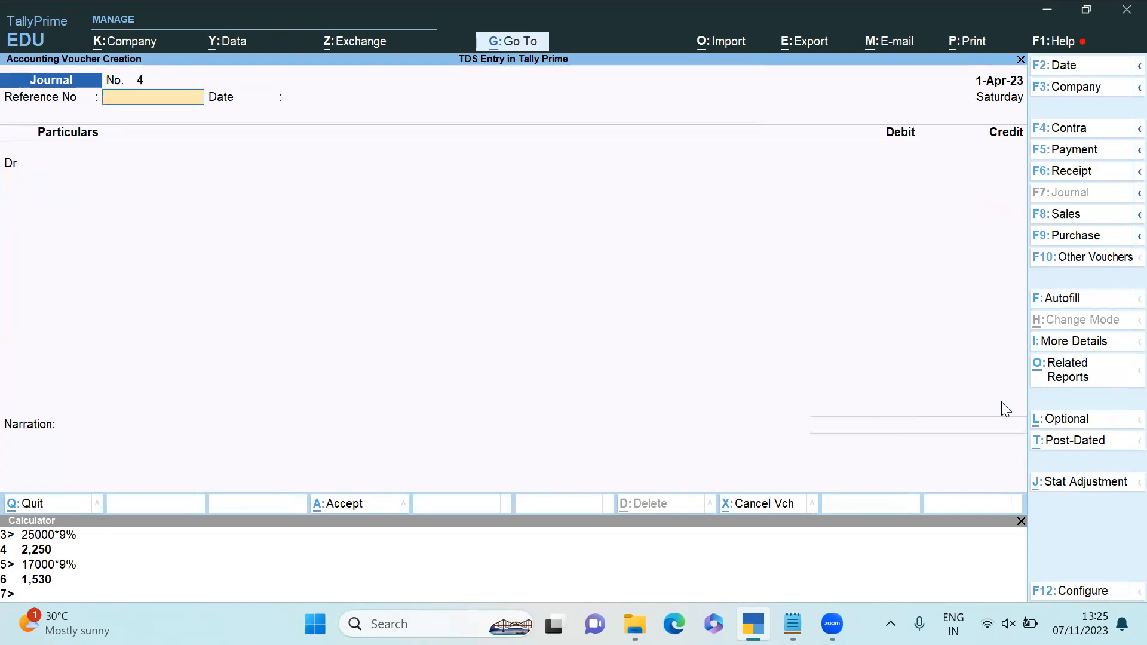
Quit voucher entry and open ROHAN AGENT's ledger vouchers report via dalROH.
key(Escape)
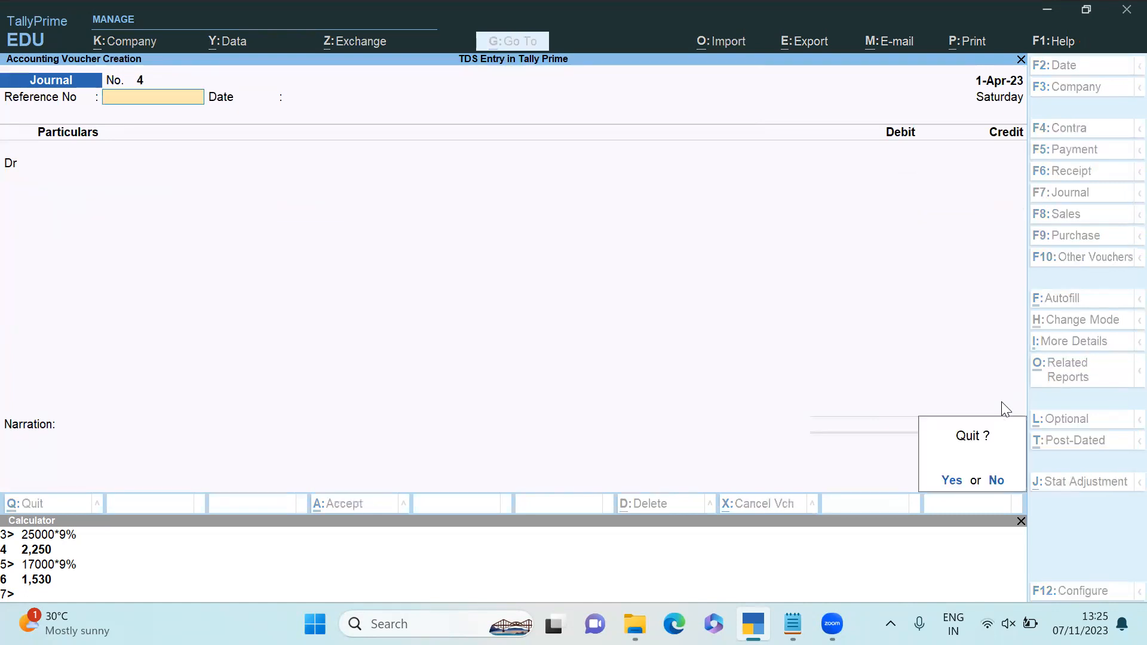
key(Return)
text(dal)
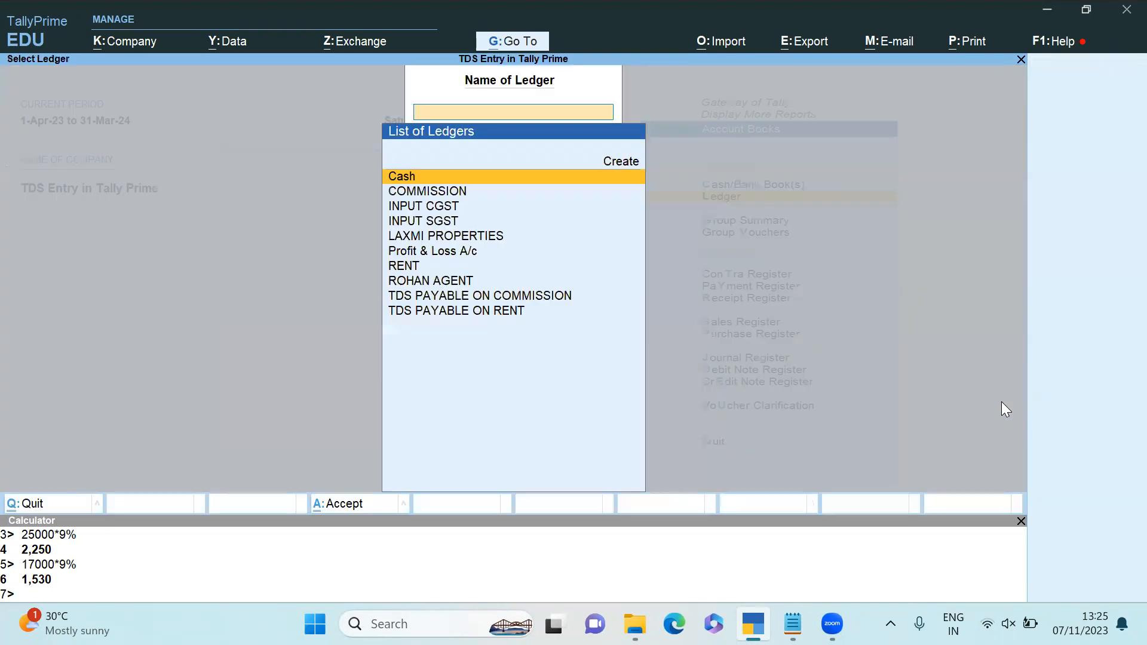
text(ROH)
key(Return)
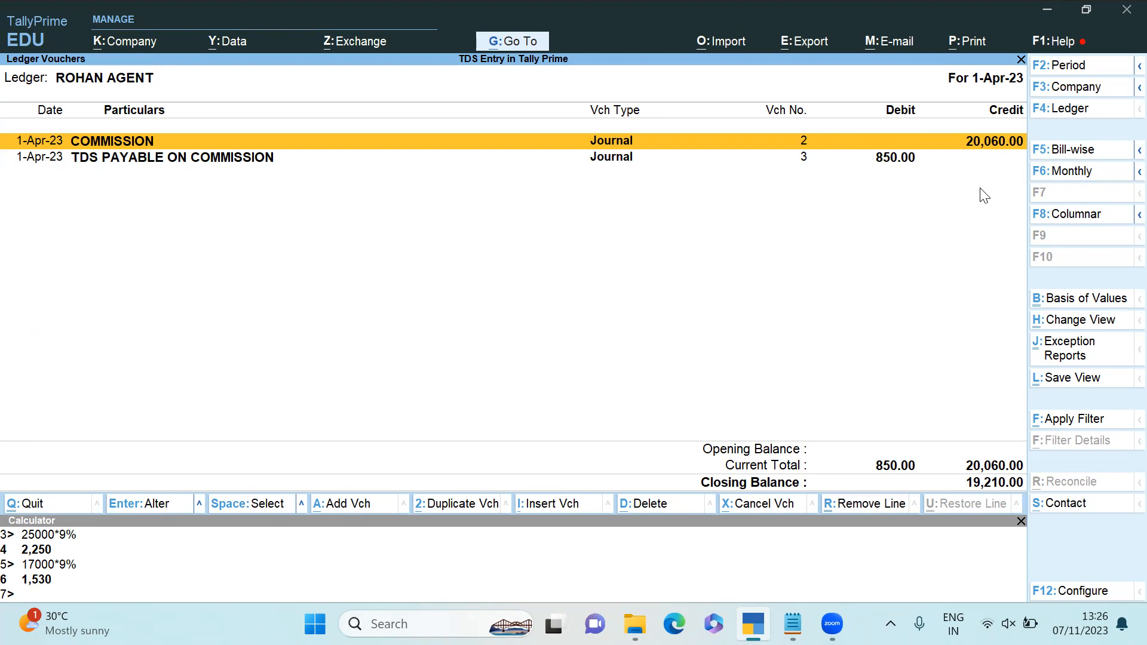
click(1080, 2)
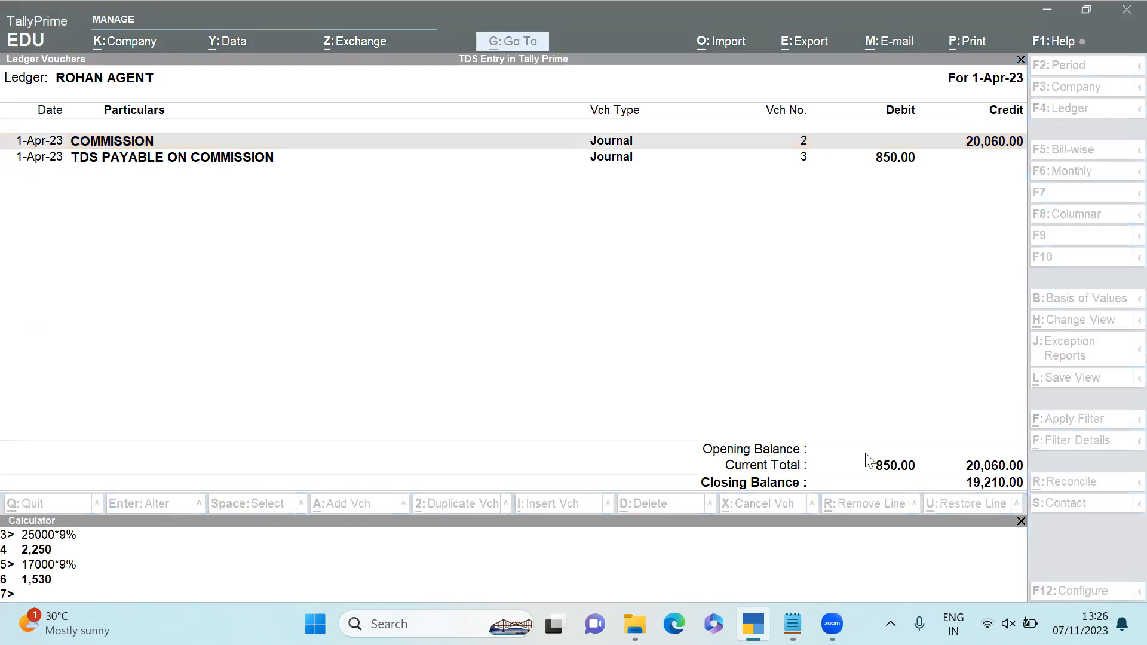